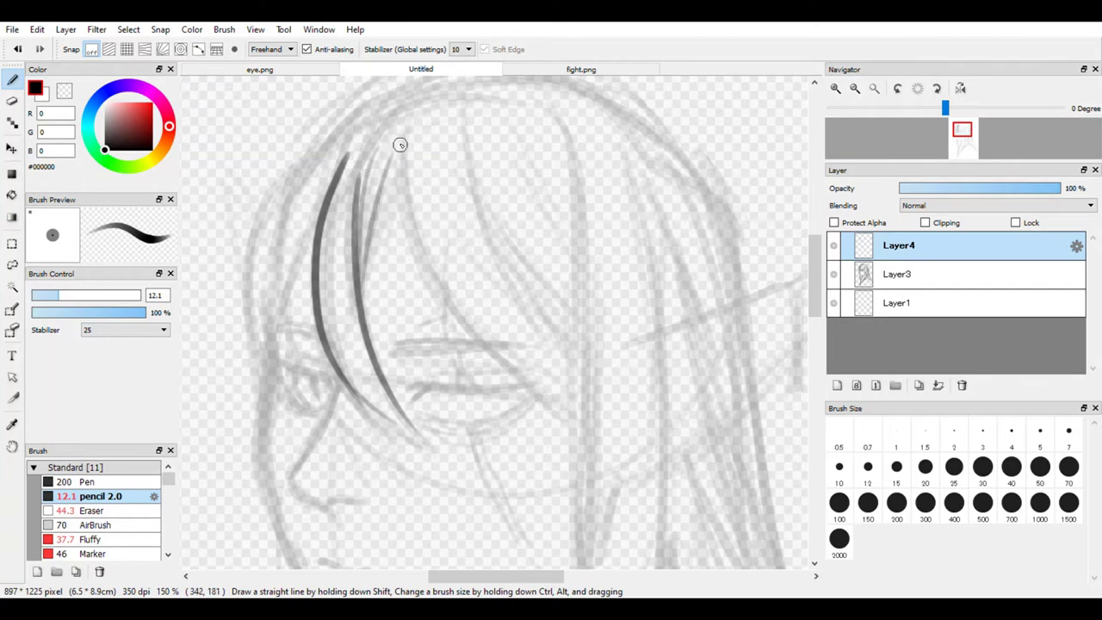
Redraw the long bang strand curving from the hair parting down across the scarred eye's outer corner.
key("ctrl+z")
left_click_drag(405, 142, 534, 398)
key("ctrl+z")
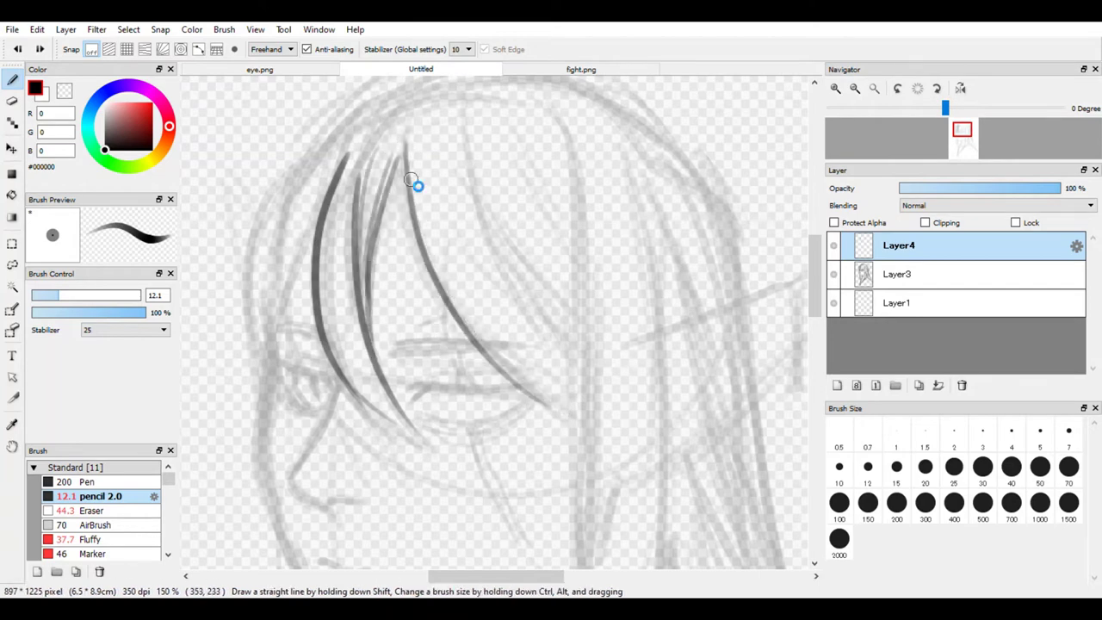
left_click_drag(405, 142, 564, 411)
Draw the nose from the brow to the nostril and the closed mouth line over the sketch.
scroll(480, 215, "down", 3)
mouse_move(338, 225)
left_mouse_down()
mouse_move(291, 323)
mouse_move(330, 363)
mouse_move(353, 352)
left_mouse_up()
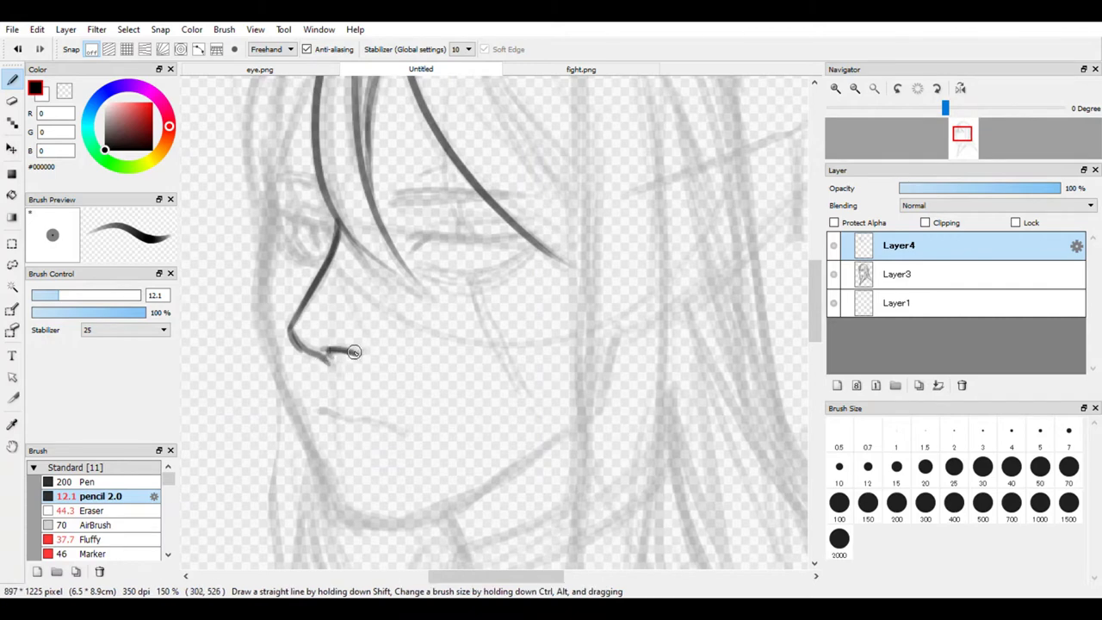
left_click_drag(310, 409, 359, 414)
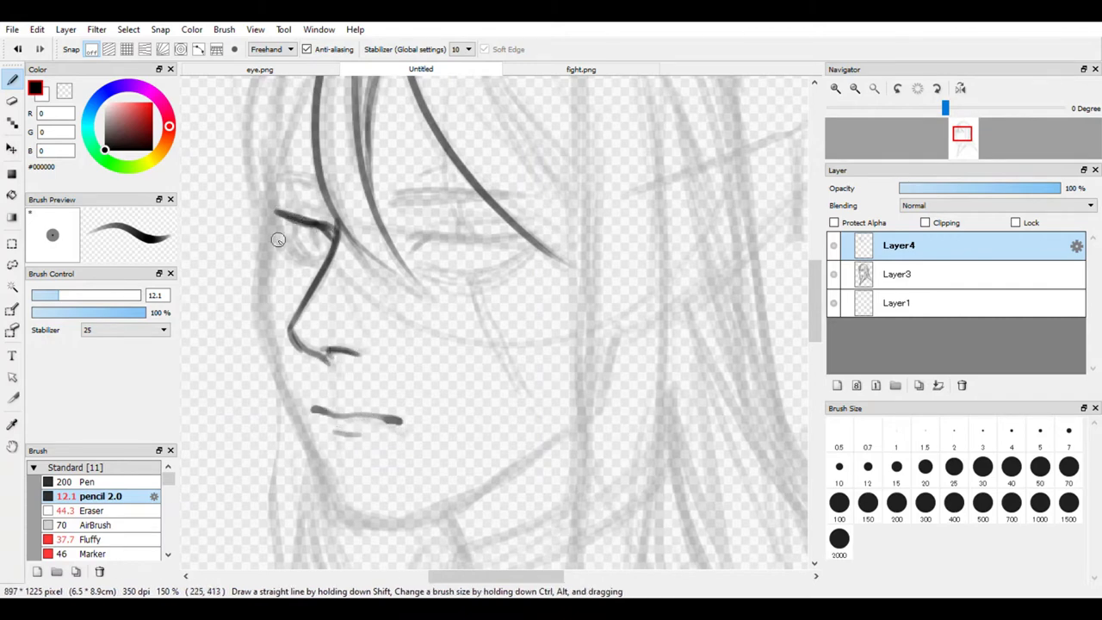
Draw the far eye with its brow and the scarred eye's brow, erasing a gap where the scar crosses.
key("ctrl+z")
left_click_drag(276, 226, 326, 256)
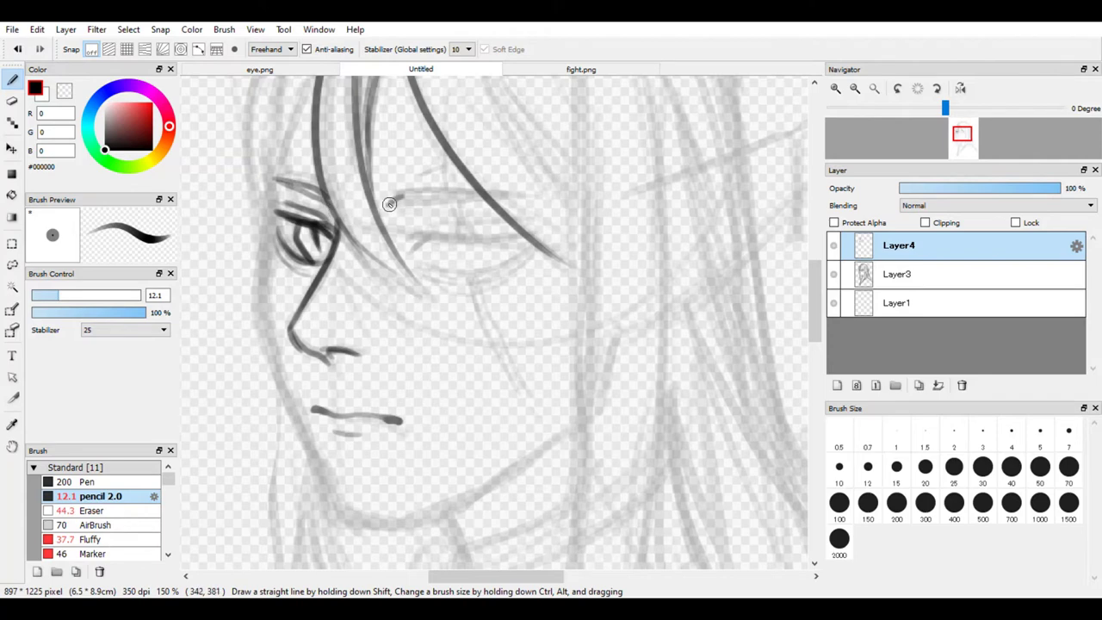
left_click_drag(390, 207, 486, 194)
key("e")
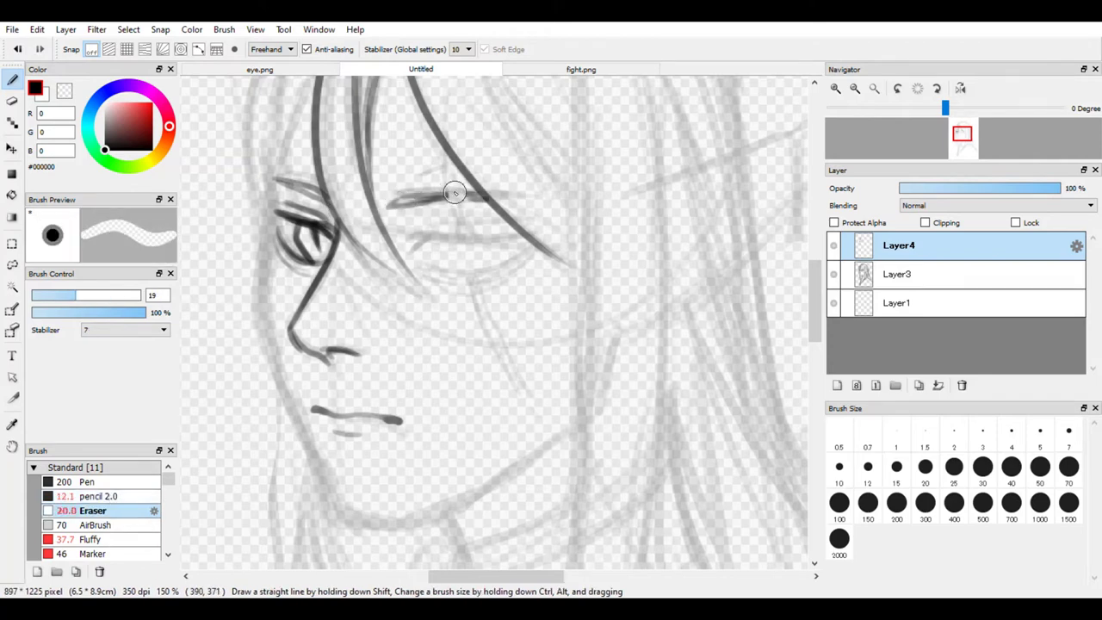
key("e")
Draw the scarred eye's thick upper lid, try out its lower lid, and undo the latest eyelid strokes.
mouse_move(412, 243)
left_mouse_down()
mouse_move(483, 239)
mouse_move(404, 256)
left_mouse_up()
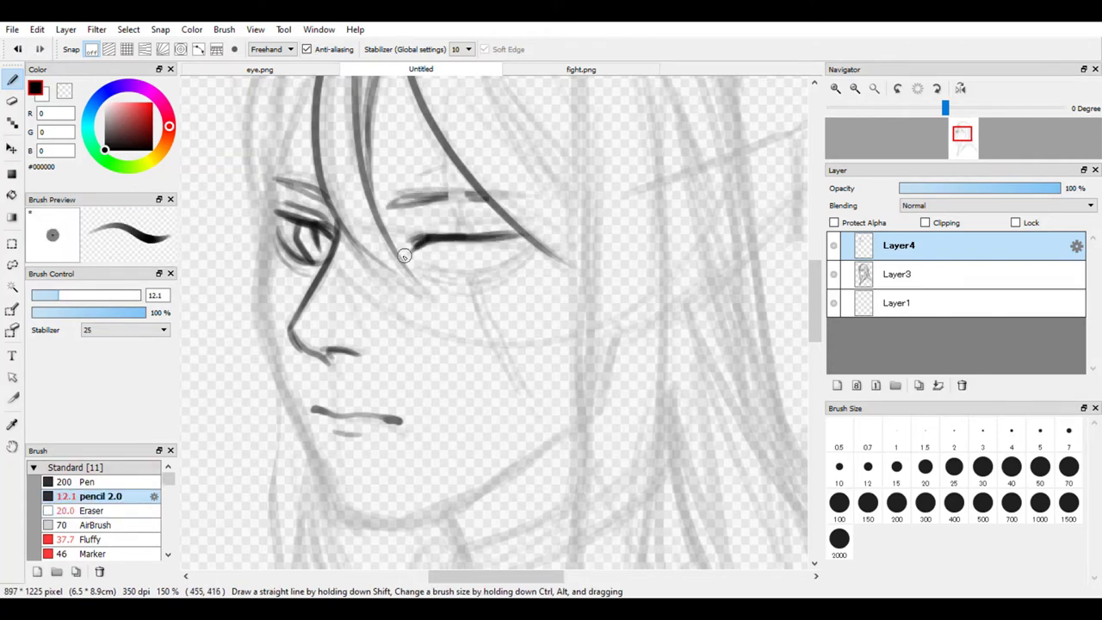
mouse_move(524, 251)
left_mouse_down()
mouse_move(440, 278)
mouse_move(532, 249)
mouse_move(520, 273)
left_mouse_up()
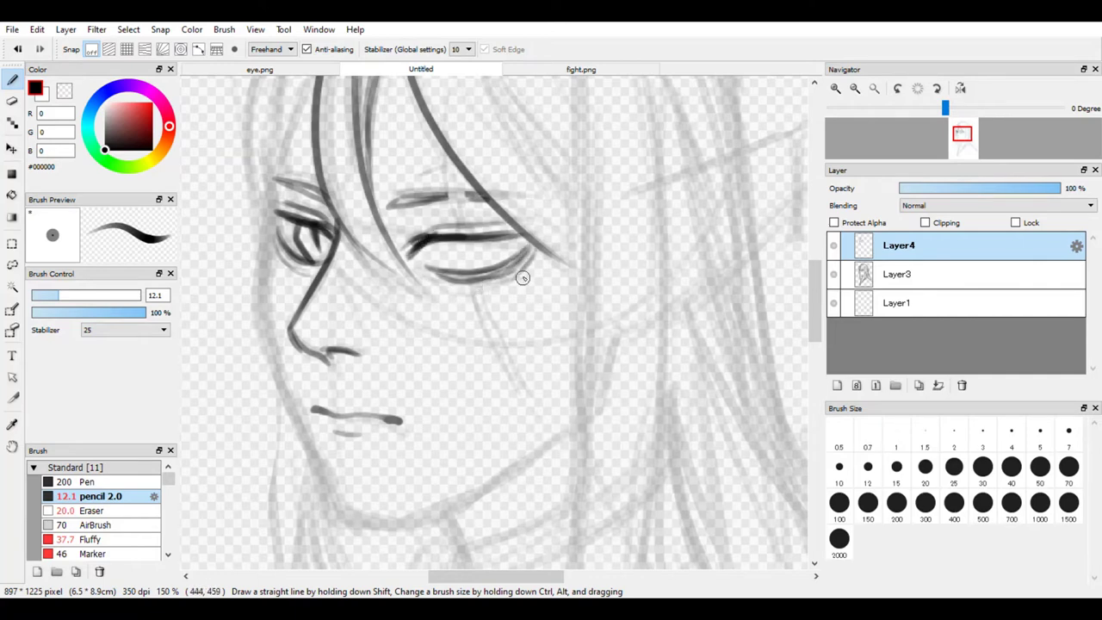
key("ctrl+z")
key("ctrl+z")
key("ctrl+z")
key("ctrl+z")
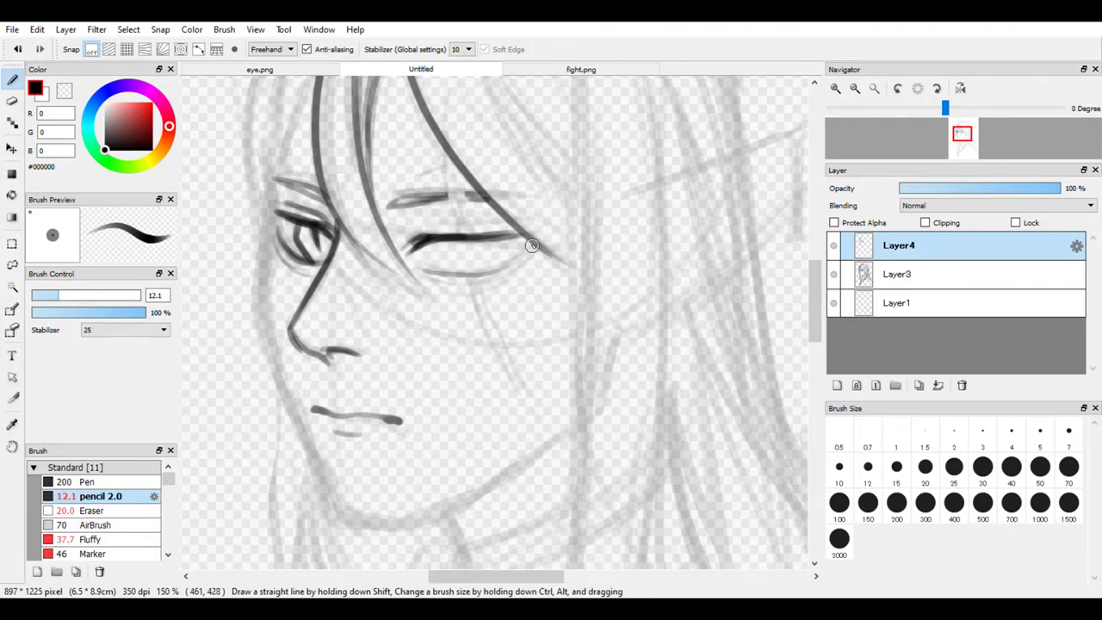
Consult the fight.png reference and rework the scarred eye's lids, adding the scar segment above the eye.
left_click(581, 69)
left_click(421, 68)
key("ctrl+z")
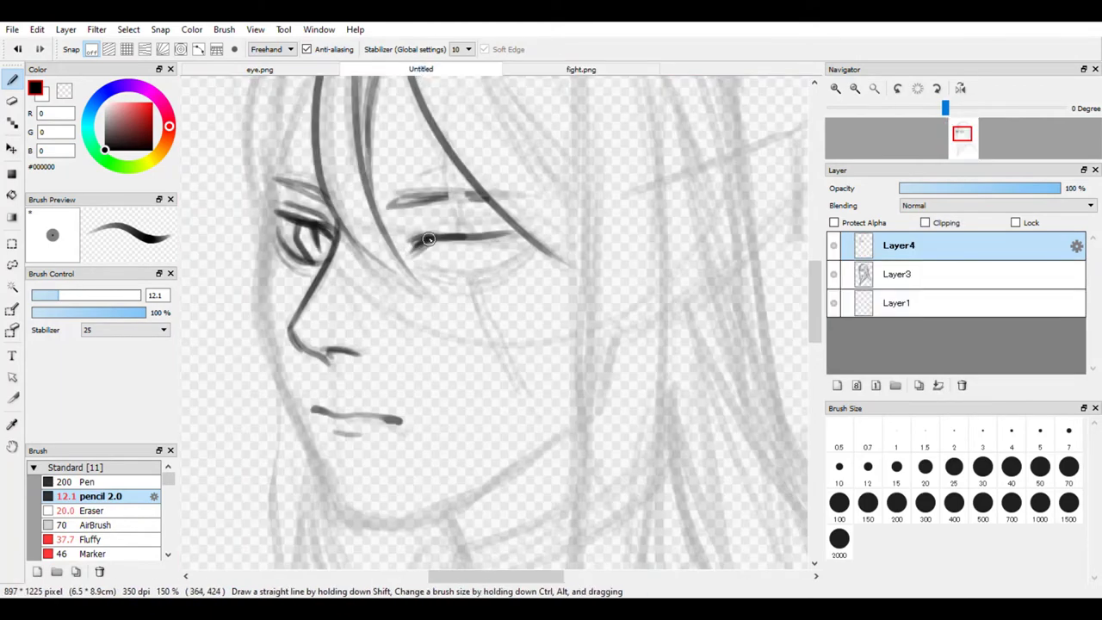
mouse_move(425, 268)
left_mouse_down()
mouse_move(530, 241)
mouse_move(490, 273)
mouse_move(460, 276)
mouse_move(527, 240)
mouse_move(431, 271)
left_mouse_up()
key("ctrl+z")
mouse_move(511, 259)
left_mouse_down()
mouse_move(426, 272)
mouse_move(528, 252)
mouse_move(465, 236)
left_mouse_up()
key("e")
key("e")
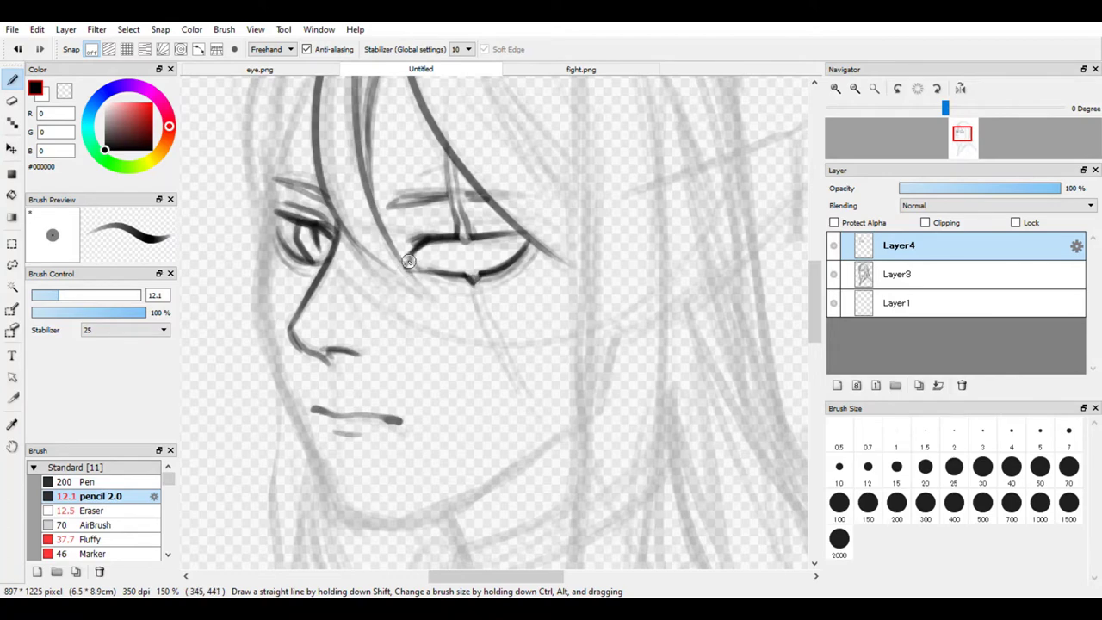
Draw the tapering scar from the scarred eye's lower lid down the cheek.
left_click_drag(470, 277, 489, 348)
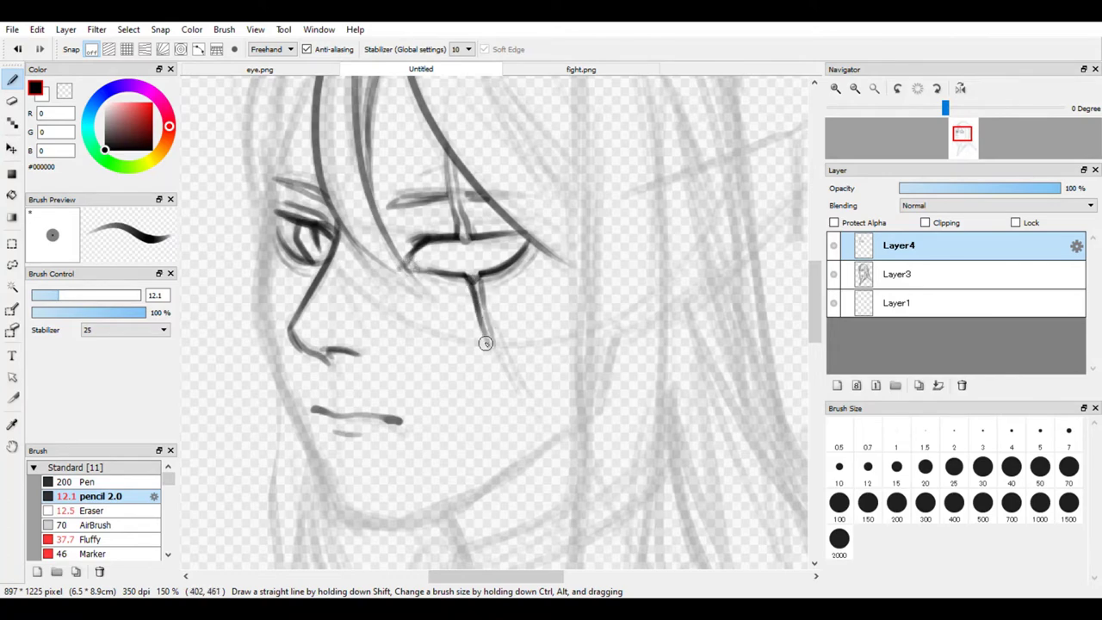
scroll(470, 423, "down", 2)
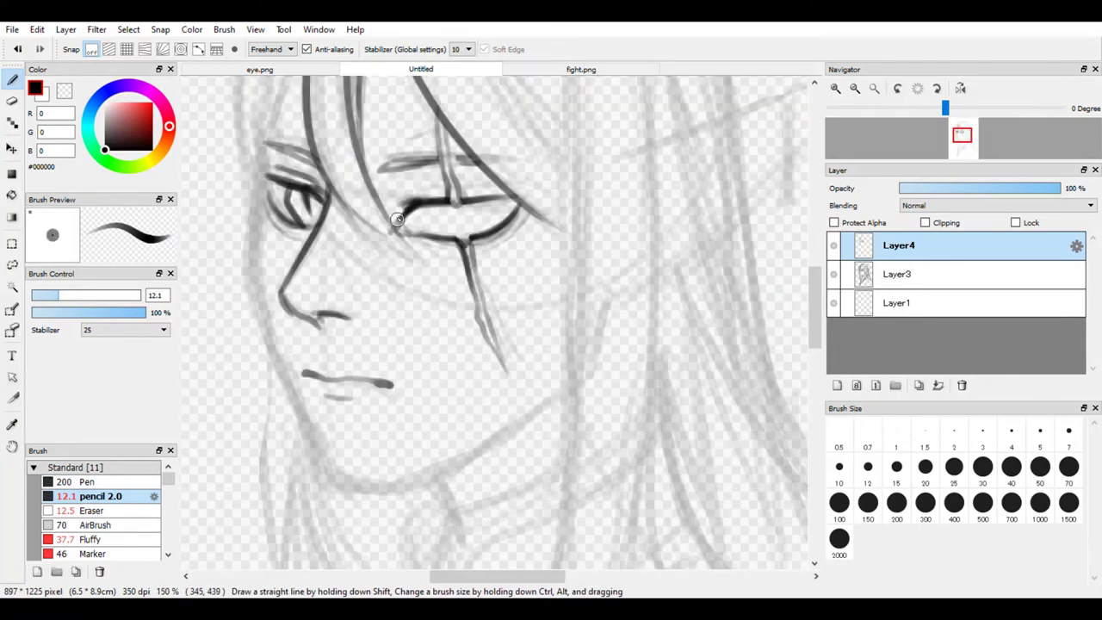
key("ctrl+minus")
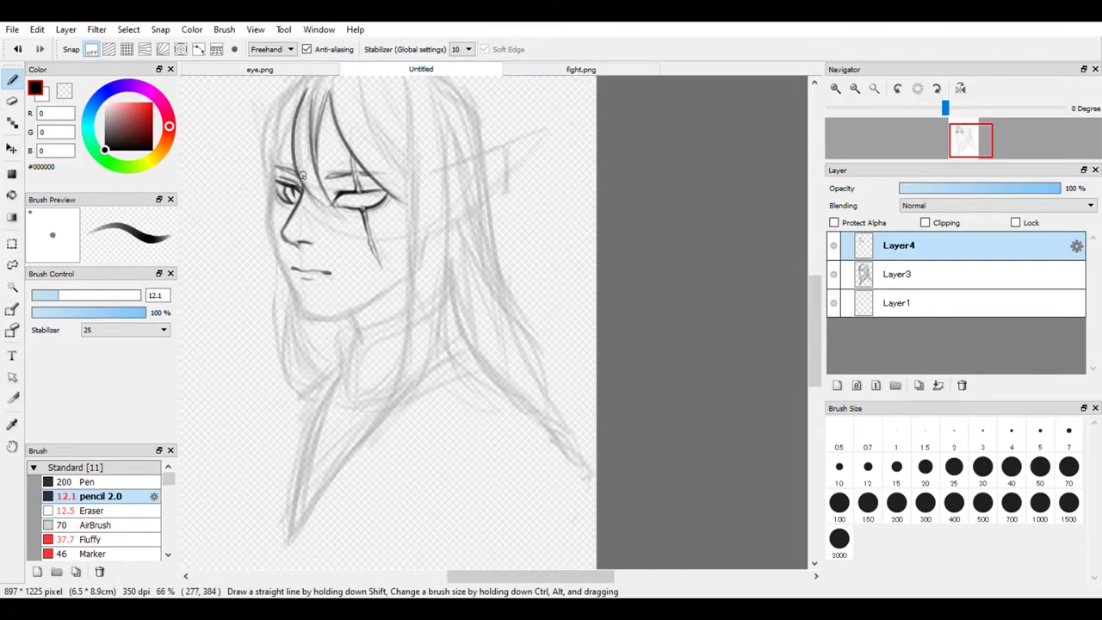
Flip the canvas view horizontally and fill in the bangs with curved strands sweeping from the crown over the scarred eye.
key("h")
key("ctrl+plus")
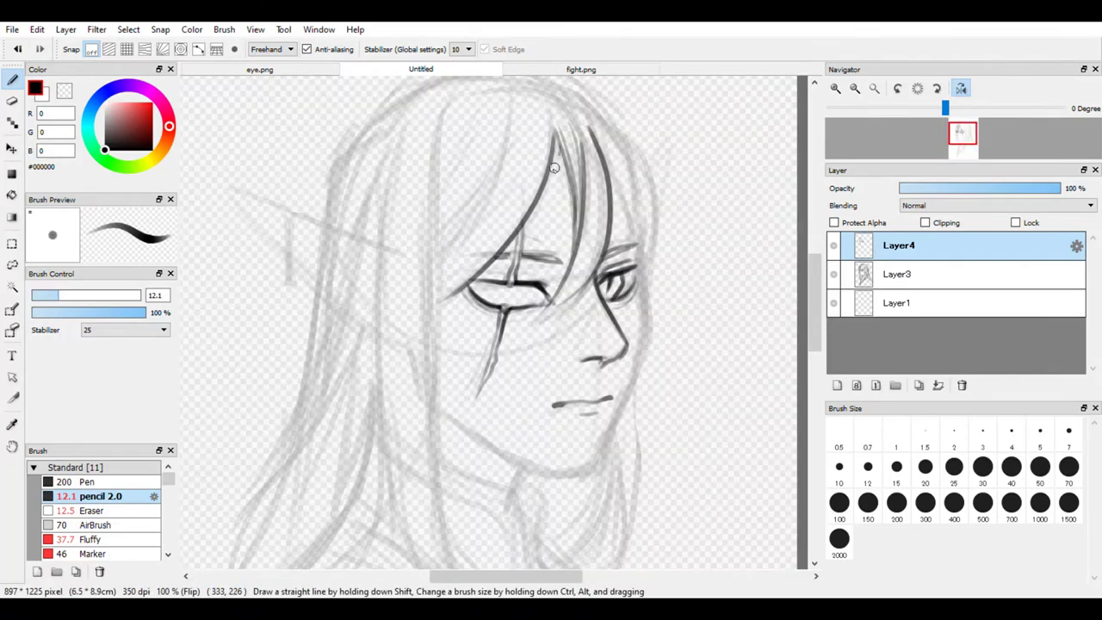
left_click_drag(558, 148, 433, 289)
left_click_drag(514, 102, 442, 256)
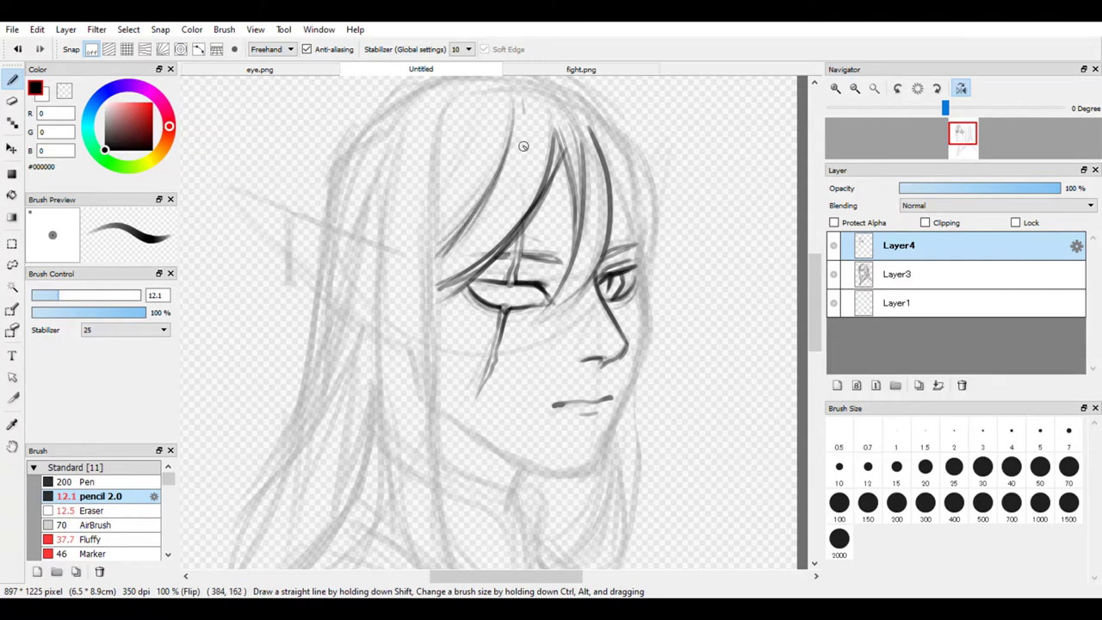
left_click_drag(521, 98, 450, 274)
left_click_drag(513, 112, 443, 184)
left_click_drag(491, 98, 438, 210)
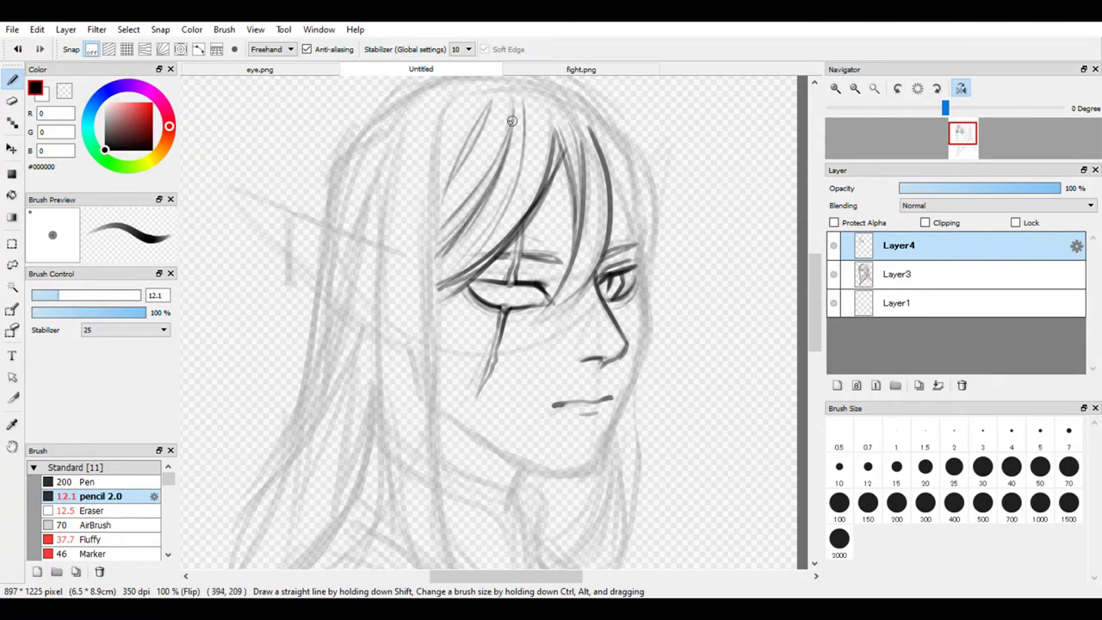
left_click_drag(492, 86, 434, 214)
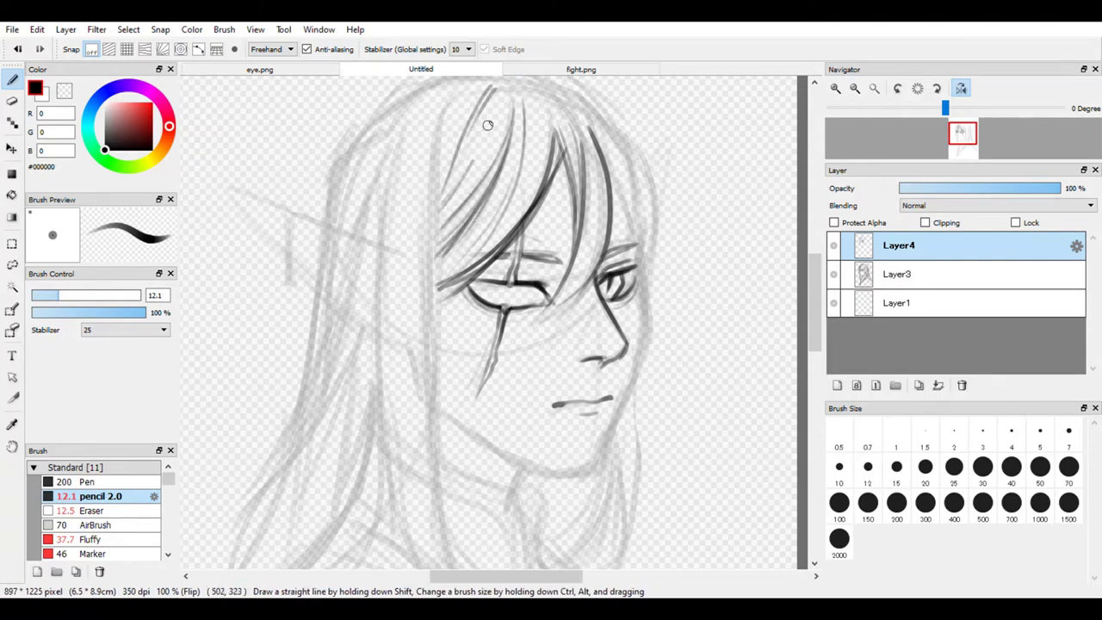
Draw the outer hair strand beside the far eye and try the far cheek's contour.
mouse_move(650, 245)
left_mouse_down()
mouse_move(603, 218)
mouse_move(583, 167)
left_mouse_up()
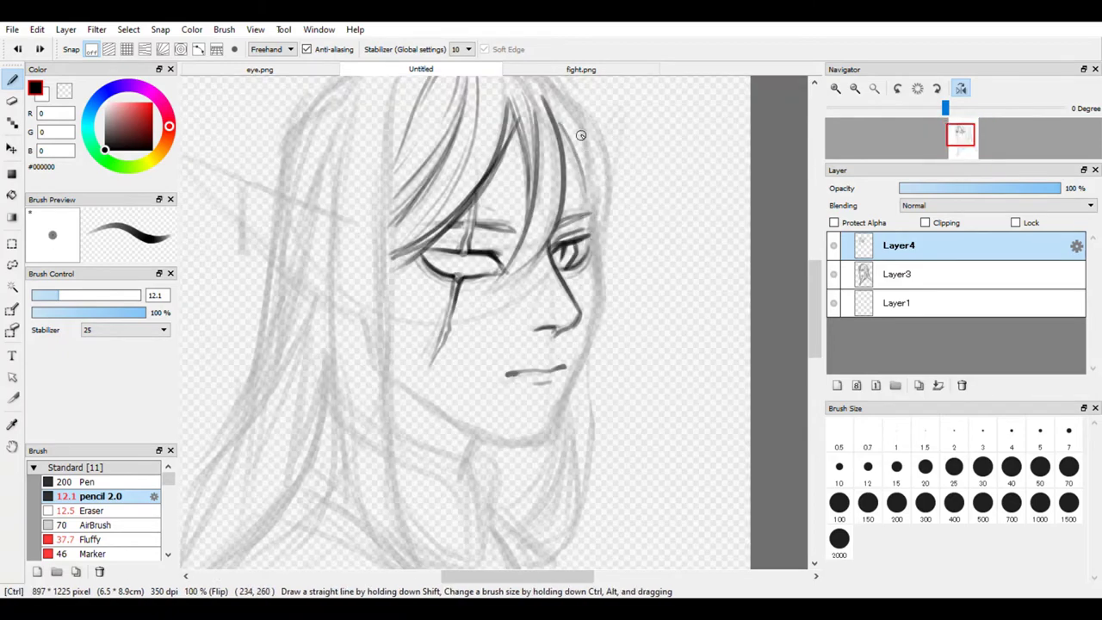
key("ctrl+z")
mouse_move(594, 206)
left_mouse_down()
mouse_move(579, 117)
mouse_move(601, 258)
left_mouse_up()
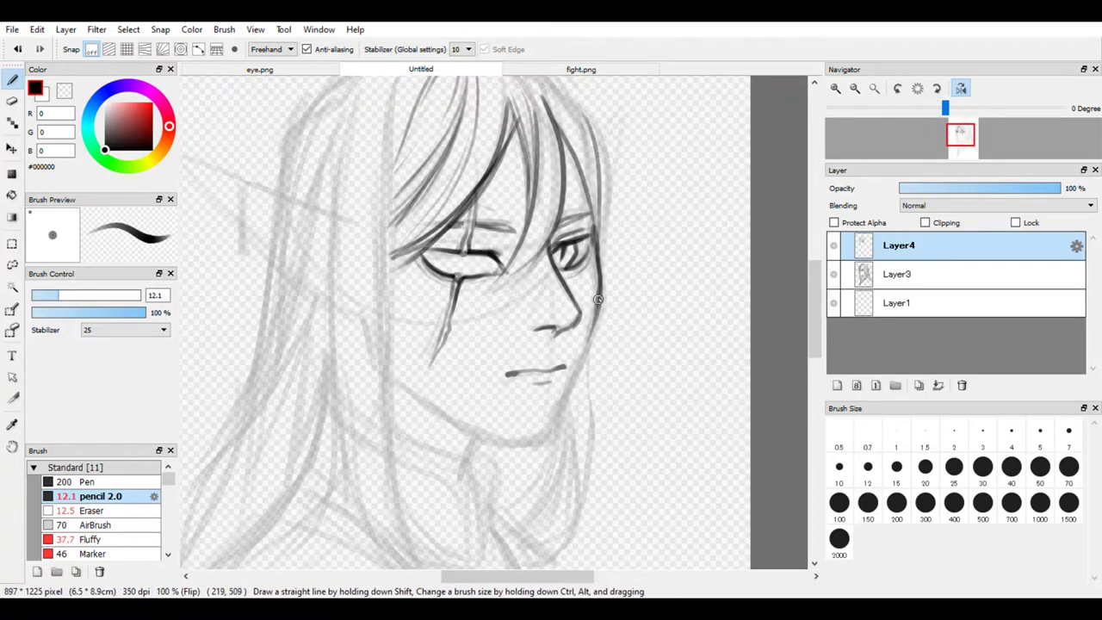
left_click_drag(597, 298, 575, 384)
Draw the face outline from the far eye down through the chin and along the jaw, checking it in both view orientations.
key("h")
scroll(359, 185, "up", 2)
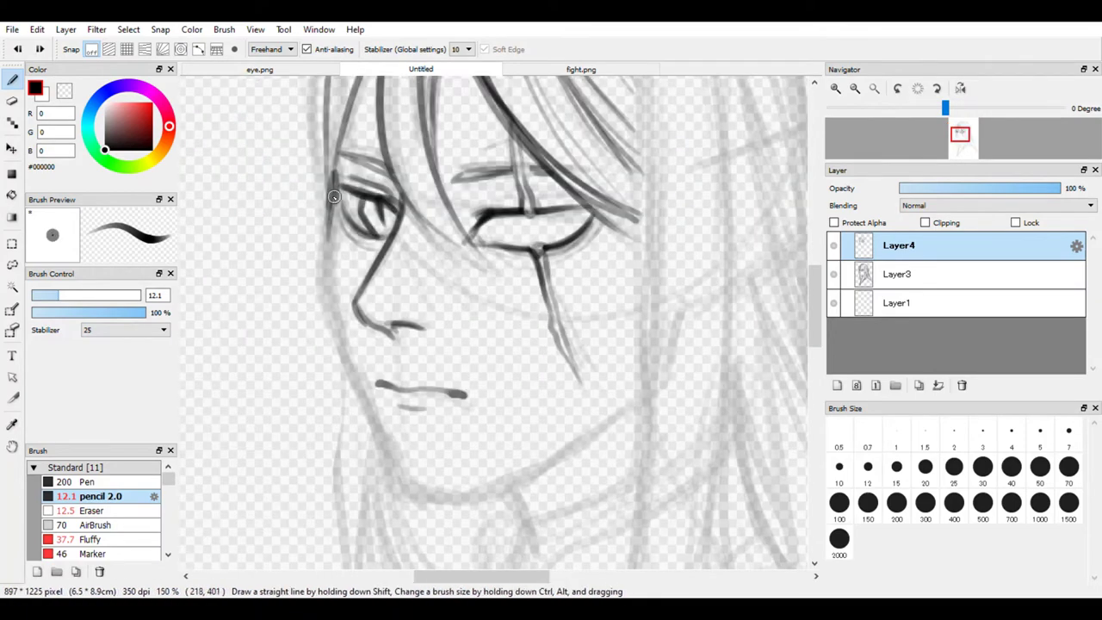
mouse_move(334, 196)
left_mouse_down()
mouse_move(339, 327)
mouse_move(396, 469)
mouse_move(524, 462)
mouse_move(654, 374)
left_mouse_up()
mouse_move(335, 191)
left_mouse_down()
mouse_move(338, 329)
mouse_move(398, 478)
left_mouse_up()
key("h")
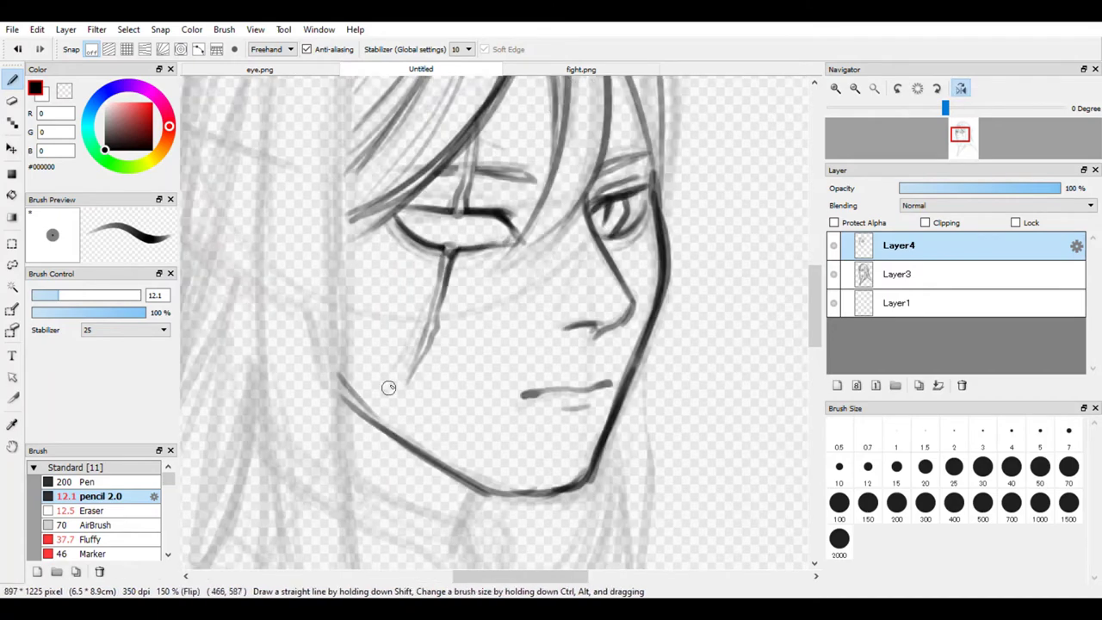
mouse_move(359, 394)
left_mouse_down()
mouse_move(543, 485)
mouse_move(599, 473)
left_mouse_up()
scroll(600, 393, "down", 3)
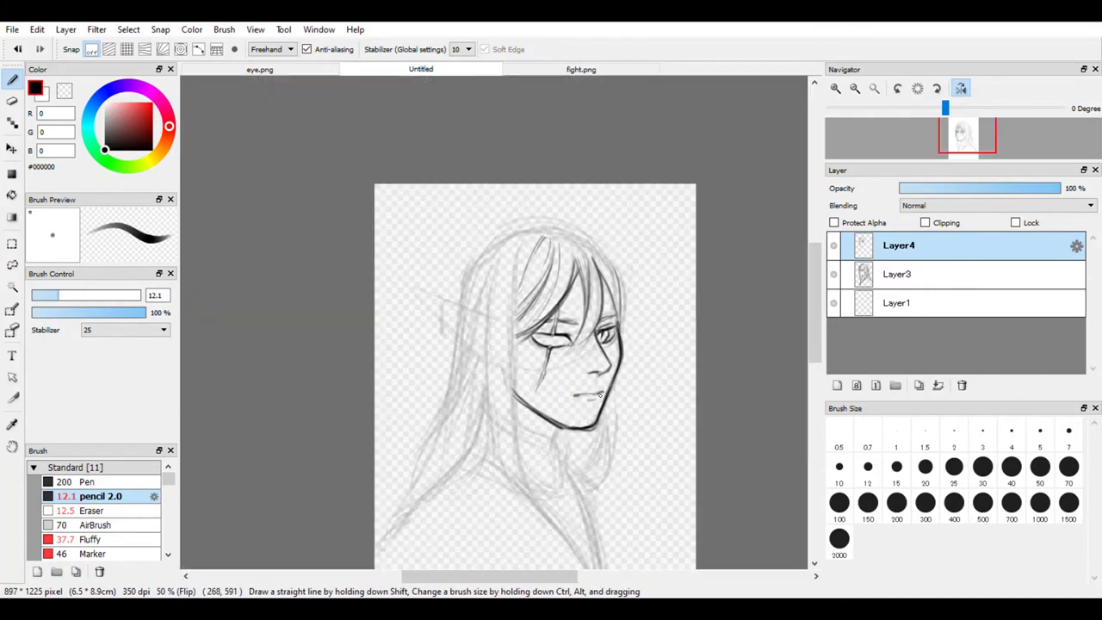
scroll(605, 399, "up", 3)
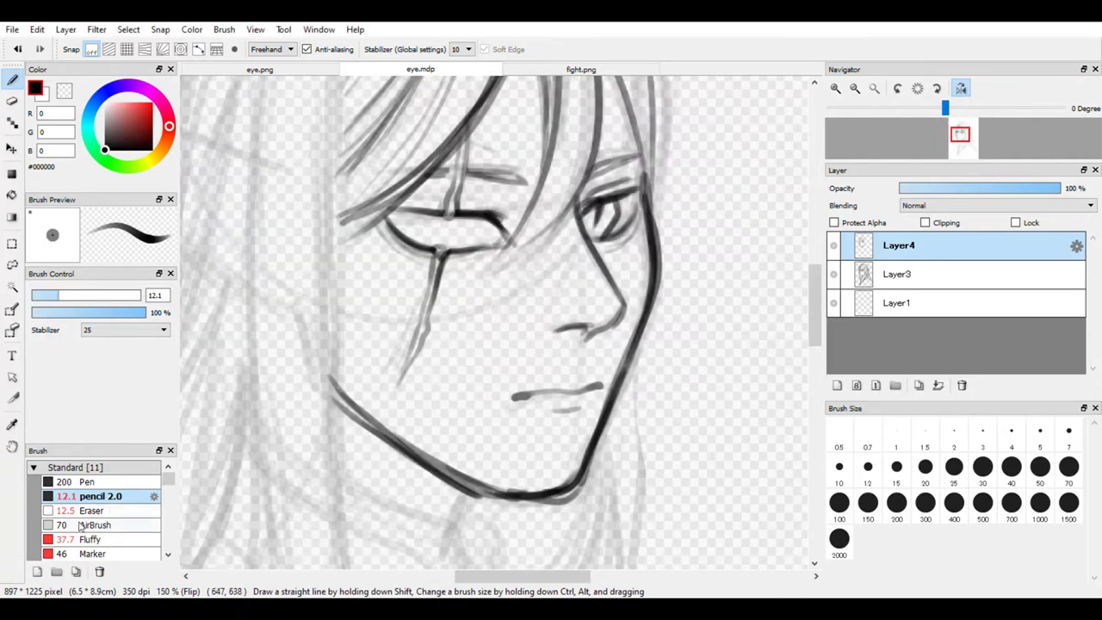
Erase the heavy far cheek contour and redraw it with the pencil as a cleaner line down to the chin.
left_click(91, 510)
mouse_move(637, 319)
left_mouse_down()
mouse_move(598, 423)
mouse_move(647, 302)
mouse_move(649, 207)
left_mouse_up()
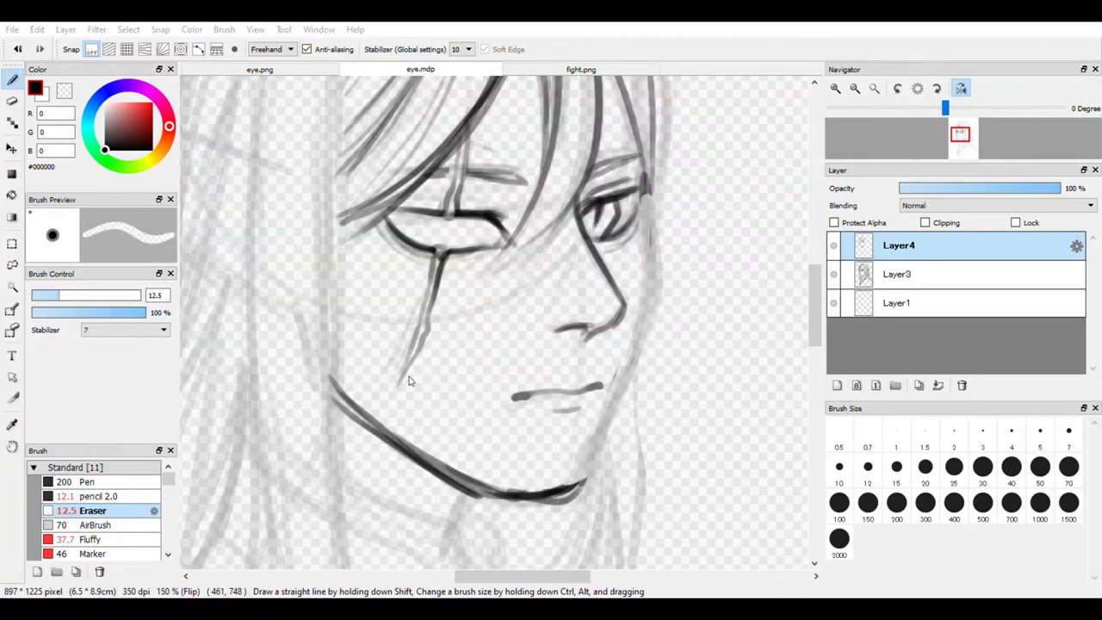
key("g")
key("b")
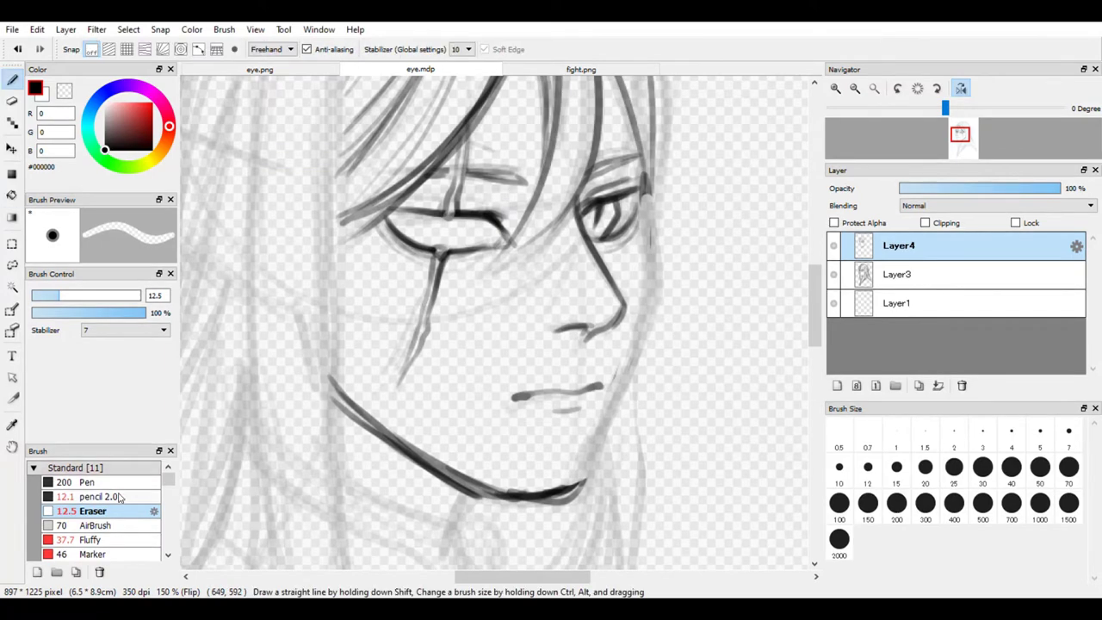
left_click(99, 496)
mouse_move(647, 182)
left_mouse_down()
mouse_move(650, 319)
mouse_move(620, 397)
mouse_move(513, 491)
left_mouse_up()
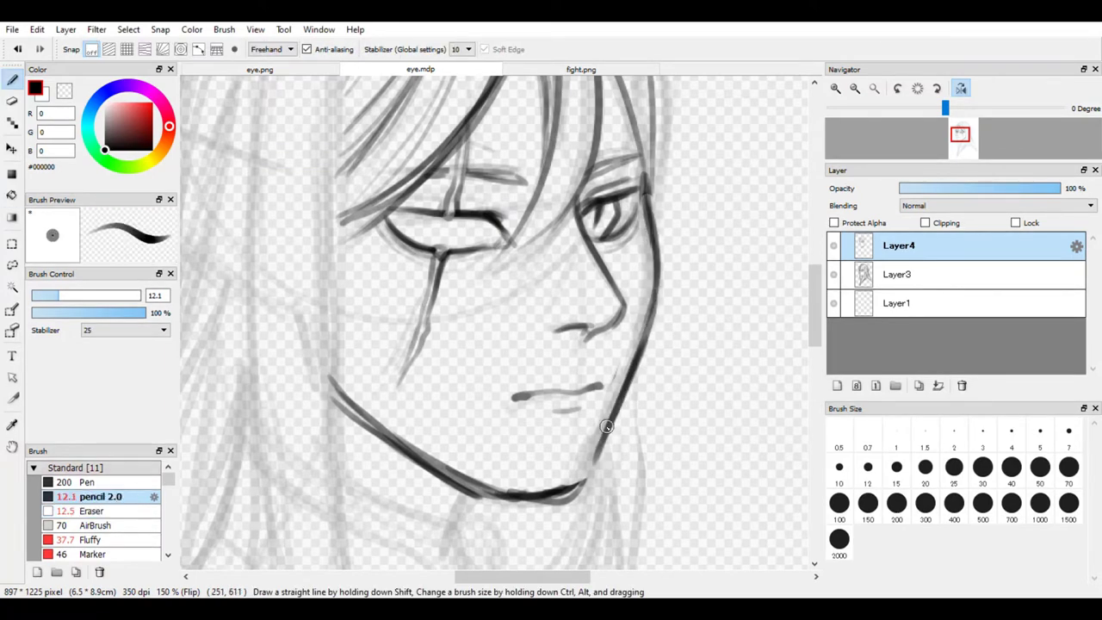
Restore the unflipped view and rotate the Layer4 line art slightly counterclockwise with a transform.
scroll(608, 418, "down", 3)
key("h")
key("ctrl+t")
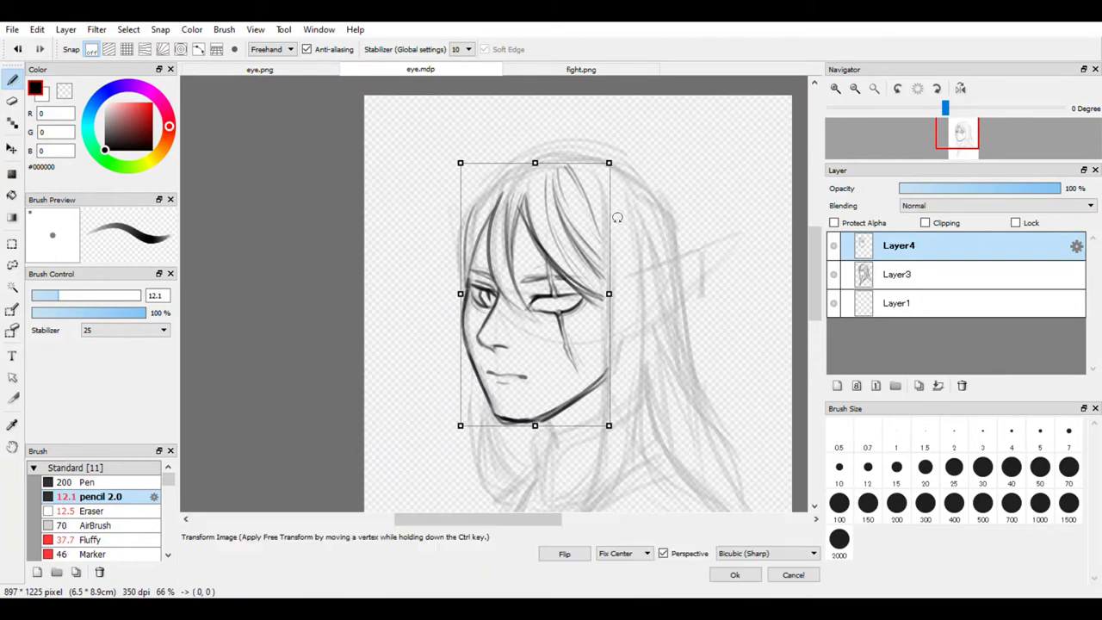
left_click_drag(600, 439, 637, 420)
key("Return")
scroll(567, 421, "up", 3)
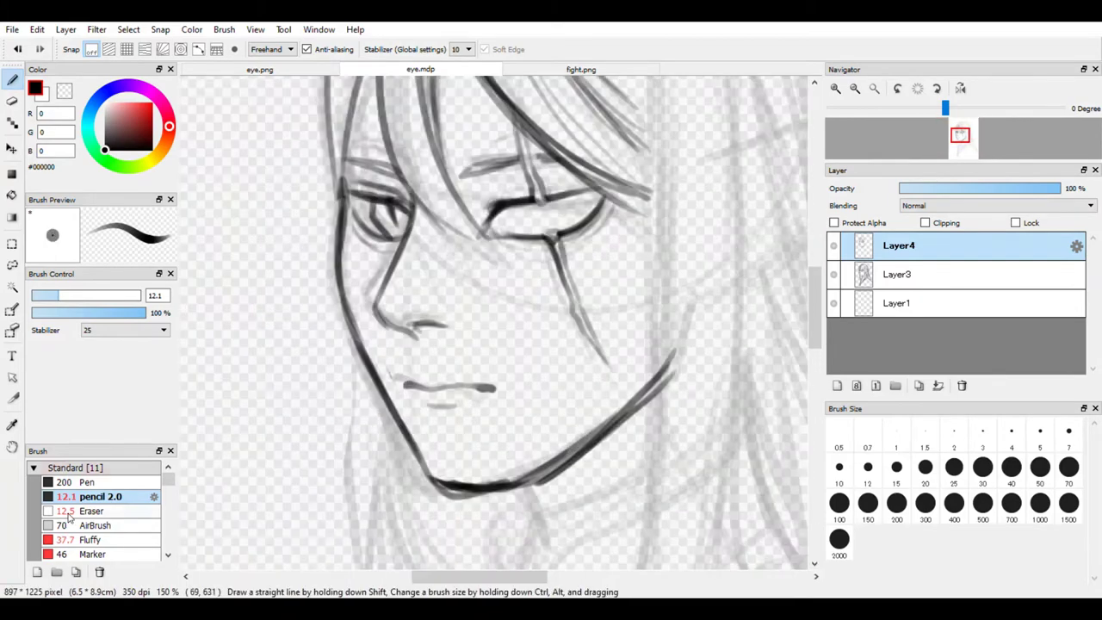
Erase the rough lower cheek and chin lines and redraw them as a rounder chin joining the jaw.
key("e")
mouse_move(405, 413)
left_mouse_down()
mouse_move(451, 475)
mouse_move(504, 487)
left_mouse_up()
key("b")
left_click_drag(382, 364, 405, 469)
mouse_move(386, 406)
left_mouse_down()
mouse_move(501, 472)
mouse_move(564, 454)
left_mouse_up()
mouse_move(401, 386)
left_mouse_down()
mouse_move(509, 465)
mouse_move(581, 441)
left_mouse_up()
scroll(724, 317, "down", 3)
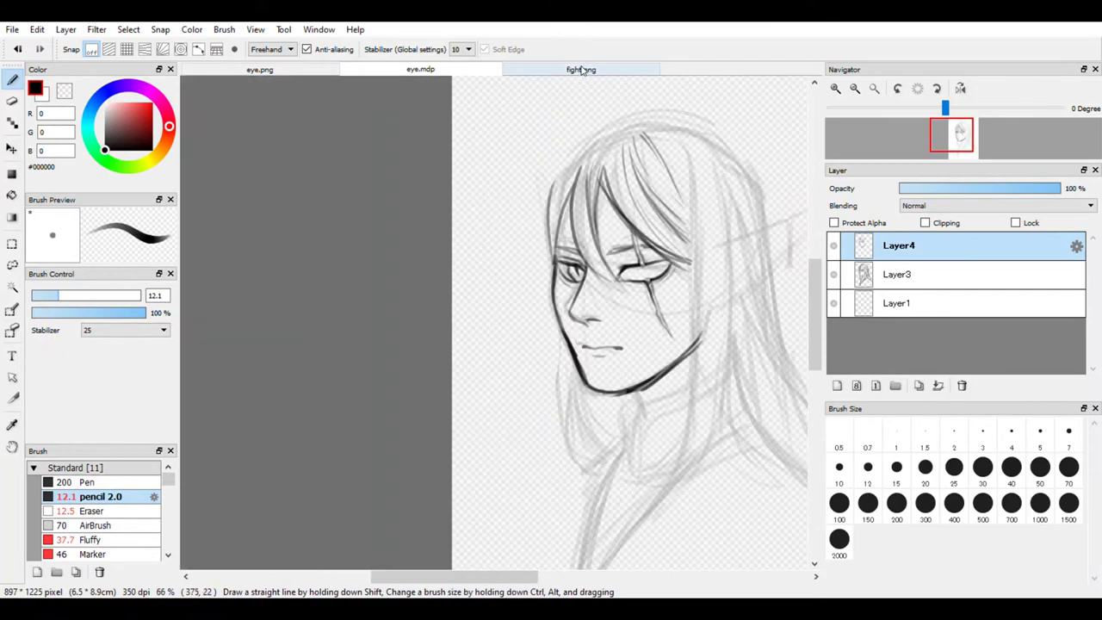
Consult the fight.png reference and rework the nose bridge, tip and nostril, erasing the old lines.
left_click(580, 69)
left_click(420, 69)
scroll(526, 263, "up", 3)
mouse_move(527, 263)
left_mouse_down()
mouse_move(487, 360)
mouse_move(510, 389)
mouse_move(539, 387)
mouse_move(501, 340)
left_mouse_up()
key("e")
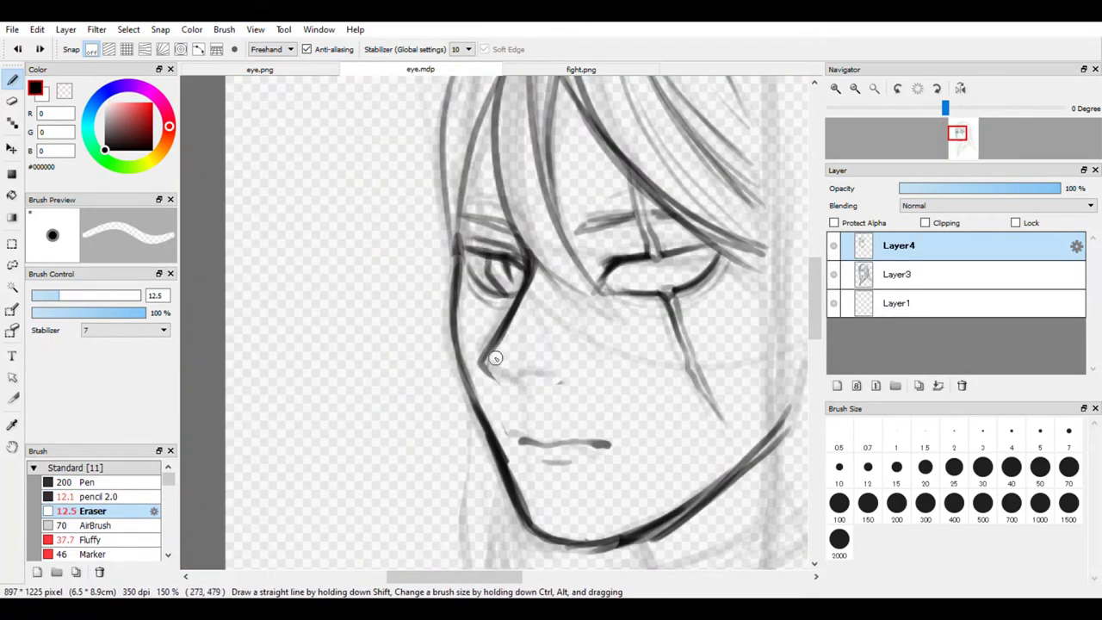
key("e")
scroll(549, 380, "down", 3)
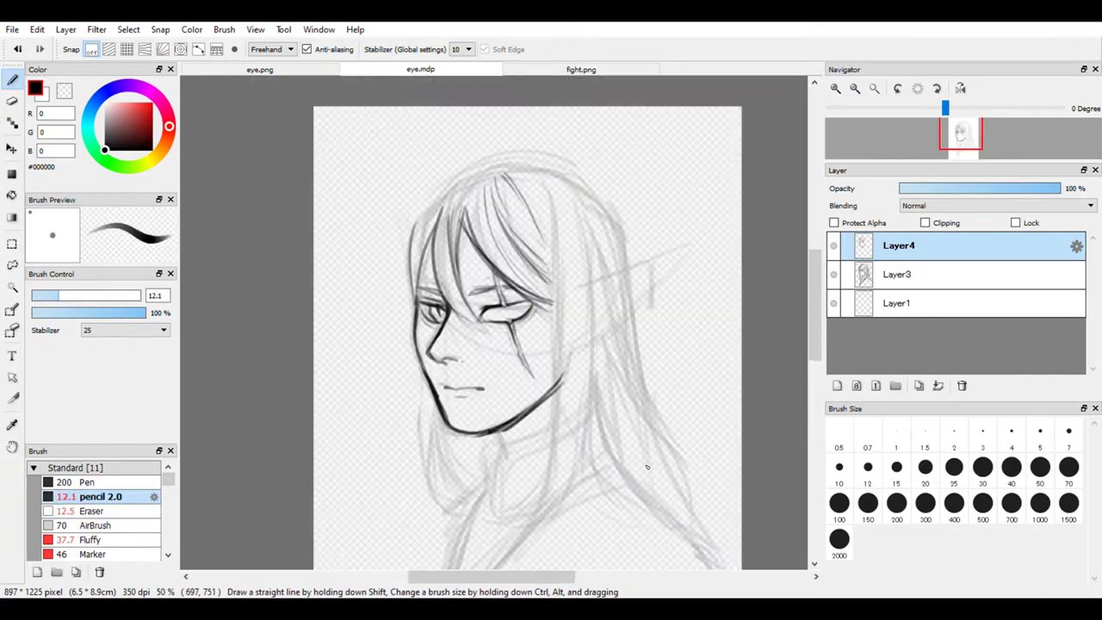
Draw the long side lock's inner edge from the crown past the jaw and set the pencil size to 16.
scroll(541, 280, "up", 2)
scroll(510, 332, "up", 1)
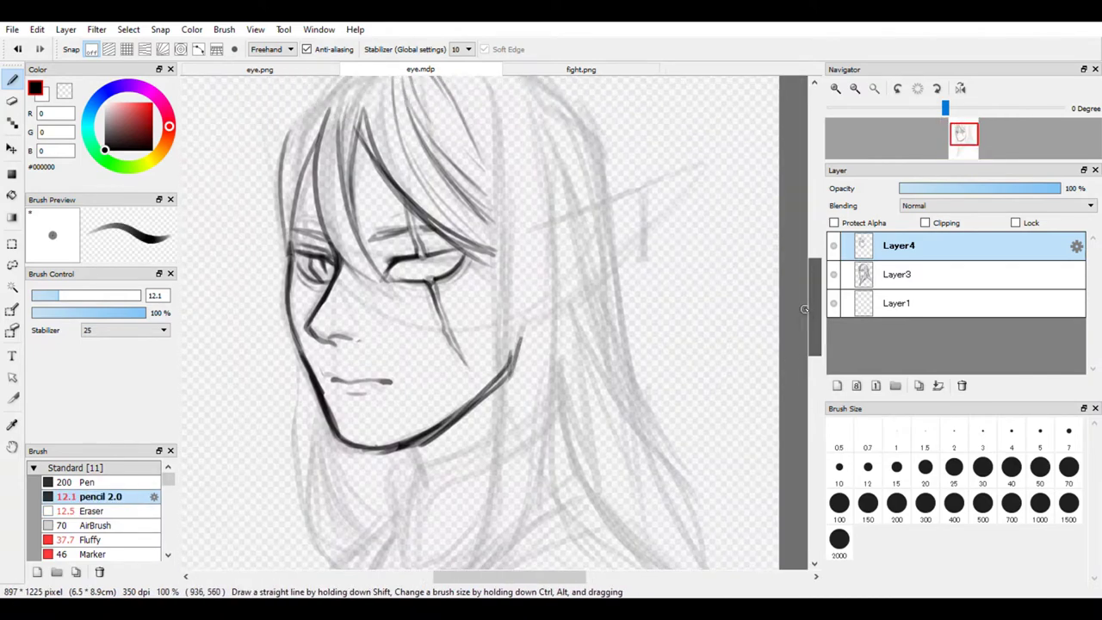
mouse_move(483, 85)
left_mouse_down()
mouse_move(509, 296)
mouse_move(504, 353)
left_mouse_up()
left_click_drag(503, 250, 482, 551)
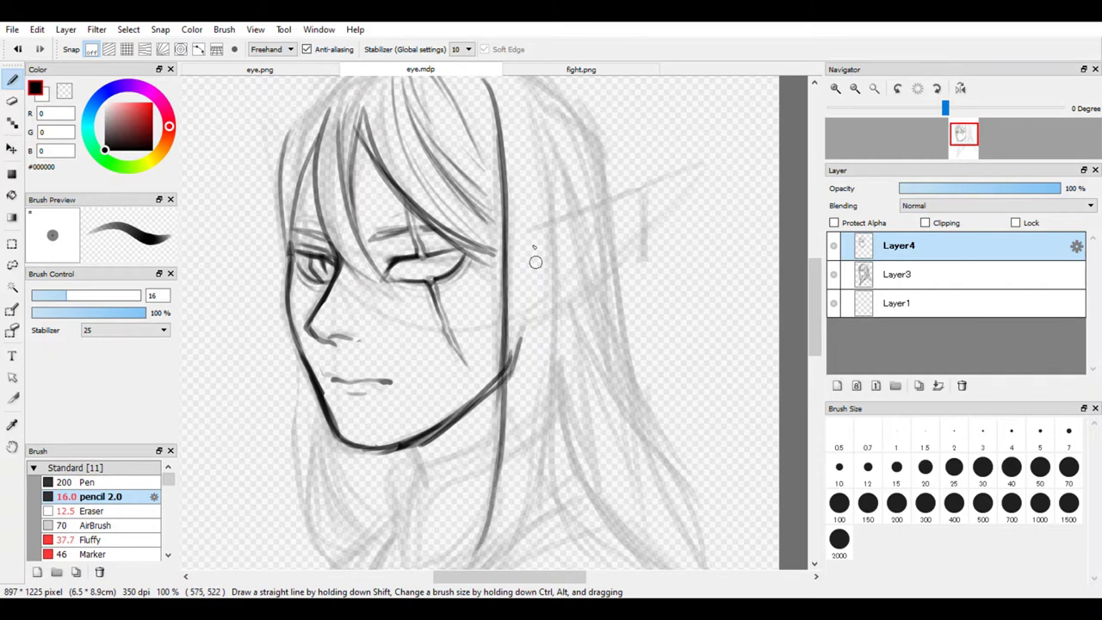
mouse_move(510, 88)
left_mouse_down()
mouse_move(553, 418)
mouse_move(472, 460)
left_mouse_up()
key("ctrl+z")
scroll(516, 386, "down", 1)
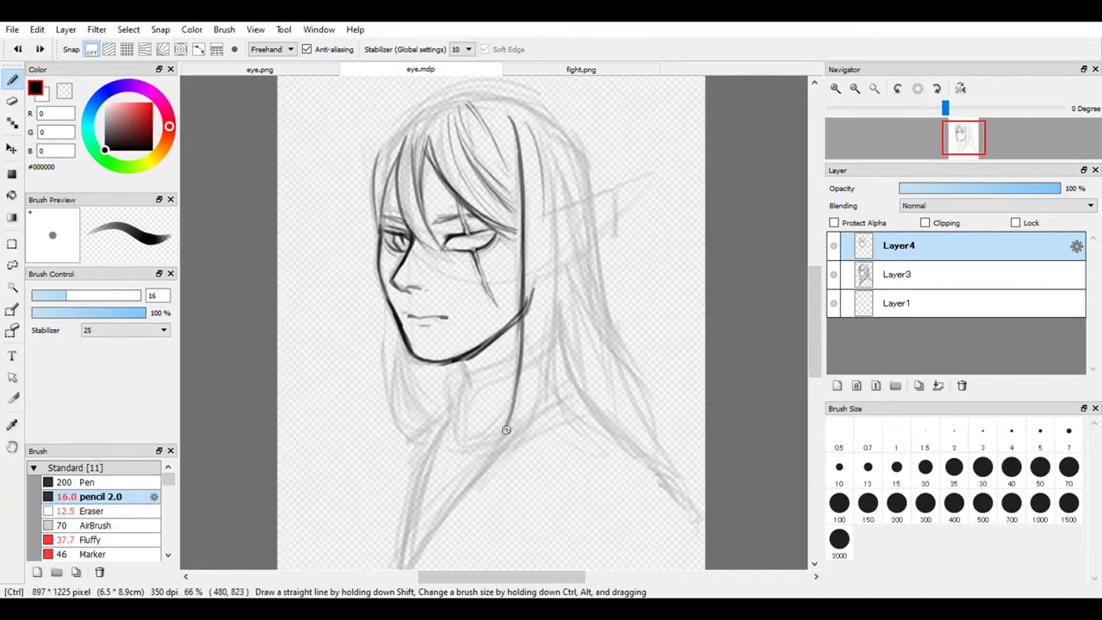
Draw the side lock's curved, pointed tip and its outer edge from the crown down to the tip.
left_click_drag(518, 390, 452, 453)
left_click_drag(539, 370, 490, 449)
left_click_drag(543, 394, 521, 442)
left_click_drag(551, 126, 551, 287)
left_click_drag(555, 189, 522, 442)
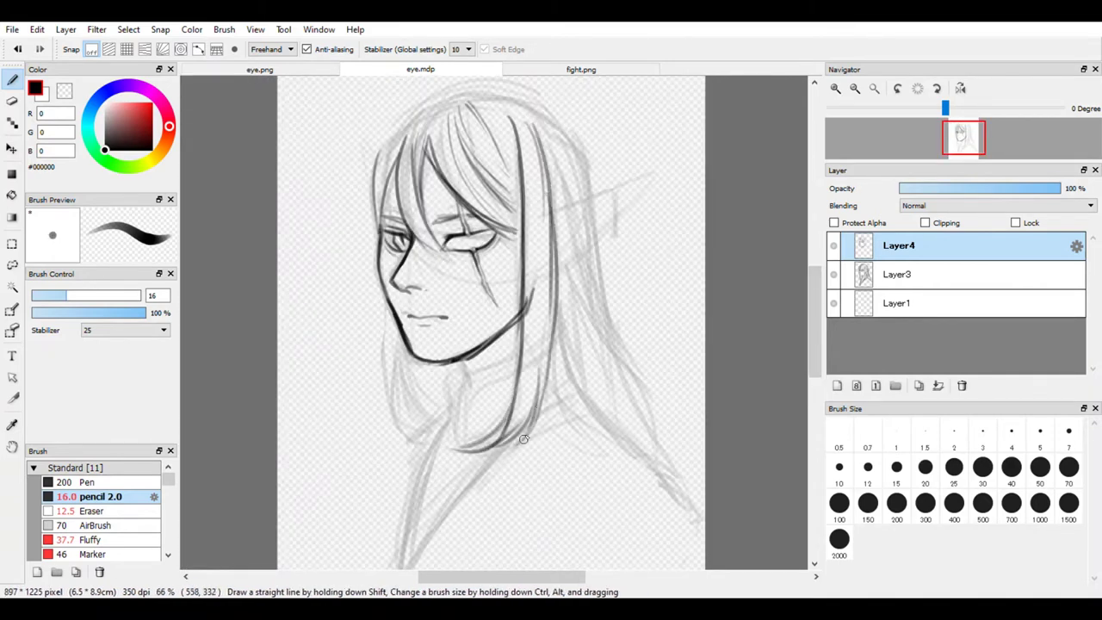
Add strands along the side lock and draw the rounded outline over the top of the head.
left_click_drag(553, 292, 520, 444)
left_click_drag(527, 117, 542, 328)
key("h")
mouse_move(428, 109)
left_mouse_down()
mouse_move(496, 93)
mouse_move(540, 115)
left_mouse_up()
key("h")
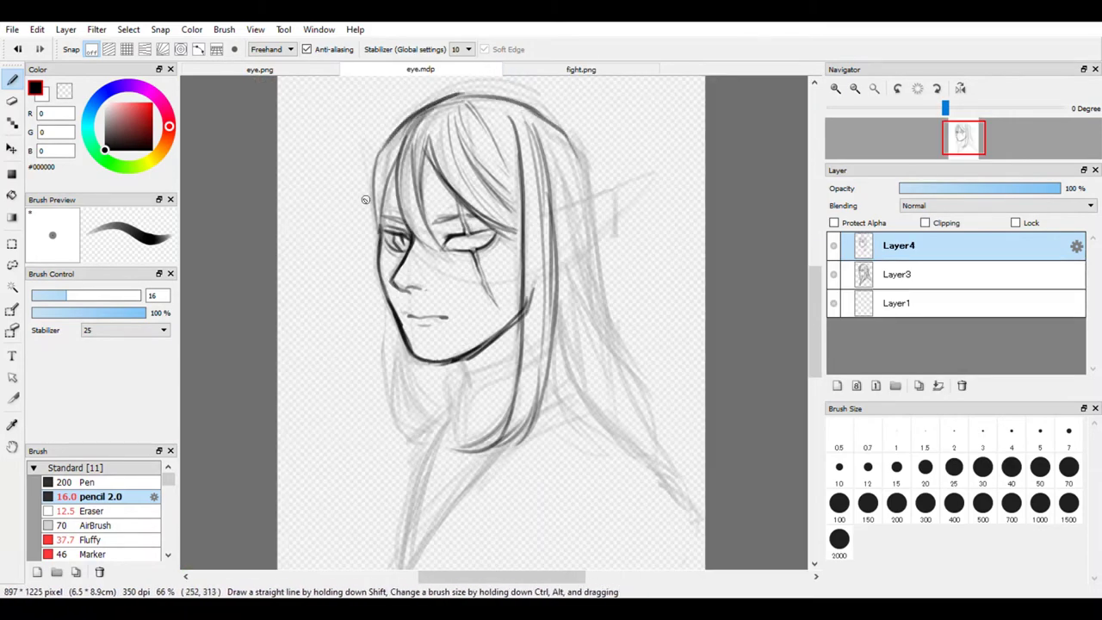
Draw the far-side hair from the crown down past the cheek, redoing its inner strands so they curve in beneath the chin.
left_click_drag(375, 153, 381, 397)
left_click_drag(394, 303, 394, 401)
key("ctrl+z")
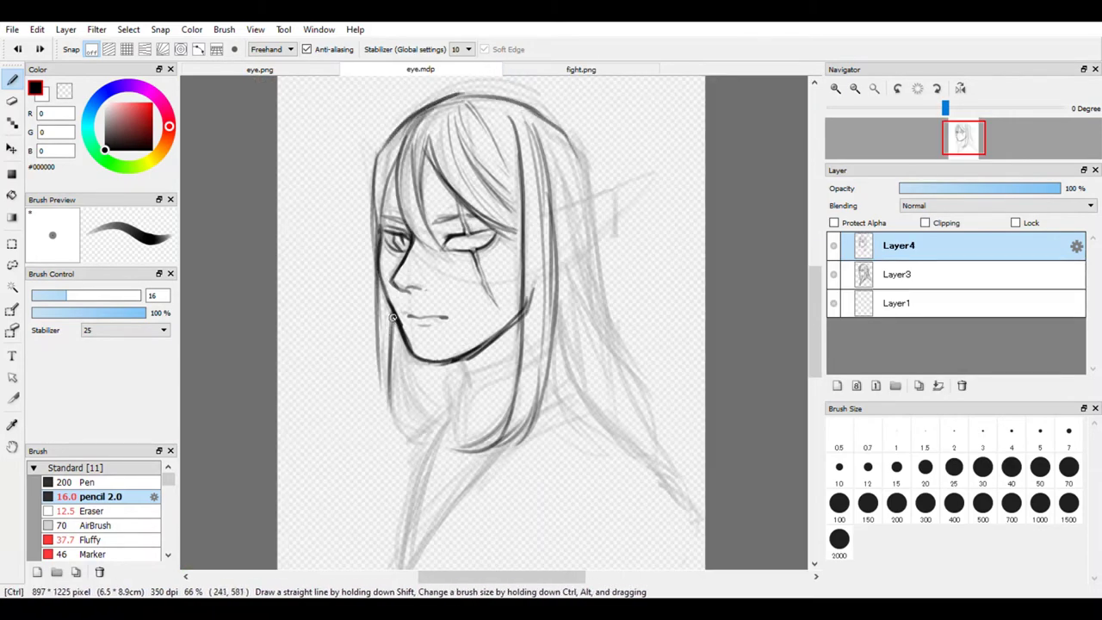
left_click_drag(386, 306, 400, 435)
left_click_drag(398, 339, 427, 447)
key("ctrl+z")
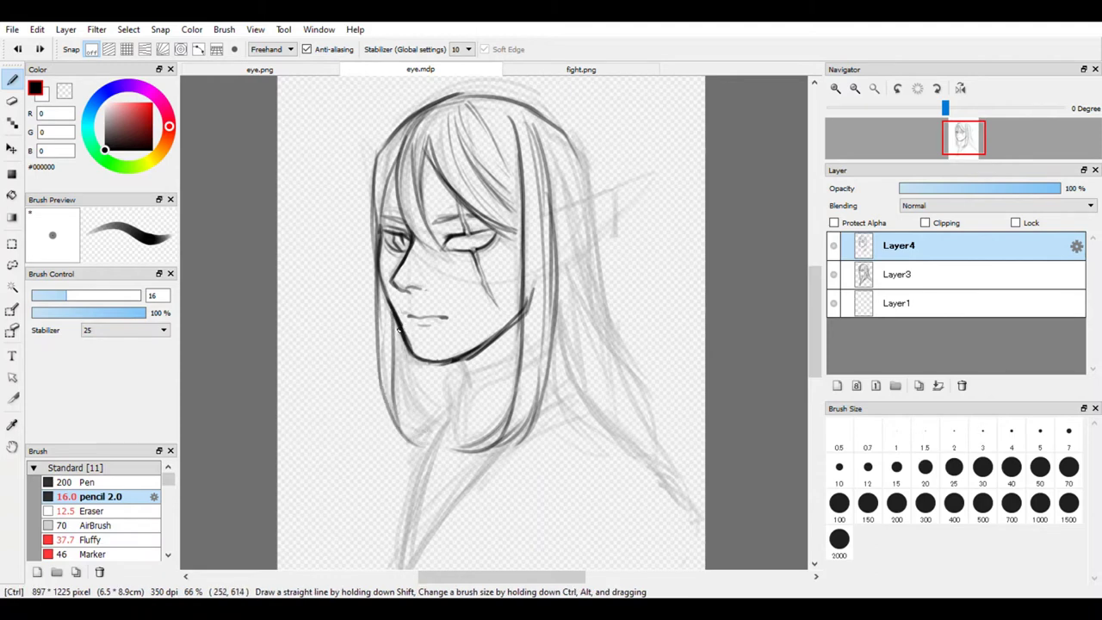
key("ctrl+z")
left_click_drag(397, 315, 391, 421)
left_click_drag(392, 342, 429, 435)
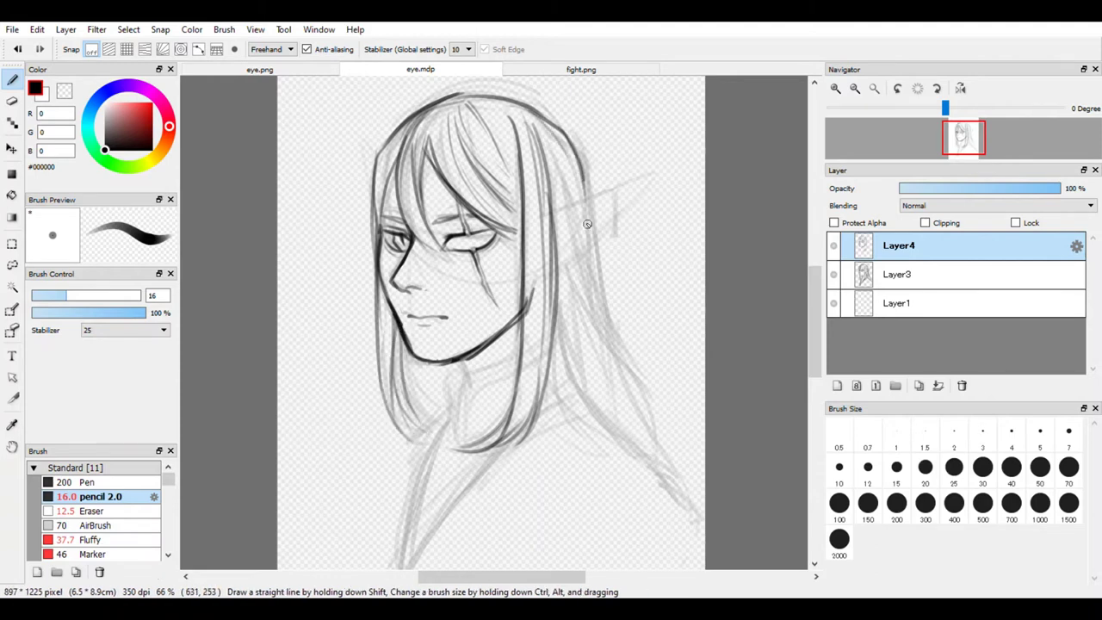
Continue the back-of-head contour downward and draw the first back strands curving from behind the side lock toward the shoulder.
left_click_drag(589, 168, 580, 295)
left_click_drag(552, 205, 606, 445)
mouse_move(561, 331)
left_mouse_down()
mouse_move(635, 456)
mouse_move(621, 437)
left_mouse_up()
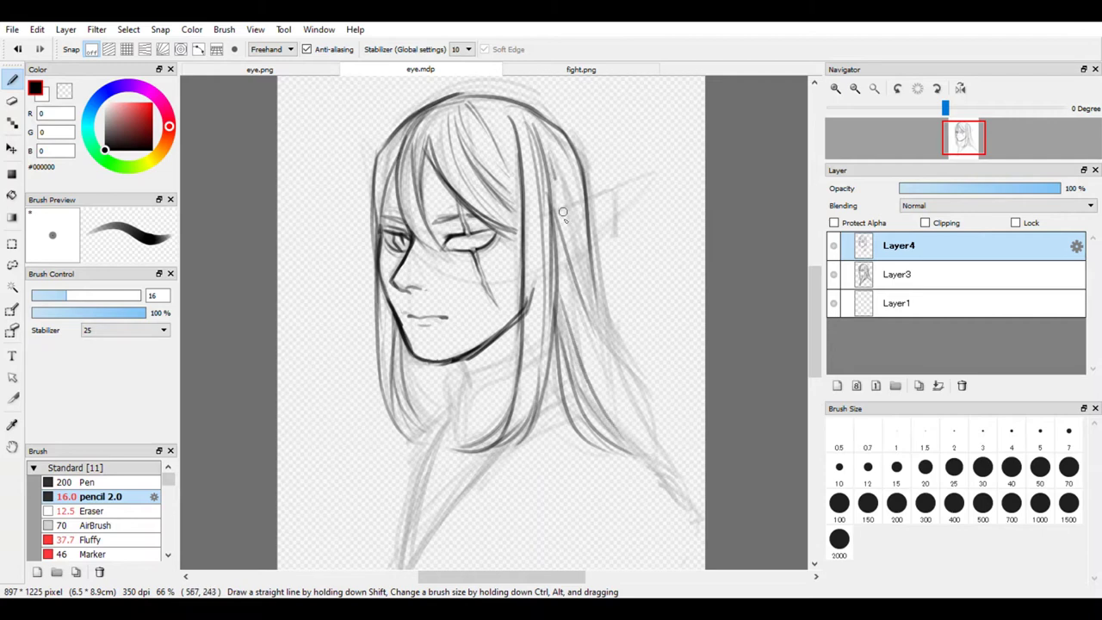
Draw the long outer strands of the back hair, sweeping out and tapering to a point over the shoulder.
left_click_drag(563, 212, 657, 422)
key("ctrl+z")
left_click_drag(560, 269, 680, 475)
left_click_drag(553, 220, 637, 368)
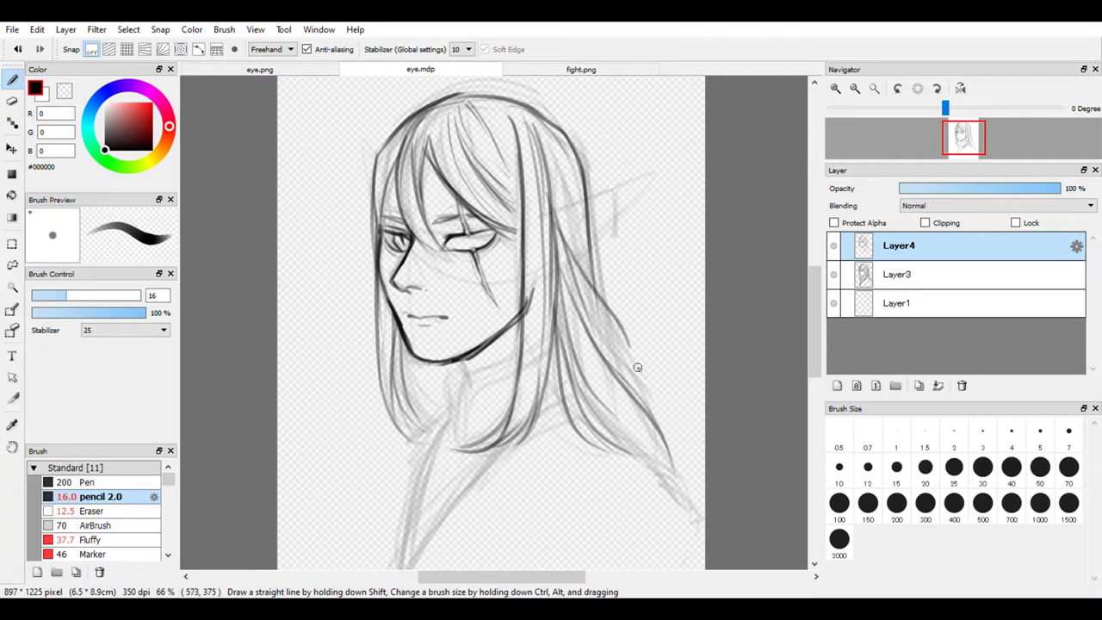
key("ctrl+z")
left_click_drag(569, 255, 643, 401)
left_click_drag(538, 135, 609, 325)
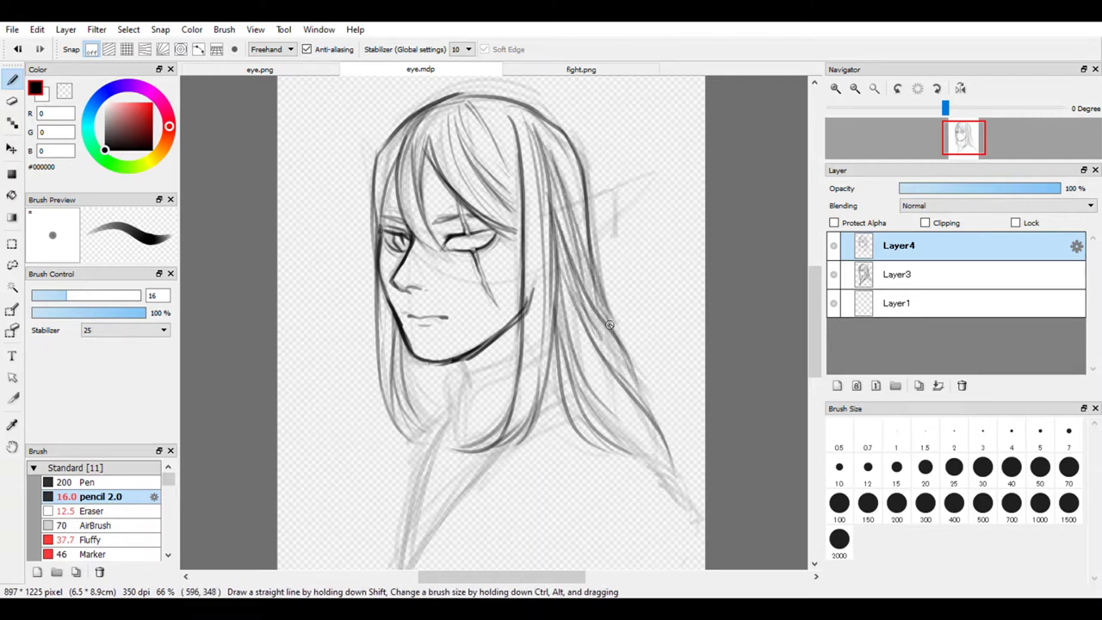
left_click_drag(669, 475, 578, 349)
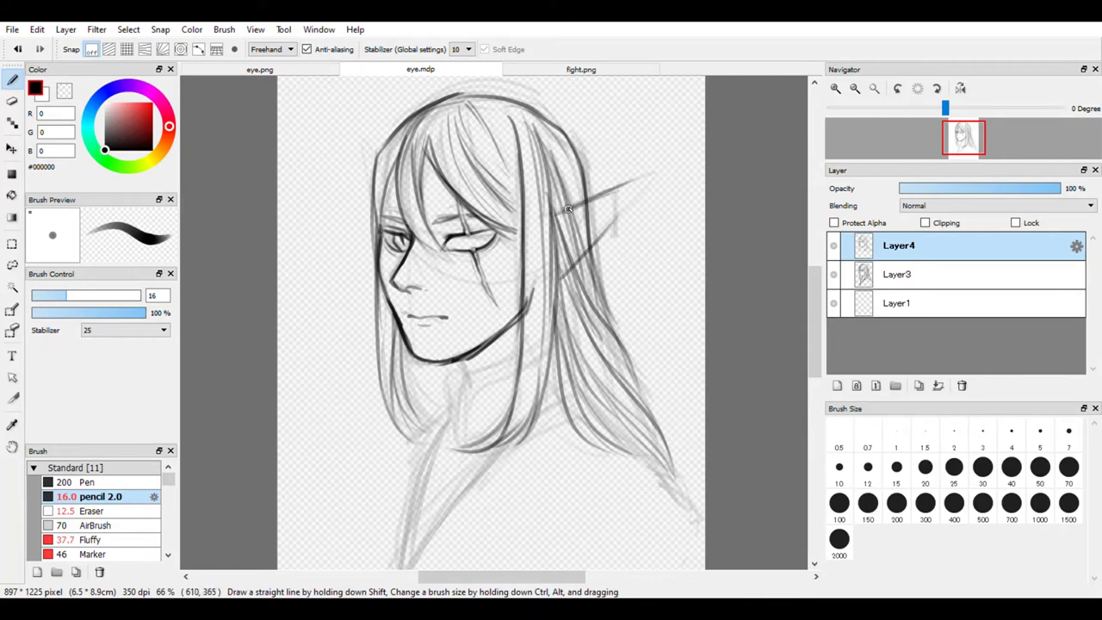
Draw the large pointed near ear with its inner folds and the partly hidden far ear, checking them in the flipped view.
left_click_drag(568, 208, 639, 178)
mouse_move(531, 229)
left_mouse_down()
mouse_move(632, 181)
mouse_move(551, 251)
left_mouse_up()
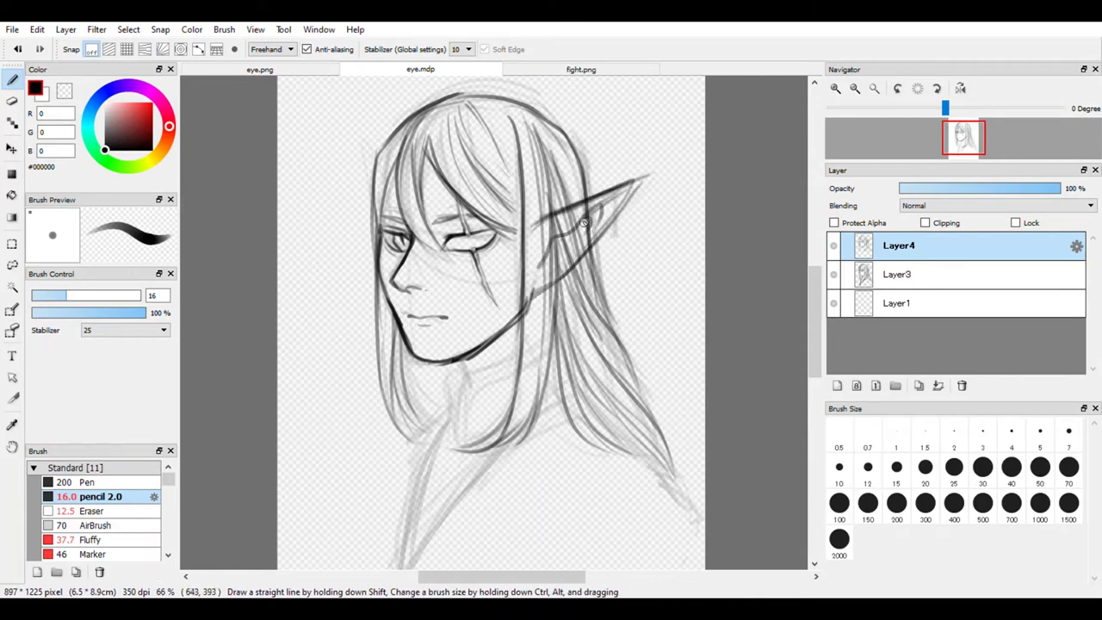
left_click_drag(350, 177, 372, 241)
key("h")
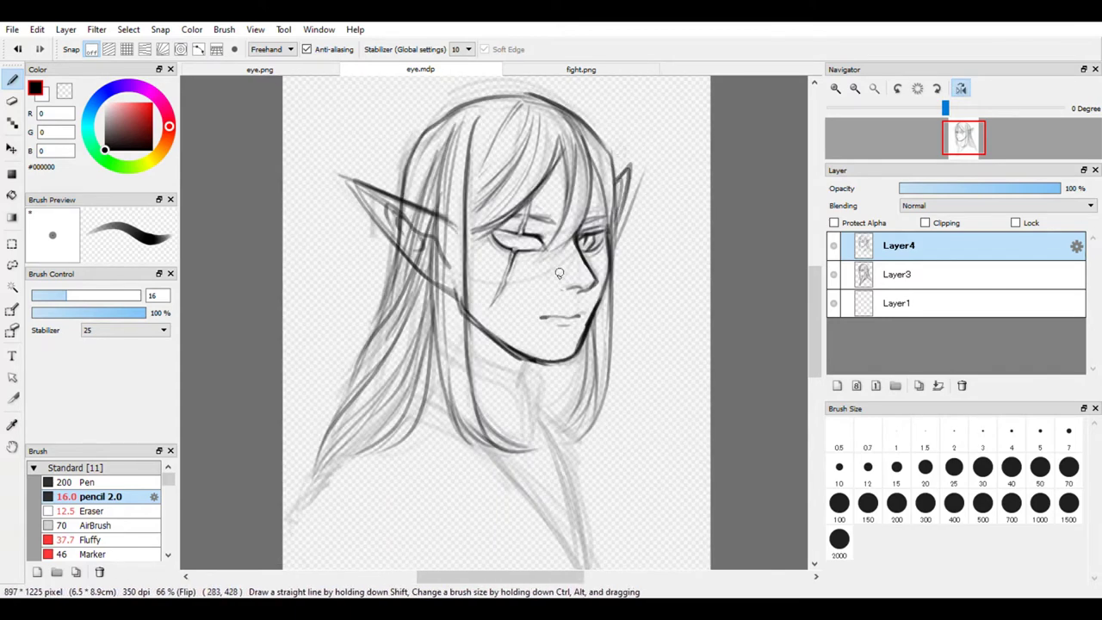
key("h")
Draw the neck, throat and open collar lines below the chin, and add another strand to the back hair.
left_click_drag(520, 351, 425, 471)
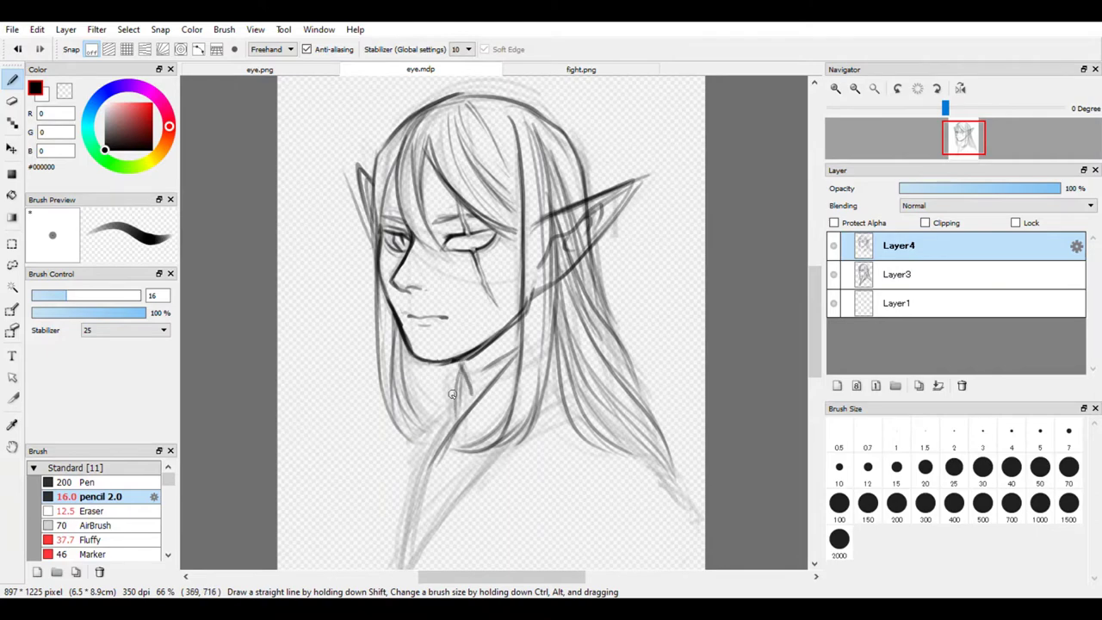
left_click_drag(452, 394, 438, 456)
left_click_drag(521, 353, 450, 434)
left_click_drag(458, 375, 431, 479)
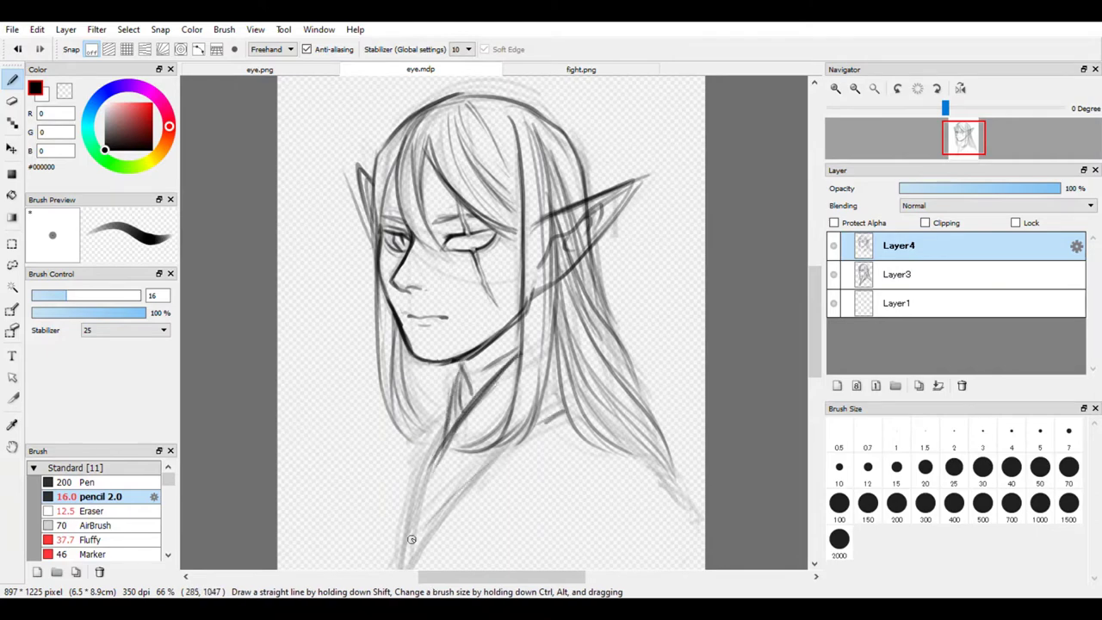
left_click_drag(446, 425, 408, 557)
left_click_drag(481, 467, 420, 554)
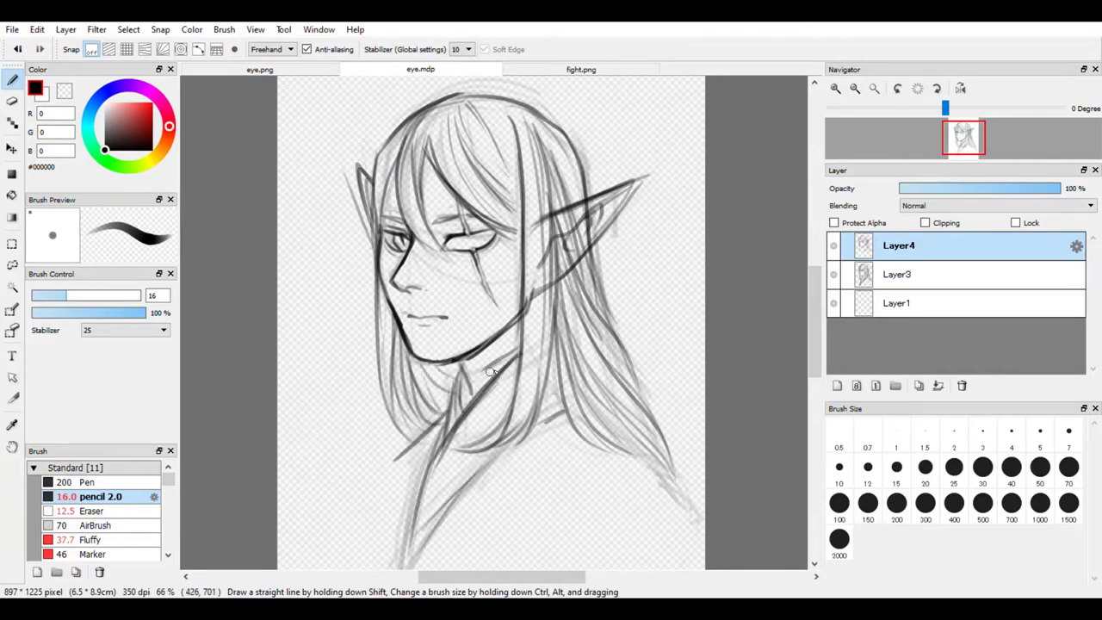
left_click_drag(561, 278, 676, 467)
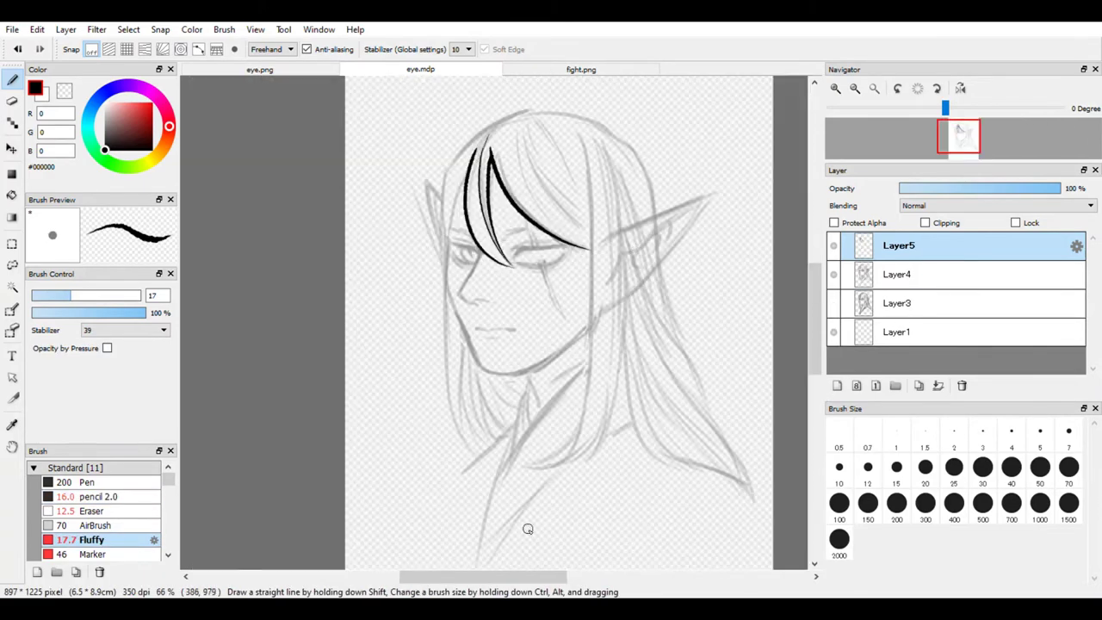
scroll(528, 528, "up", 2)
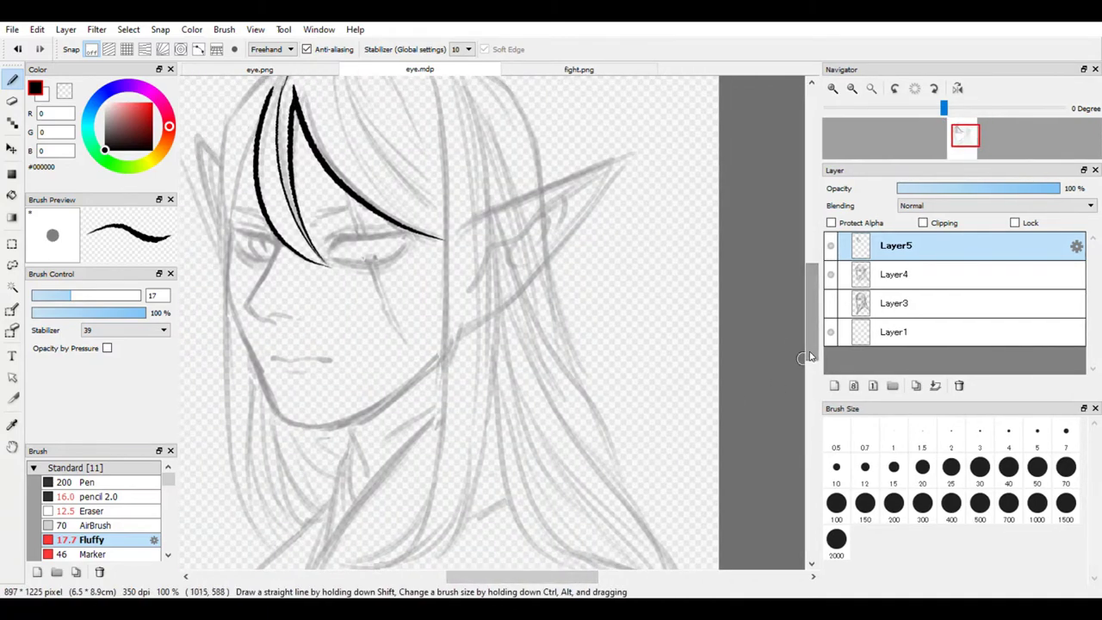
left_click_drag(433, 89, 454, 399)
key("ctrl+z")
key("ctrl+z")
mouse_move(440, 95)
left_mouse_down()
mouse_move(442, 487)
mouse_move(443, 439)
left_mouse_up()
key("ctrl+z")
scroll(411, 201, "down", 2)
key("bracketleft")
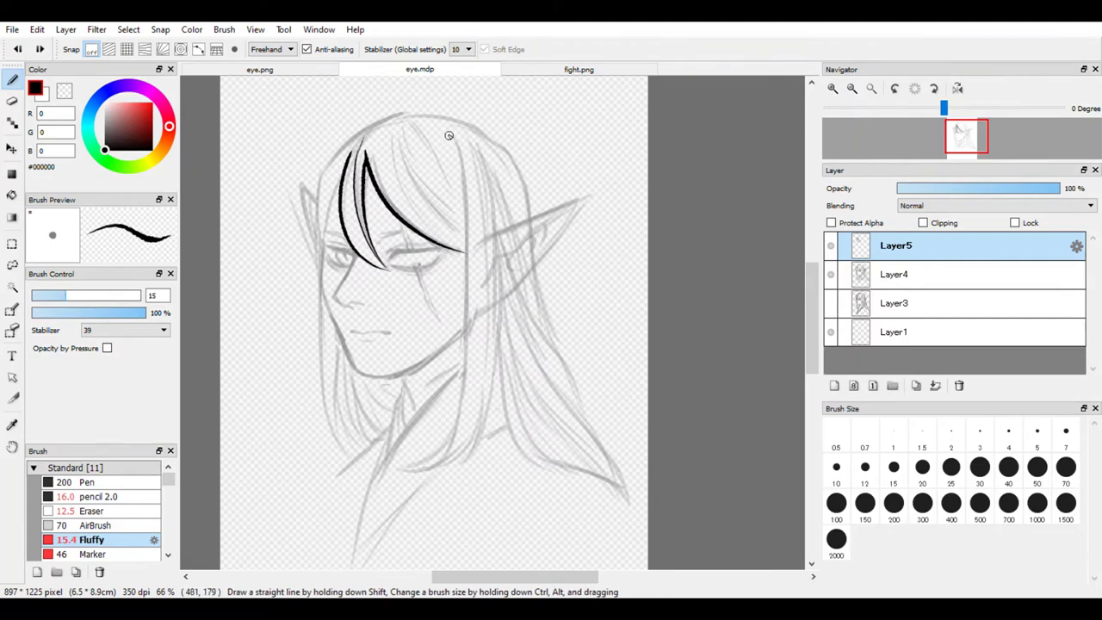
key("ctrl+z")
mouse_move(457, 131)
left_mouse_down()
mouse_move(470, 434)
mouse_move(470, 255)
left_mouse_up()
key("ctrl+z")
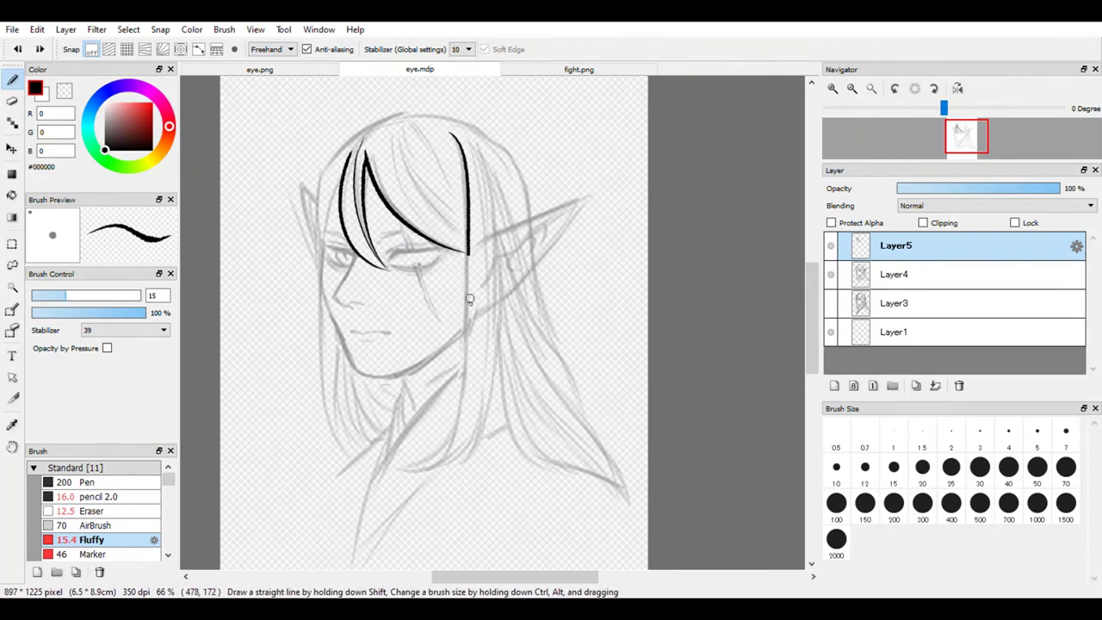
left_click(503, 70)
left_click(485, 71)
key("ctrl+z")
left_click_drag(439, 127, 459, 175)
key("ctrl+z")
left_click(70, 295)
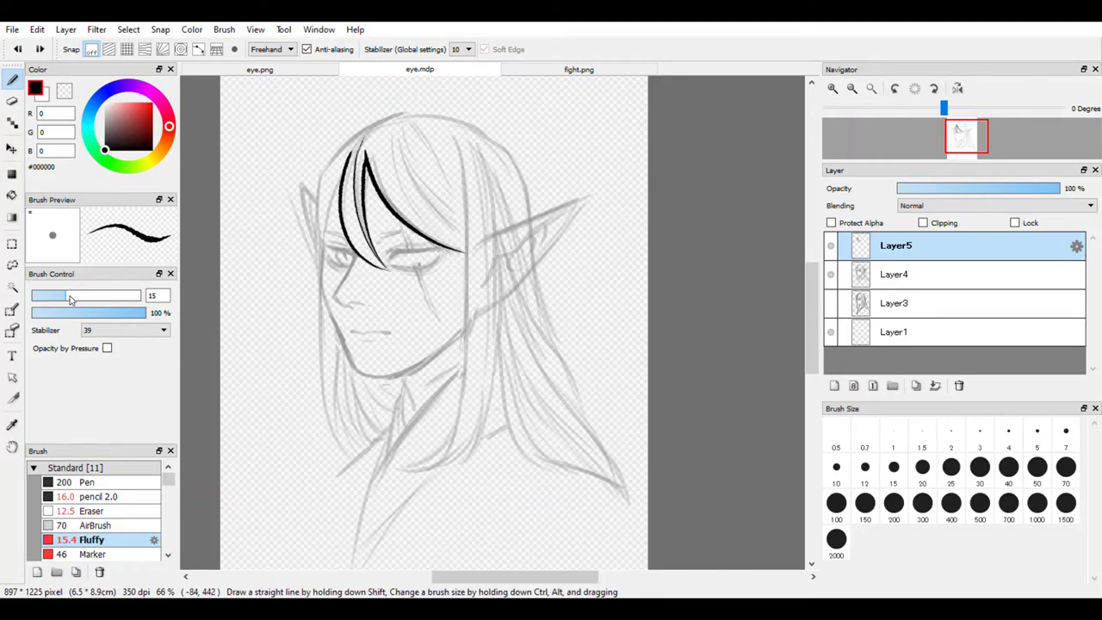
left_click_drag(443, 135, 445, 455)
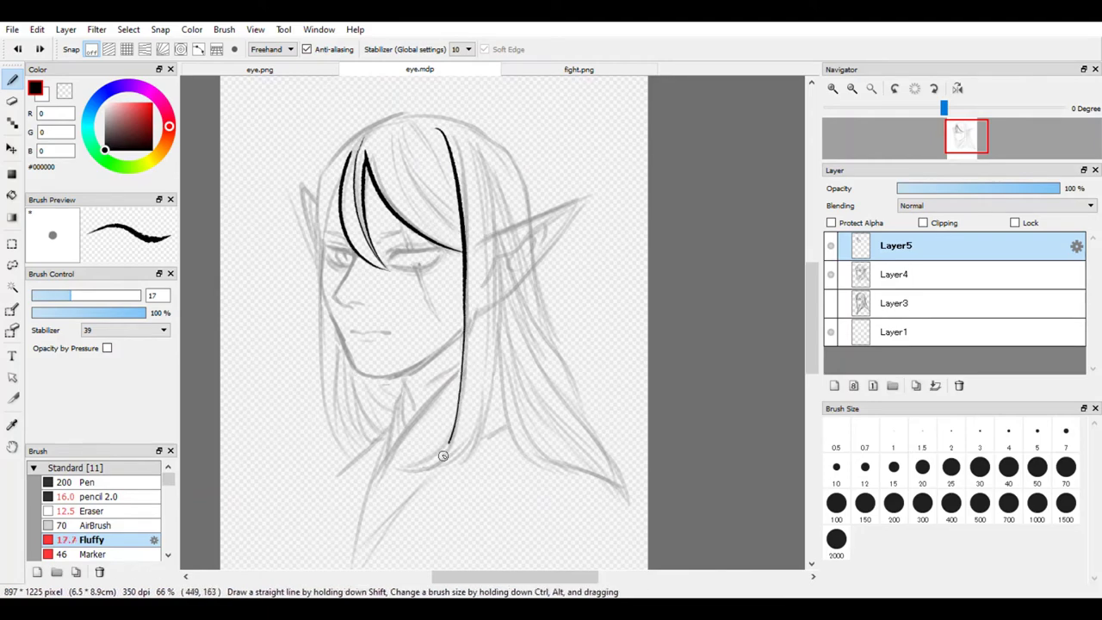
key("ctrl+plus")
key("ctrl+z")
Ink the side lock's inner edge on Layer5 from the crown to below the jaw with the Fluffy brush at size 17.
key("ctrl+minus")
key("ctrl+plus")
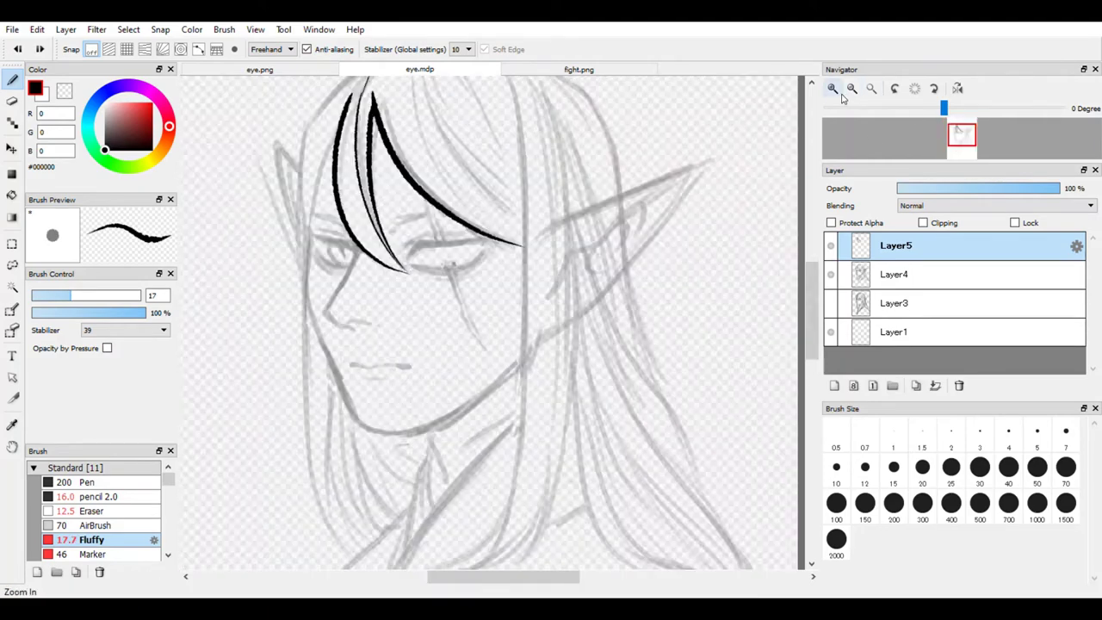
key("ctrl+minus")
key("ctrl+plus")
key("ctrl+minus")
key("ctrl+plus")
mouse_move(504, 80)
left_mouse_down()
mouse_move(526, 389)
mouse_move(499, 544)
left_mouse_up()
key("ctrl+z")
scroll(483, 462, "down", 2)
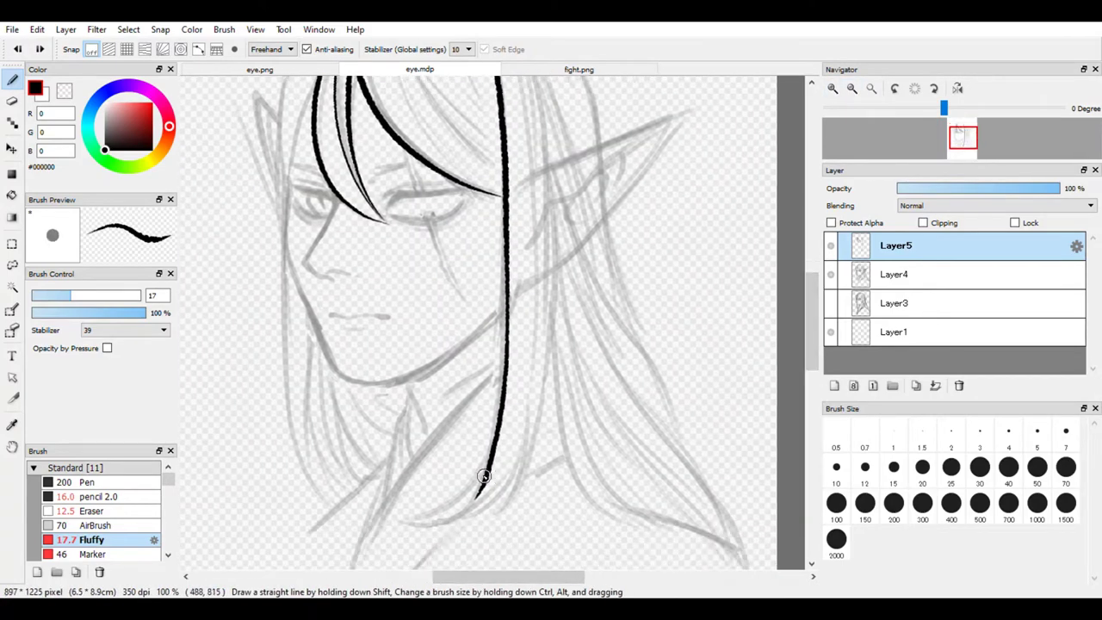
Ink the side lock's curved, pointed tip, undoing the last strokes and redrawing the strand that rises from it.
mouse_move(404, 522)
left_mouse_down()
mouse_move(457, 514)
mouse_move(527, 409)
left_mouse_up()
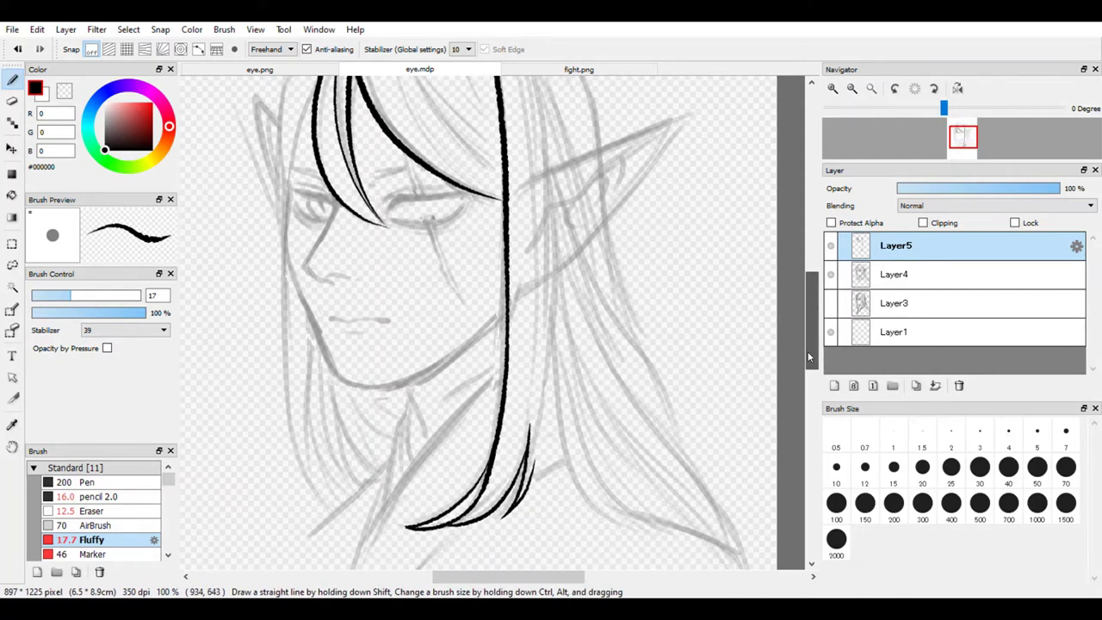
key("ctrl+z")
key("ctrl+z")
mouse_move(490, 470)
left_mouse_down()
mouse_move(455, 522)
mouse_move(531, 391)
left_mouse_up()
Ink the side lock's outer edge from the crown to the tip and redraw the short strand inside the tip.
scroll(802, 320, "up", 2)
left_click_drag(521, 97, 544, 155)
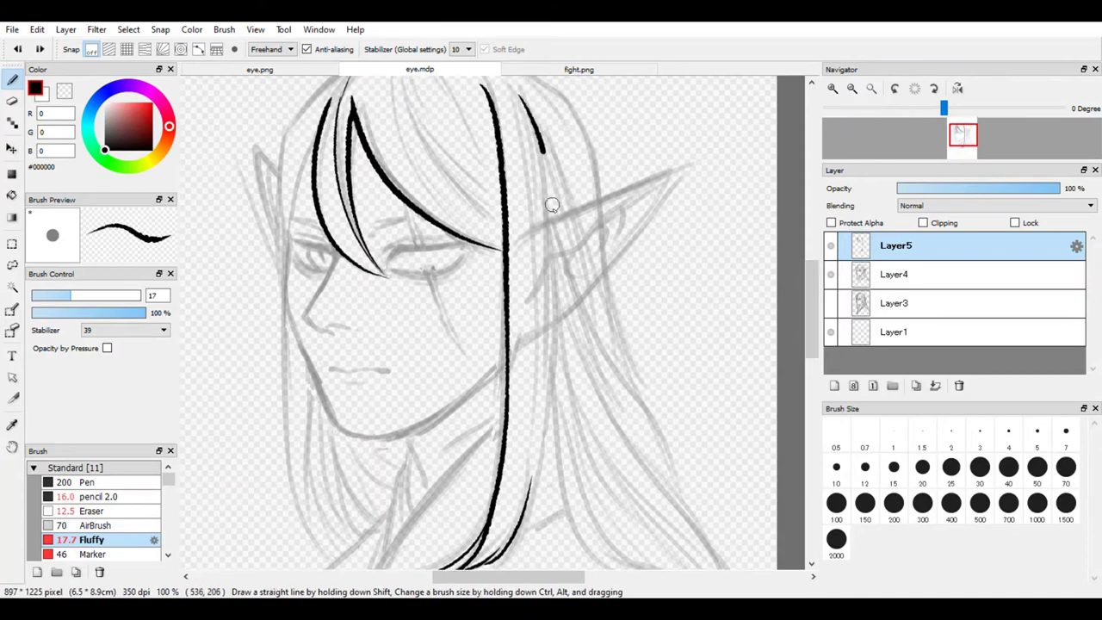
left_click_drag(552, 205, 550, 548)
key("ctrl+z")
mouse_move(522, 97)
left_mouse_down()
mouse_move(534, 128)
mouse_move(552, 405)
left_mouse_up()
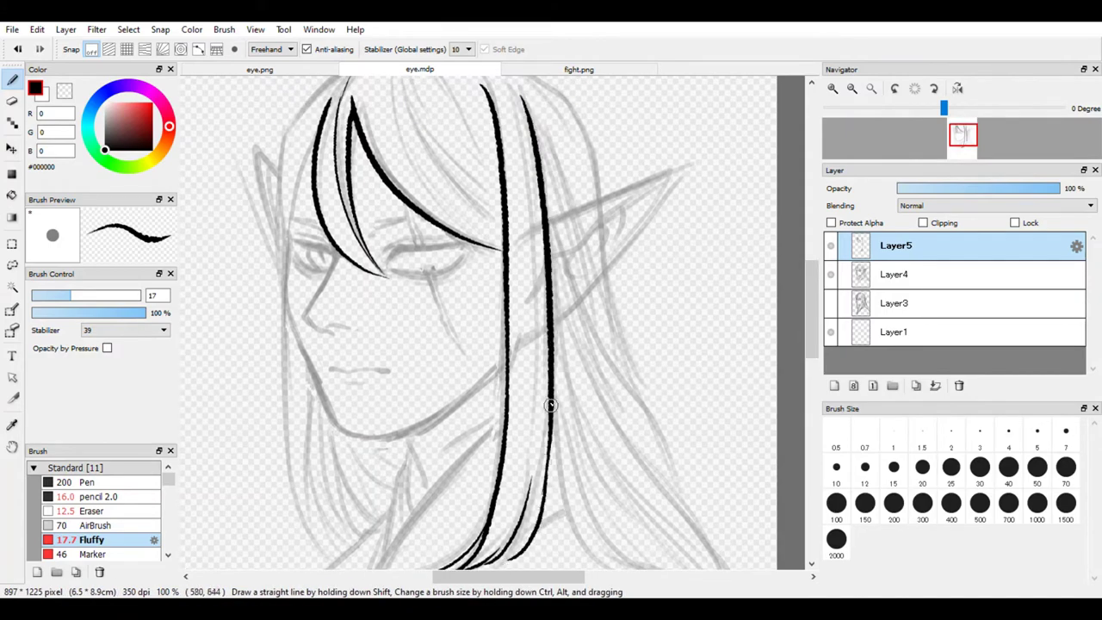
key("ctrl+z")
left_click_drag(533, 467, 510, 558)
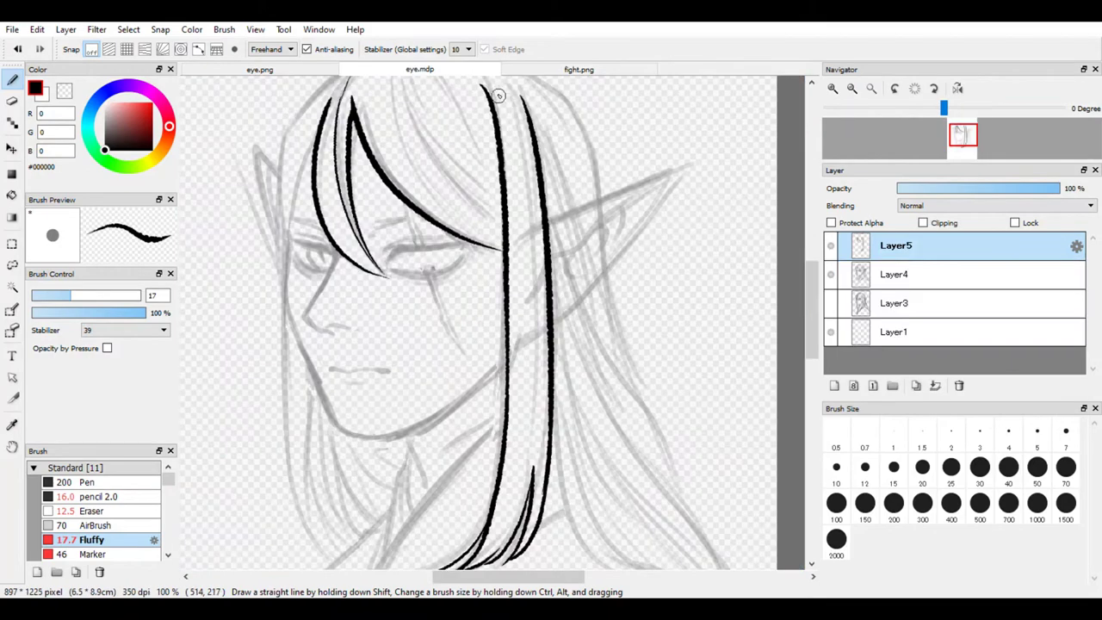
mouse_move(495, 86)
left_mouse_down()
mouse_move(539, 456)
mouse_move(496, 450)
left_mouse_up()
key("ctrl+z")
key("ctrl+z")
scroll(505, 521, "right", 3)
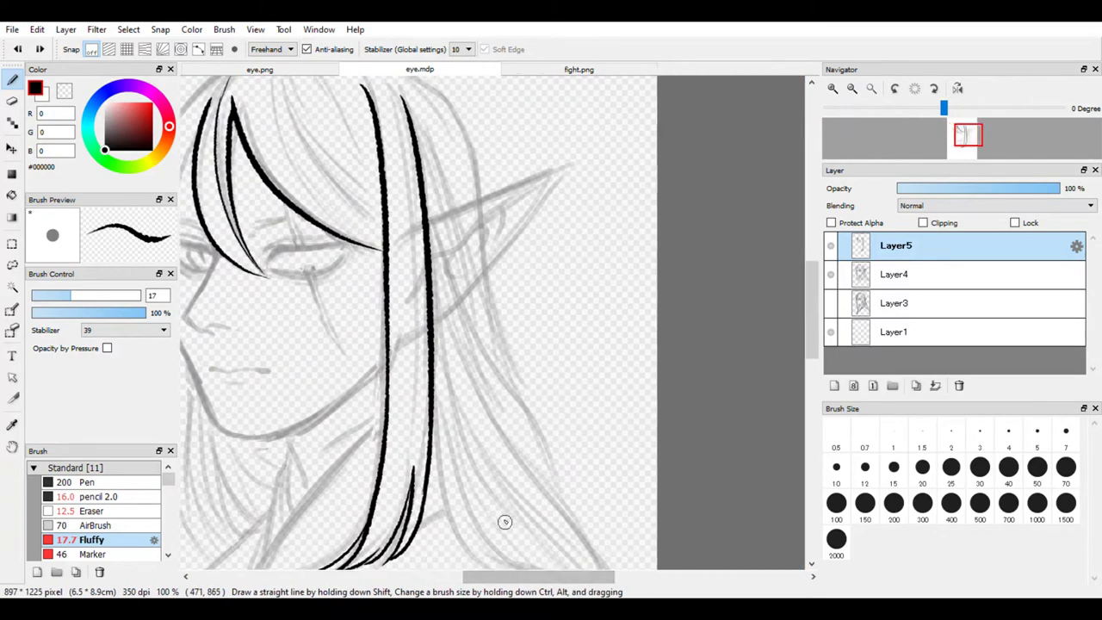
scroll(524, 462, "left", 4)
left_click_drag(532, 557, 570, 361)
key("ctrl+z")
left_click_drag(576, 174, 535, 551)
key("ctrl+z")
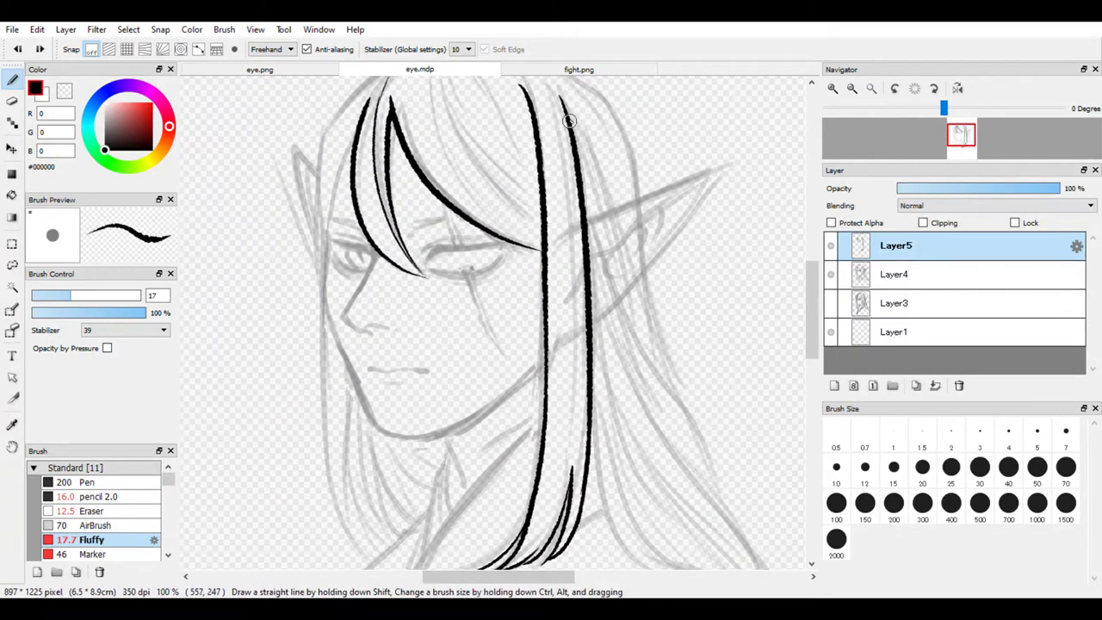
Ink thin hair strands inside the side lock, running from the crown down between its two edges.
left_click_drag(526, 86, 569, 250)
scroll(543, 259, "up", 2)
mouse_move(543, 152)
left_mouse_down()
mouse_move(576, 297)
mouse_move(587, 478)
left_mouse_up()
key("ctrl+z")
scroll(535, 502, "down", 3)
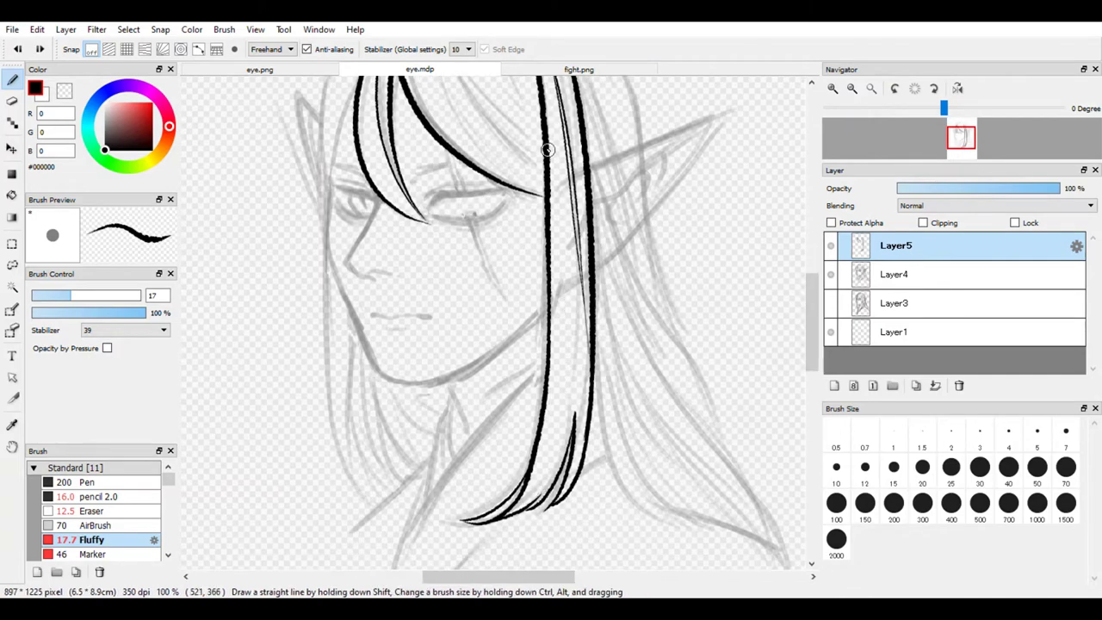
left_click_drag(551, 116, 585, 364)
scroll(543, 476, "down", 5)
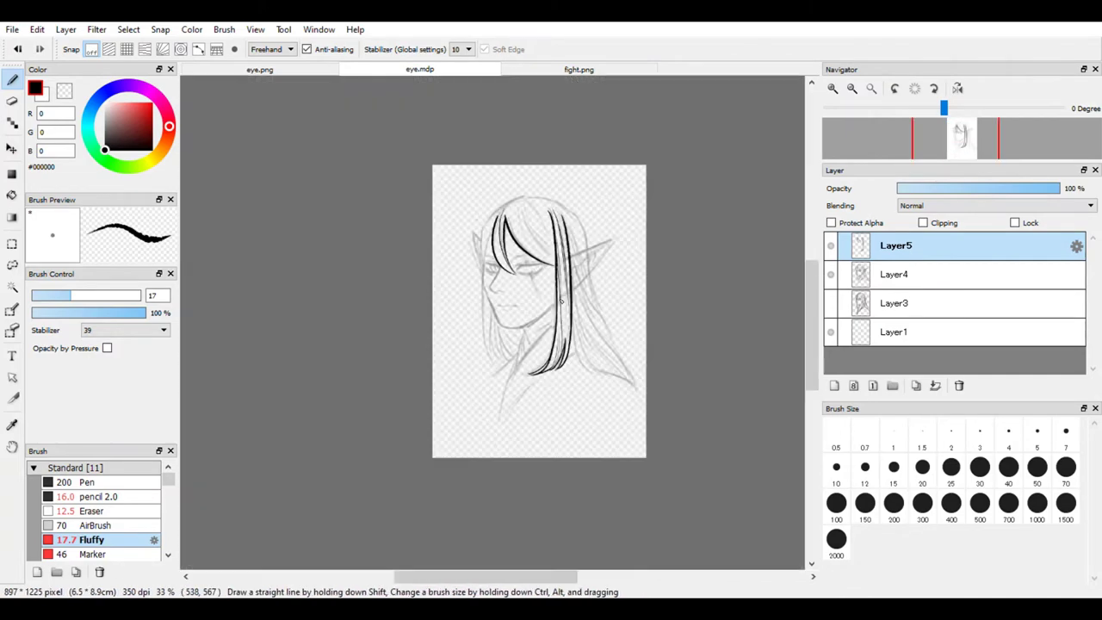
Ink the upper fringe strands sweeping from the crown to the side lock, redoing the first stroke.
scroll(531, 205, "up", 5)
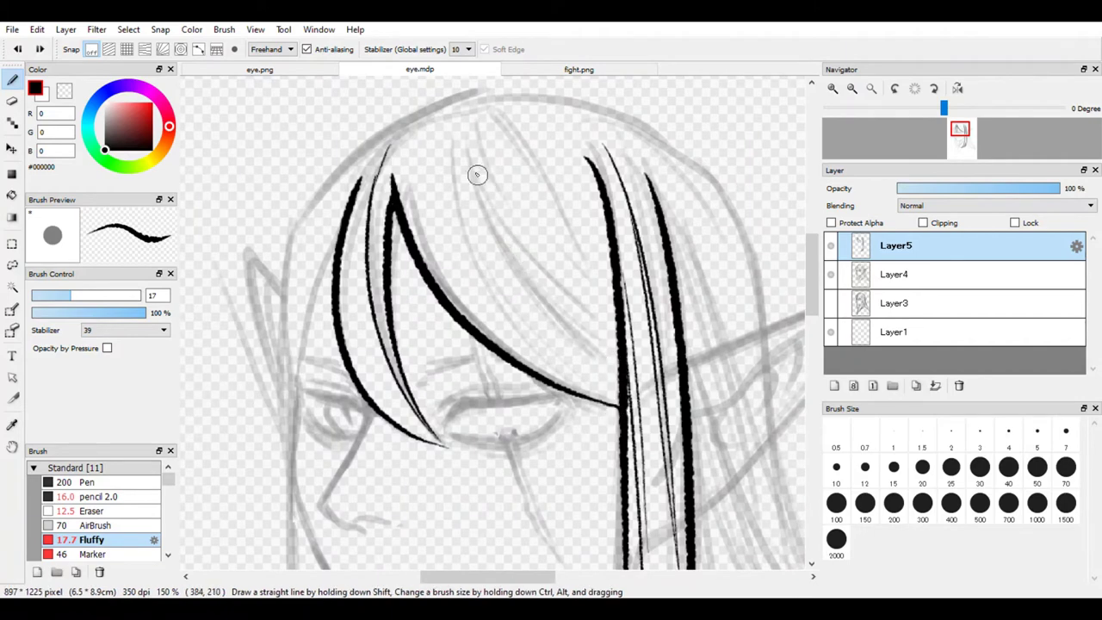
left_click_drag(463, 147, 612, 336)
key("ctrl+Tab")
key("ctrl+shift+Tab")
key("ctrl+z")
mouse_move(474, 145)
left_mouse_down()
mouse_move(517, 234)
mouse_move(618, 325)
left_mouse_up()
left_click_drag(521, 125, 613, 301)
left_click_drag(459, 125, 618, 370)
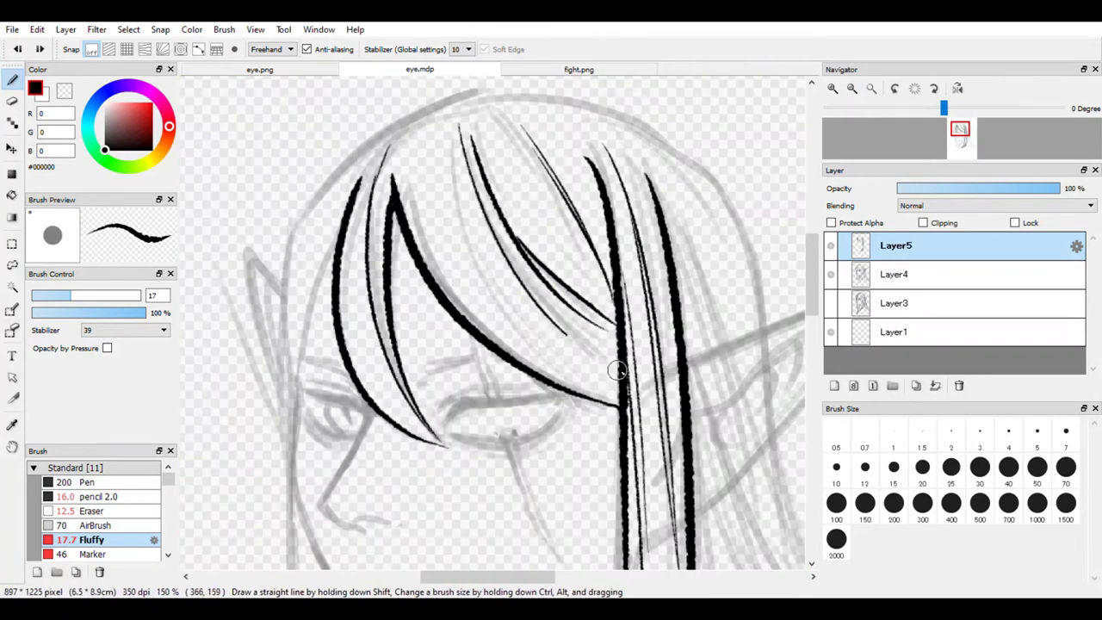
Undo the last fringe strand, ink a long thin one lower down, and add fine lines to the upper fringe.
key("ctrl+z")
left_click_drag(414, 168, 592, 363)
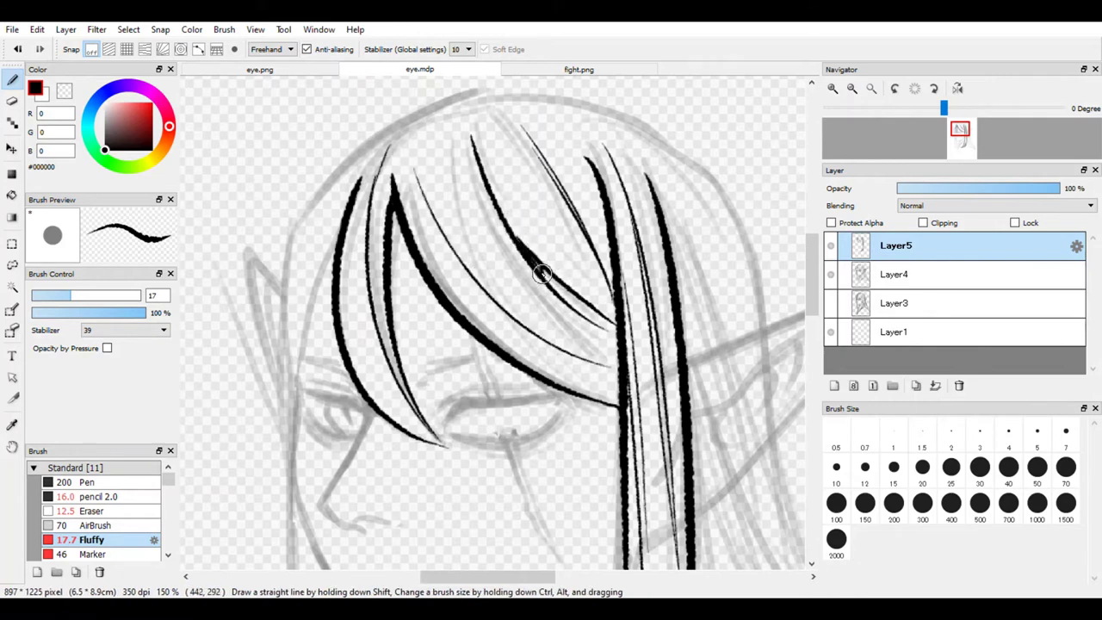
left_click_drag(541, 273, 617, 332)
left_click_drag(535, 130, 623, 300)
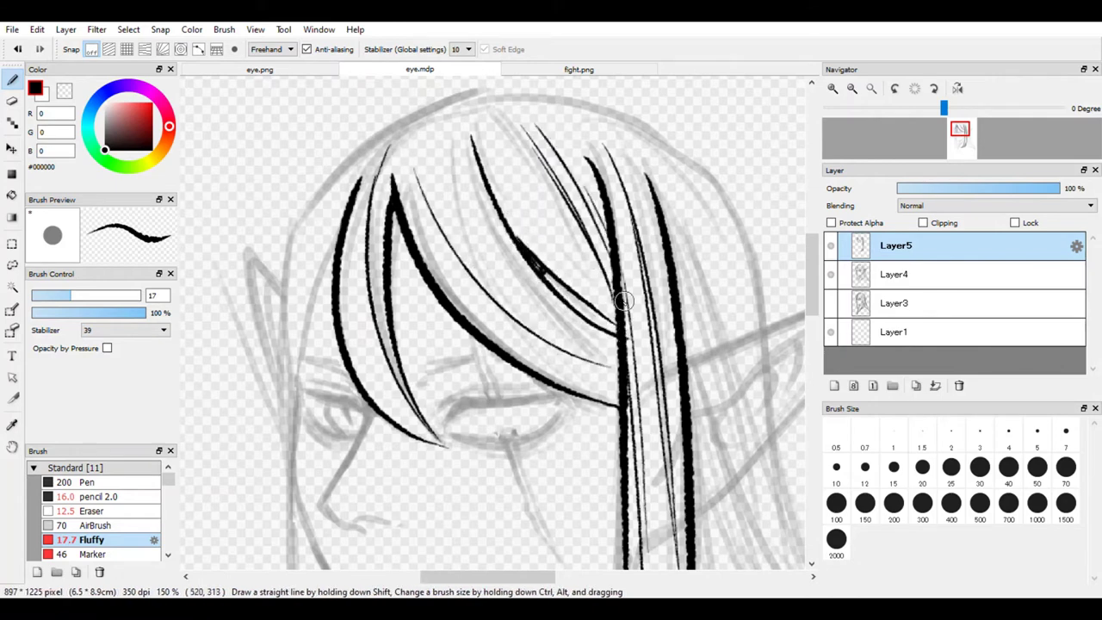
Replace the lower fringe's long thin strand with fine parallel strands curving from near the crown to the side lock.
mouse_move(468, 262)
left_mouse_down()
mouse_move(600, 387)
mouse_move(613, 378)
left_mouse_up()
key("ctrl+z")
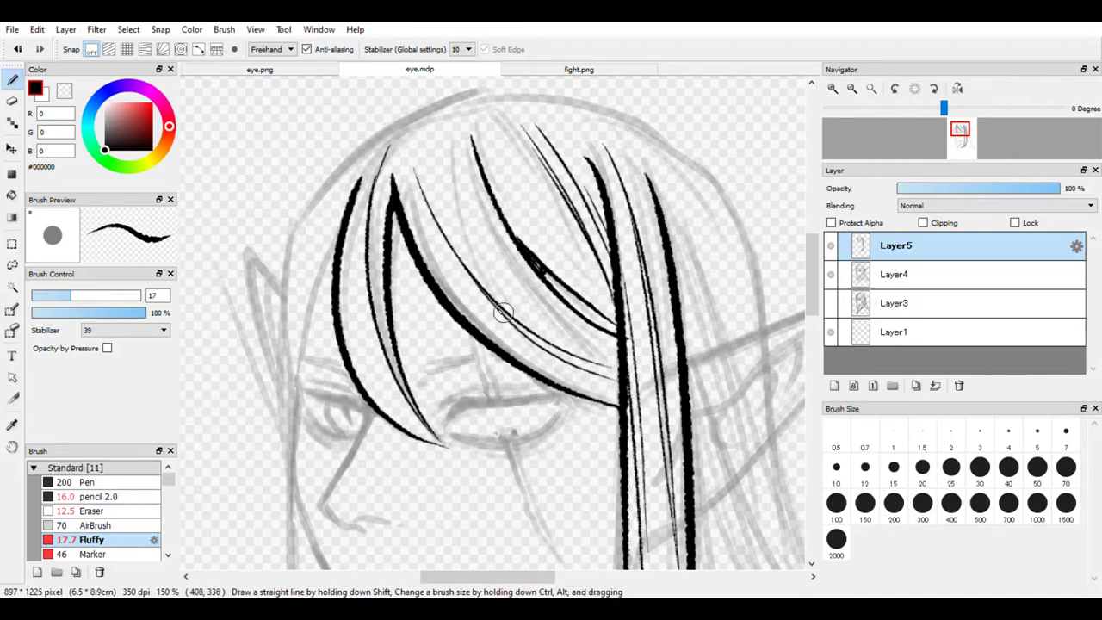
mouse_move(485, 280)
left_mouse_down()
mouse_move(509, 284)
mouse_move(537, 322)
mouse_move(632, 383)
left_mouse_up()
key("e")
key("e")
left_click_drag(466, 150, 630, 379)
left_click_drag(484, 210, 626, 376)
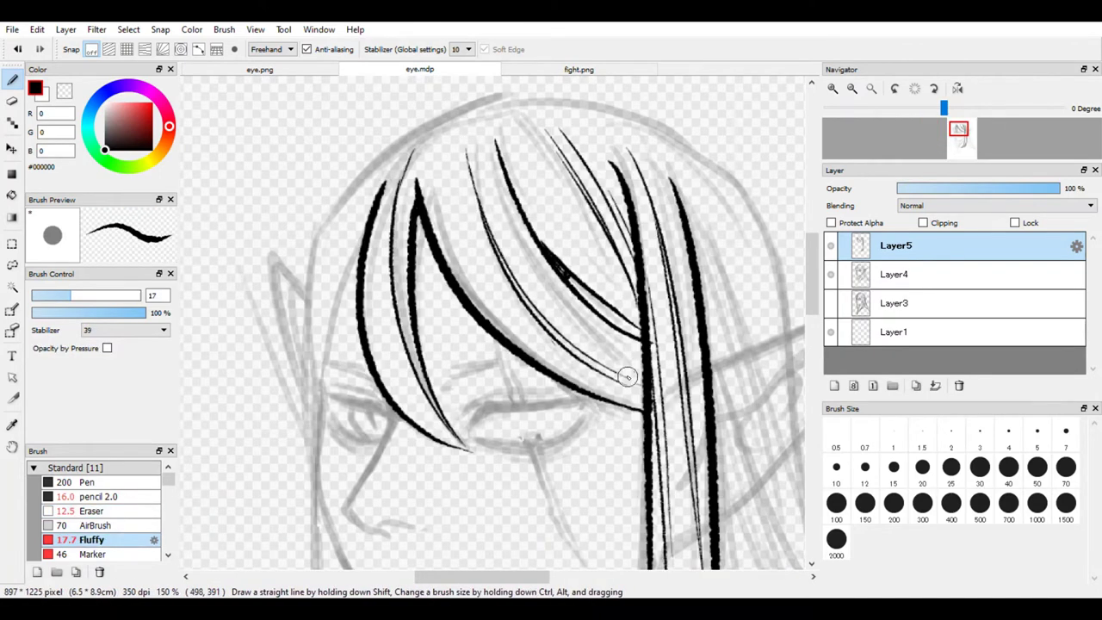
Ink another thin strand at the crown end of the lower fringe's parallel strands.
left_click_drag(460, 138, 484, 251)
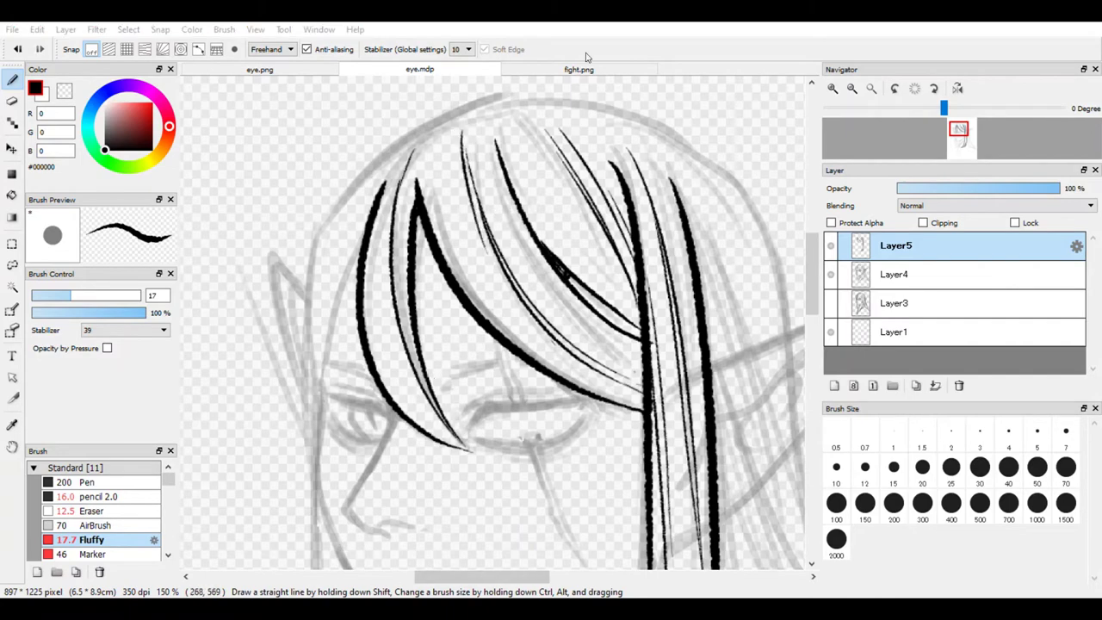
scroll(354, 261, "down", 5)
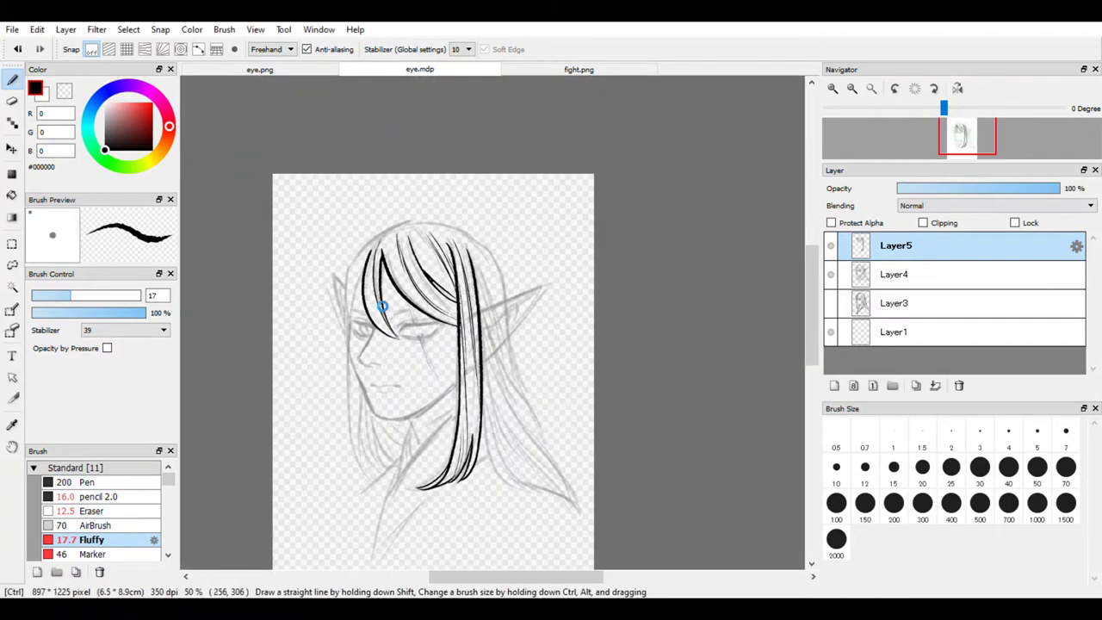
Ink the near pointed ear's outline from behind the side lock to the tip, plus its inner fold, redoing the first edge stroke.
scroll(518, 297, "up", 4)
scroll(750, 239, "up", 3)
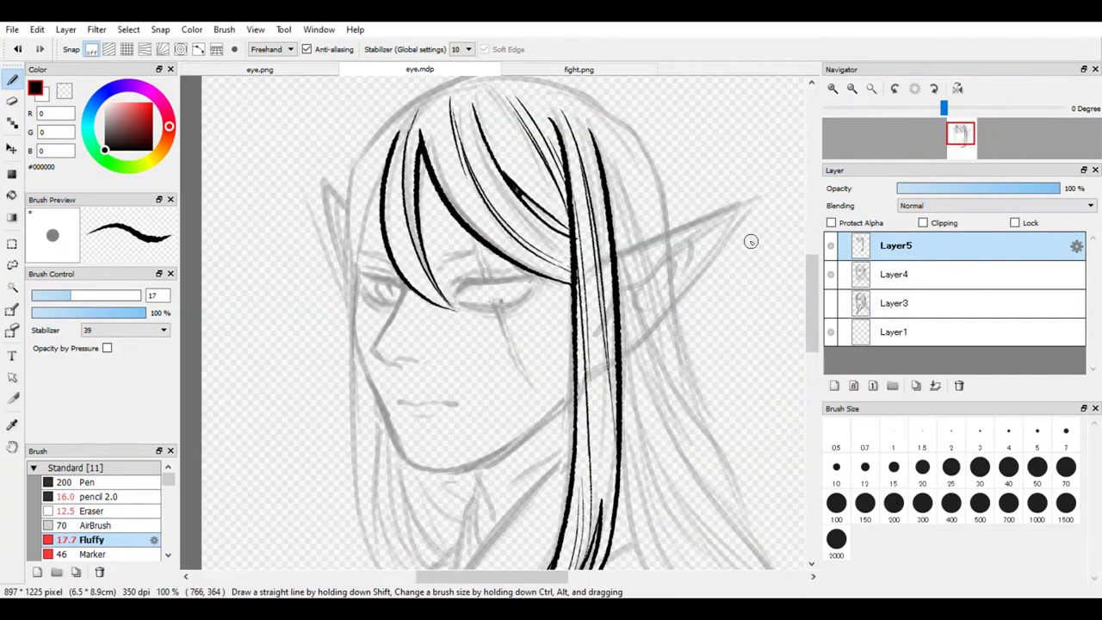
left_click_drag(544, 254, 739, 177)
key("ctrl+z")
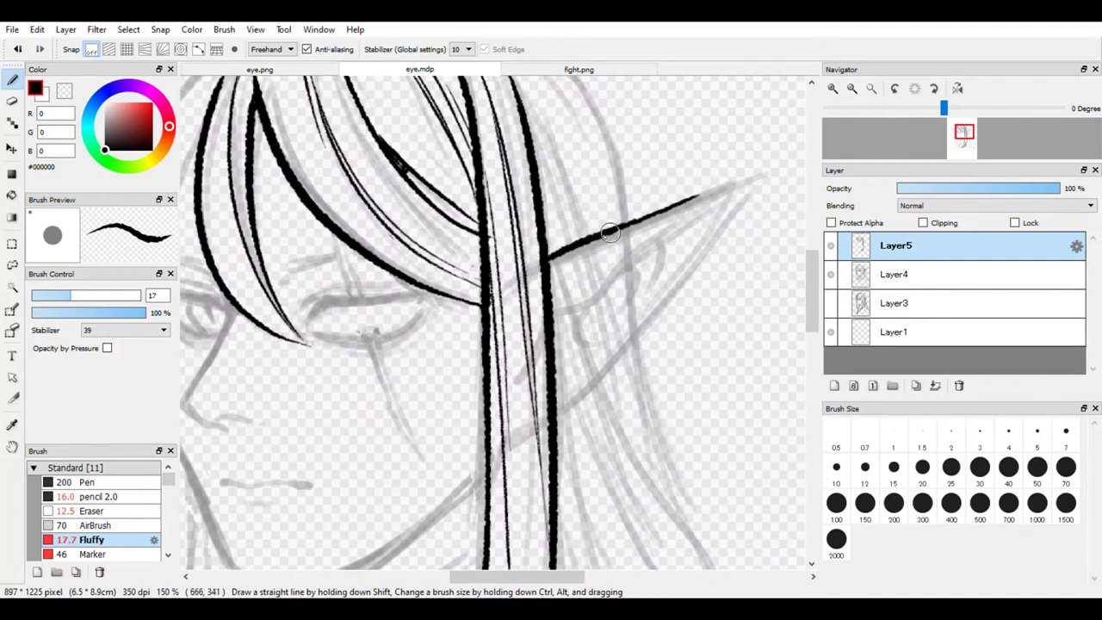
left_click_drag(563, 409, 639, 329)
mouse_move(564, 414)
left_mouse_down()
mouse_move(630, 363)
mouse_move(642, 324)
mouse_move(740, 198)
left_mouse_up()
left_click_drag(558, 330, 674, 229)
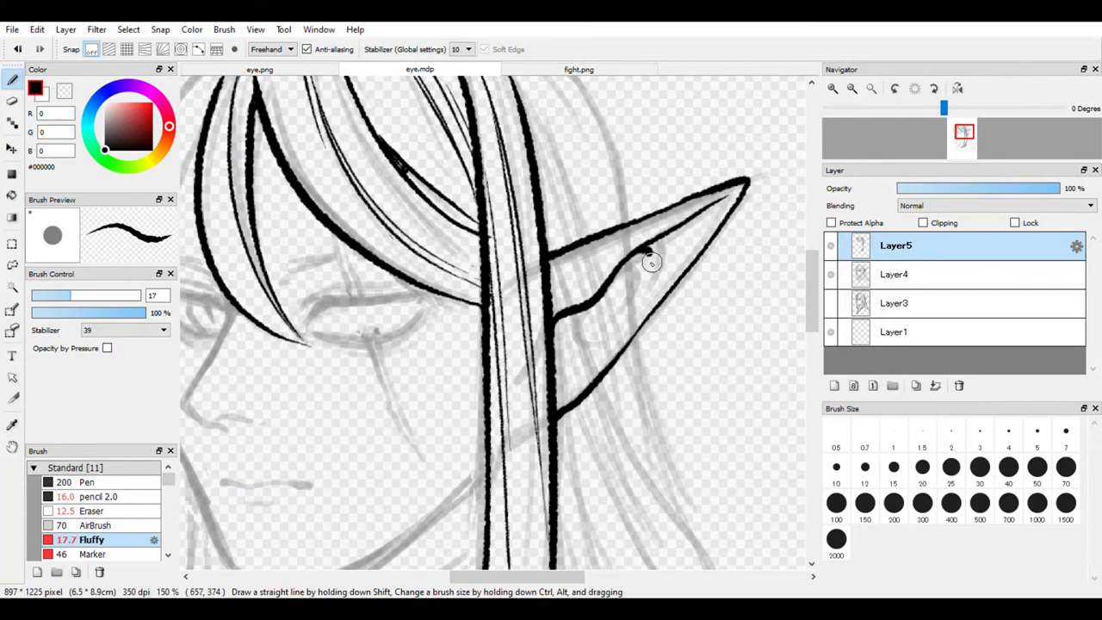
Ink the nose from the inner eye down to its tip and nostril with the Fluffy brush at size 15, retrying strokes.
scroll(394, 382, "down", 3)
scroll(438, 266, "up", 3)
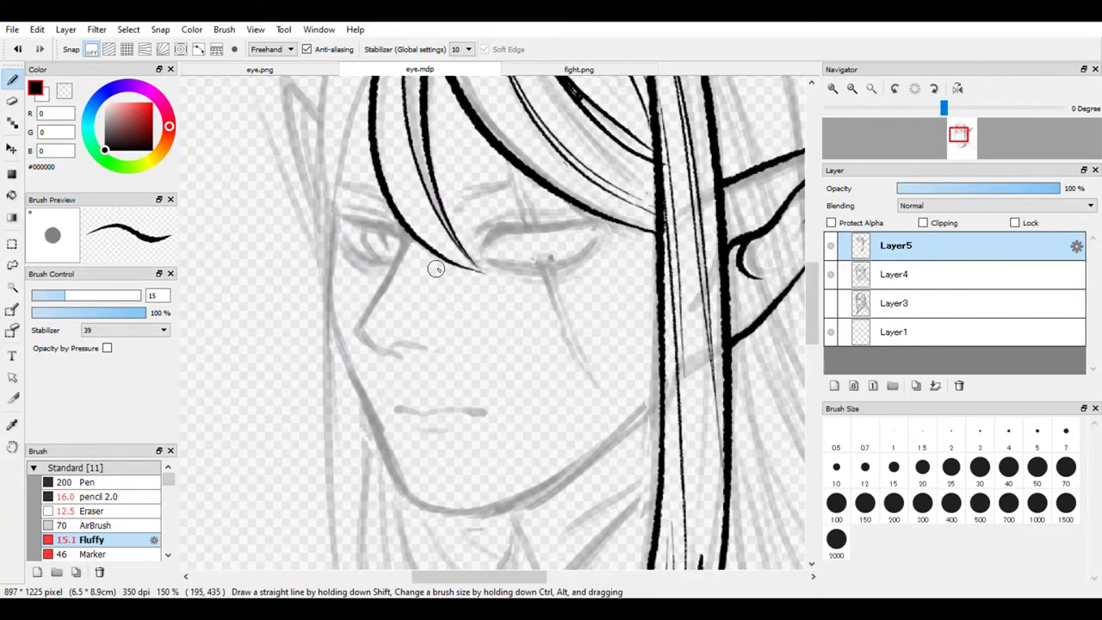
left_click_drag(404, 222, 368, 312)
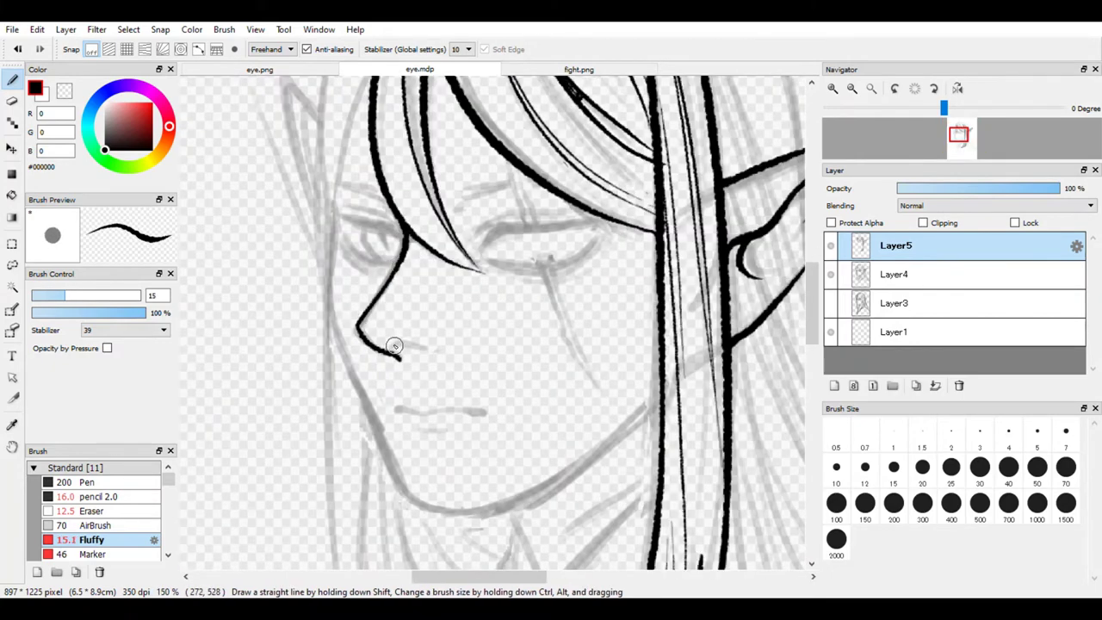
key("ctrl+z")
mouse_move(391, 344)
left_mouse_down()
mouse_move(424, 346)
mouse_move(413, 346)
left_mouse_up()
key("ctrl+z")
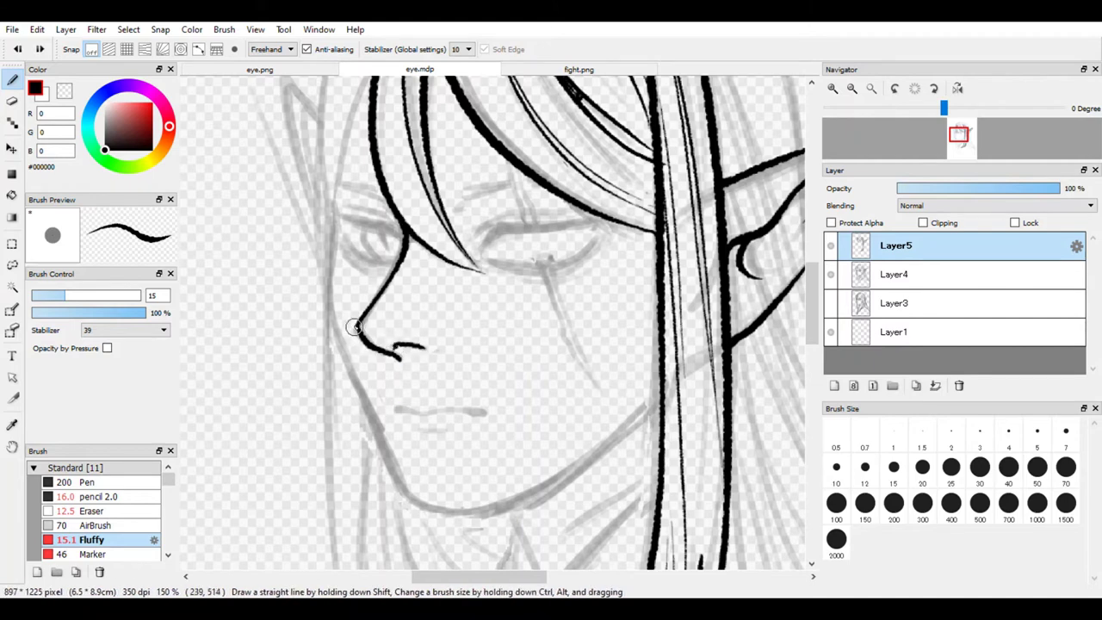
key("ctrl+z")
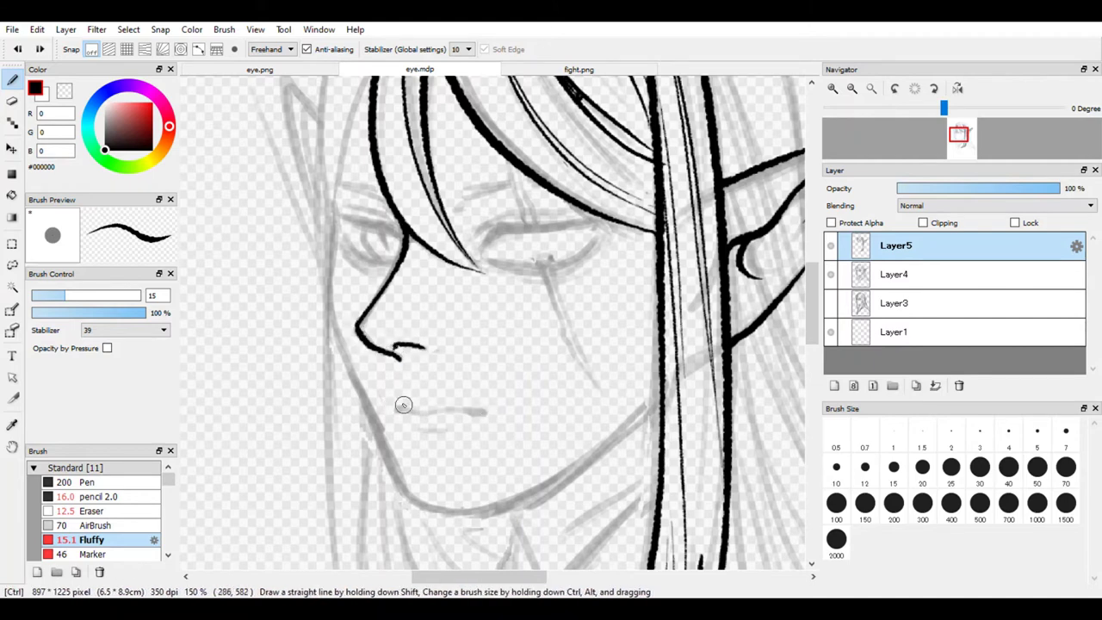
Try inking the mouth as a thin line with a short lower-lip mark beneath it.
left_click_drag(385, 403, 469, 404)
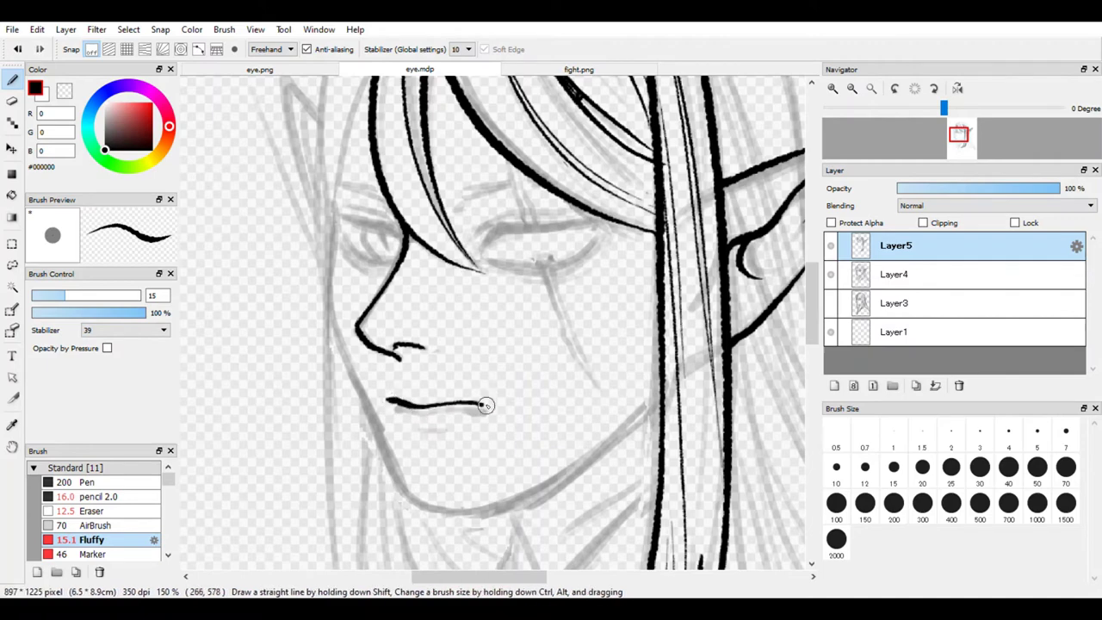
key("ctrl+z")
left_click_drag(385, 400, 437, 405)
scroll(487, 320, "down", 4)
scroll(443, 302, "up", 2)
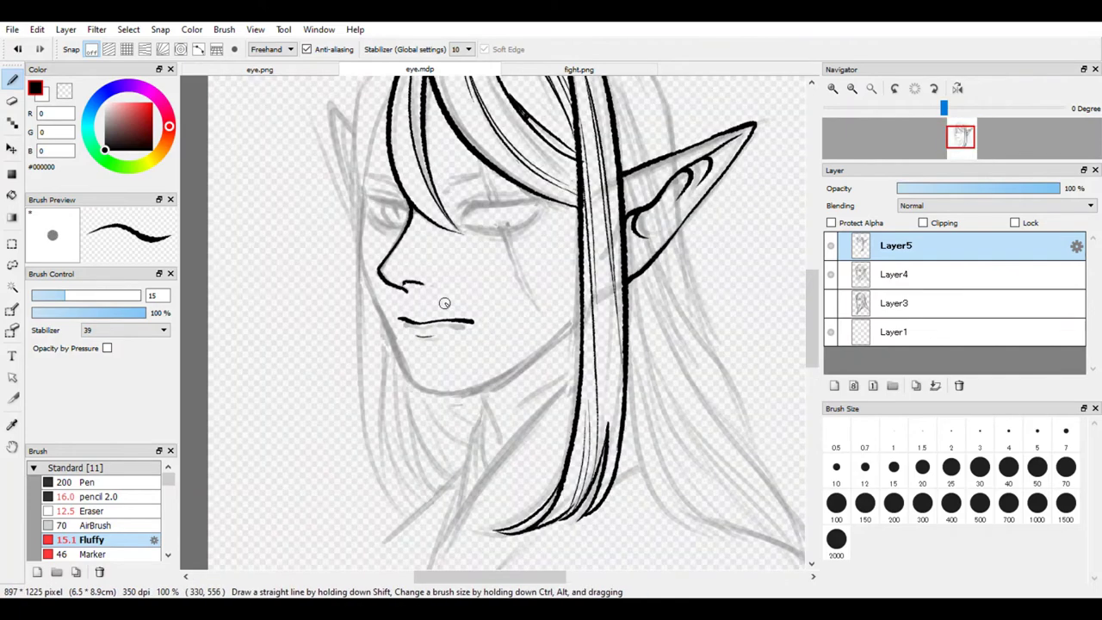
Remove the first mouth strokes and re-ink the mouth along the sketch, with a short lower-lip line beneath.
key("m")
left_click_drag(425, 308, 491, 345)
key("ctrl+t")
key("Return")
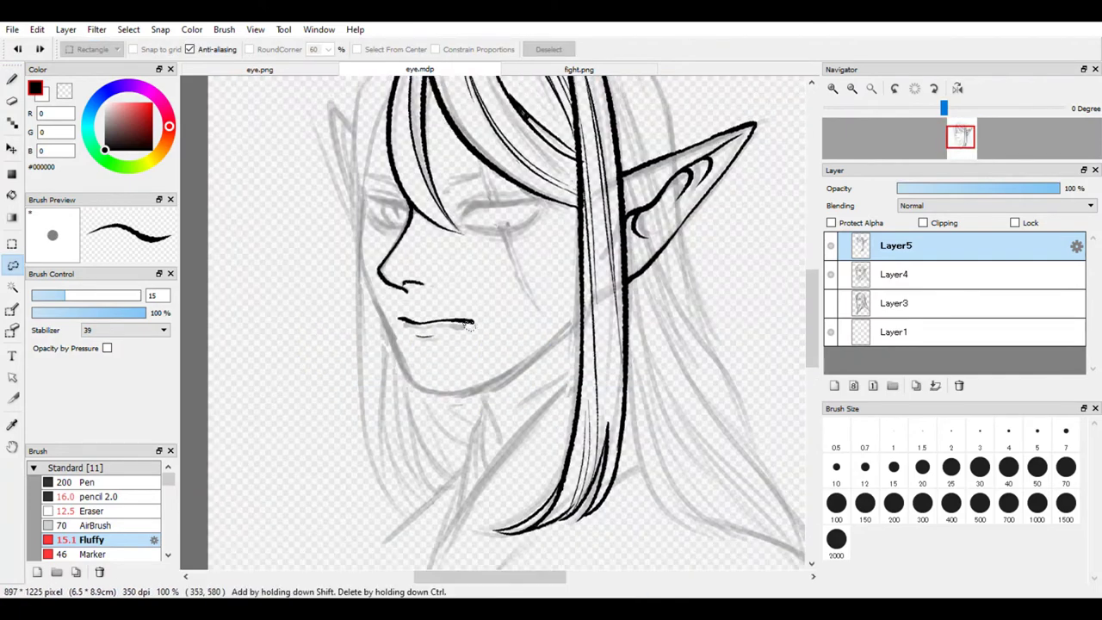
key("ctrl+d")
key("e")
scroll(438, 320, "up", 3)
key("e")
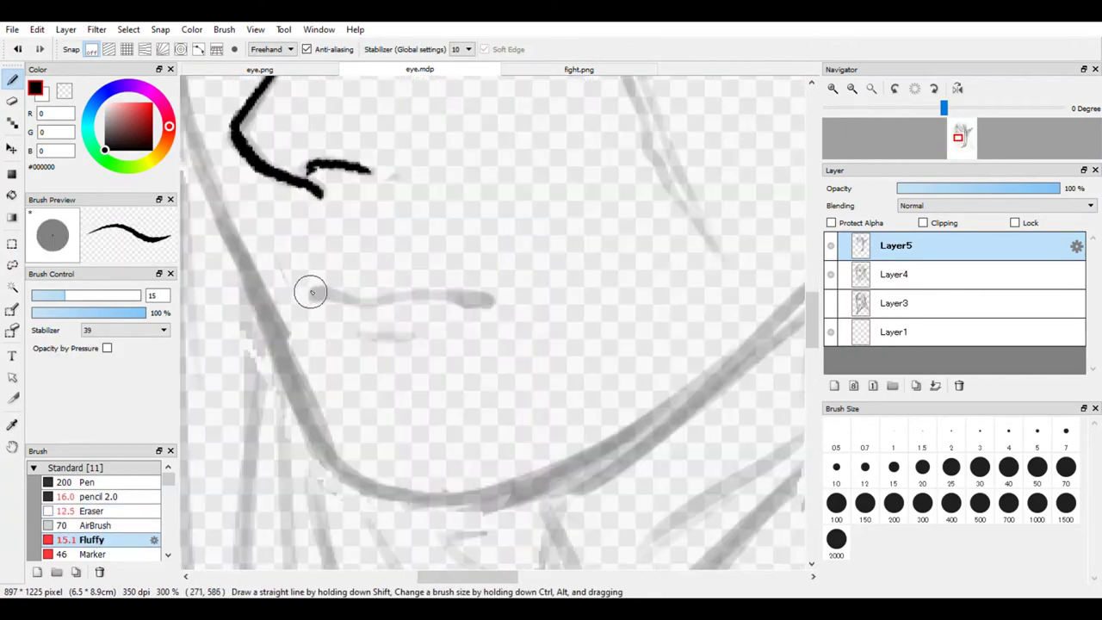
left_click_drag(308, 293, 512, 298)
scroll(386, 337, "down", 3)
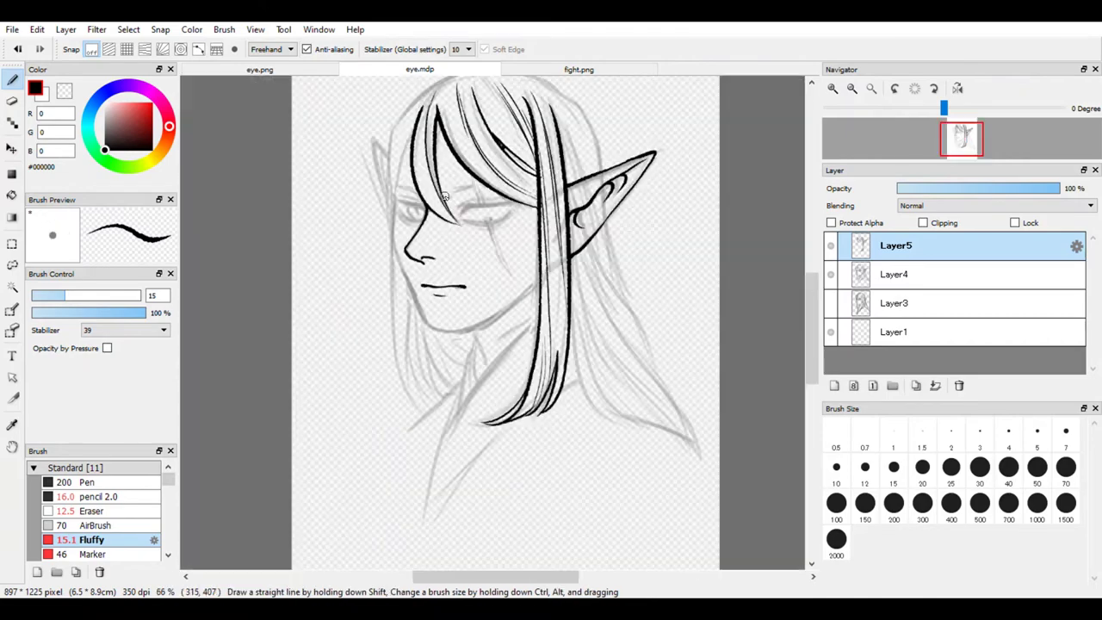
Ink the scarred eye's eyebrow with the stabilizer at 14, redoing the first stroke, and start the inner end of its upper lid.
scroll(485, 242, "up", 3)
left_click_drag(379, 162, 490, 140)
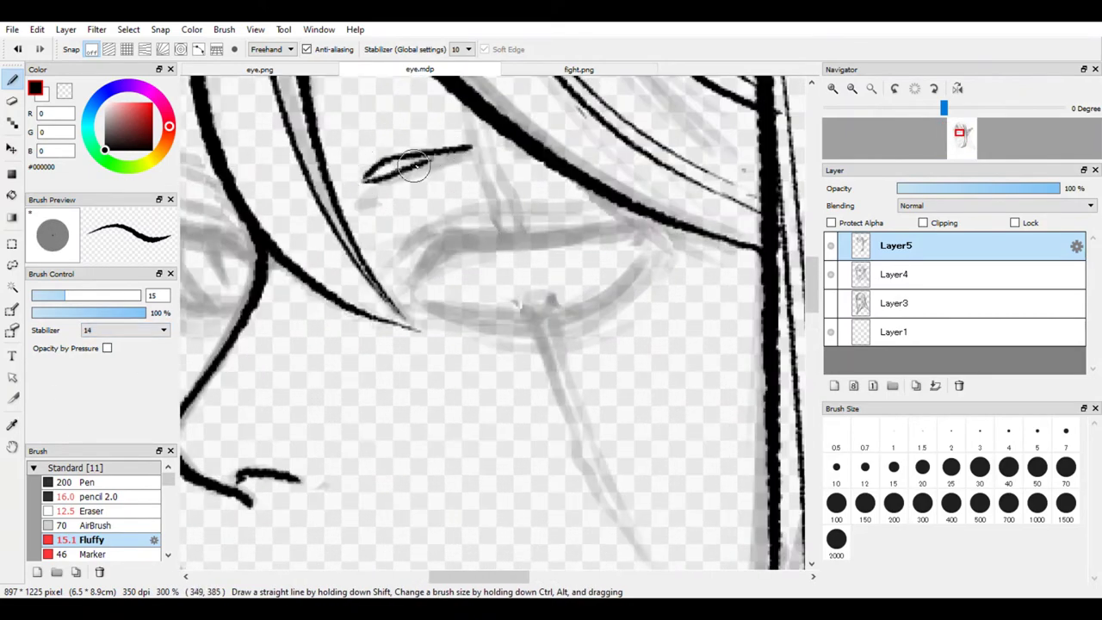
key("ctrl+z")
left_click_drag(366, 179, 515, 146)
mouse_move(426, 263)
left_mouse_down()
mouse_move(442, 239)
mouse_move(461, 241)
left_mouse_up()
Ink the scar as two narrow outlined sections, across the eyebrow to the upper lid and from the lower lid down the cheek.
left_click(498, 244)
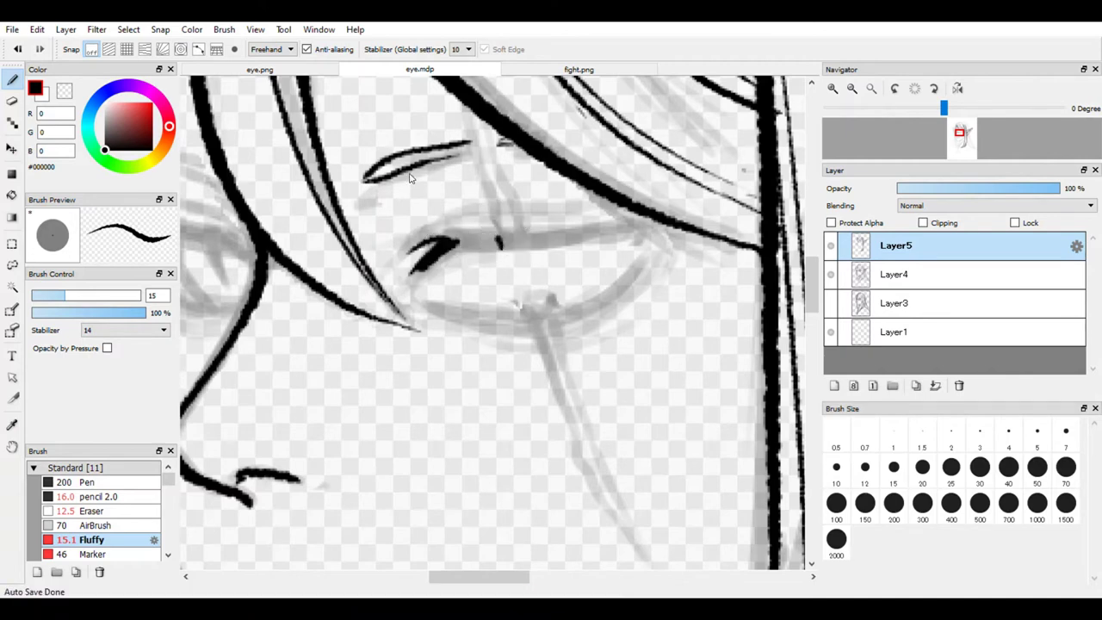
left_click_drag(480, 116, 496, 243)
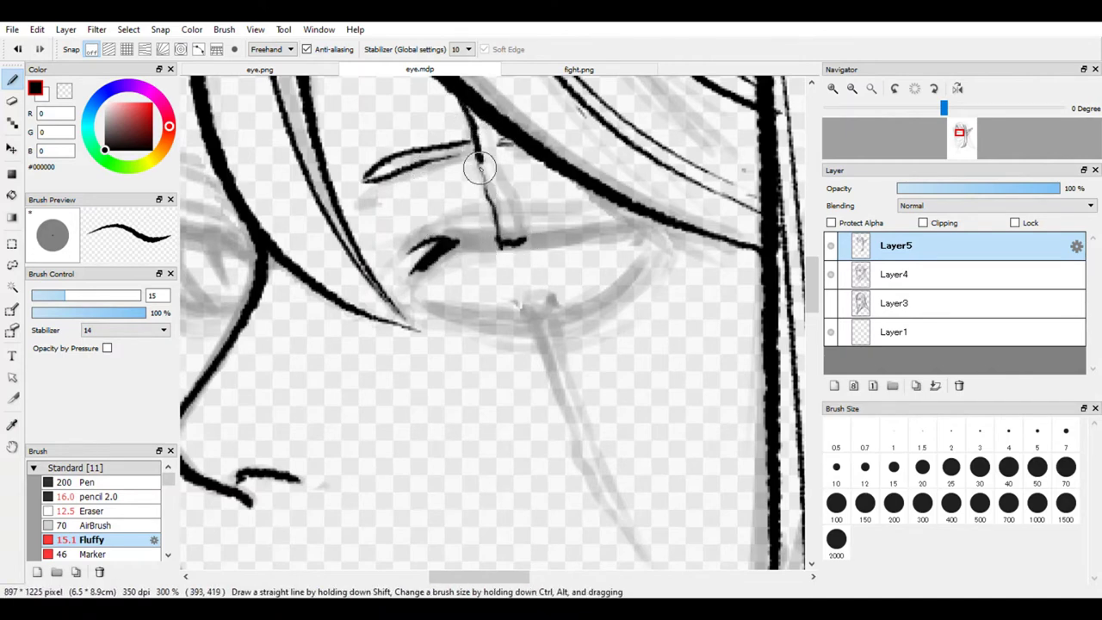
left_click_drag(501, 134, 523, 231)
scroll(537, 325, "down", 2)
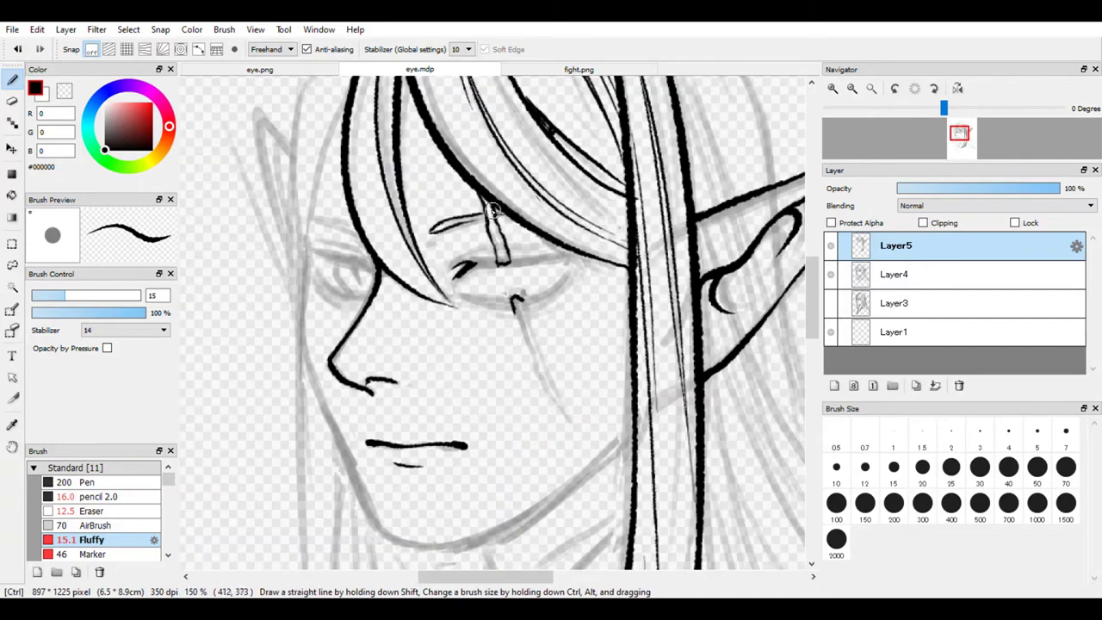
key("ctrl+z")
key("ctrl+z")
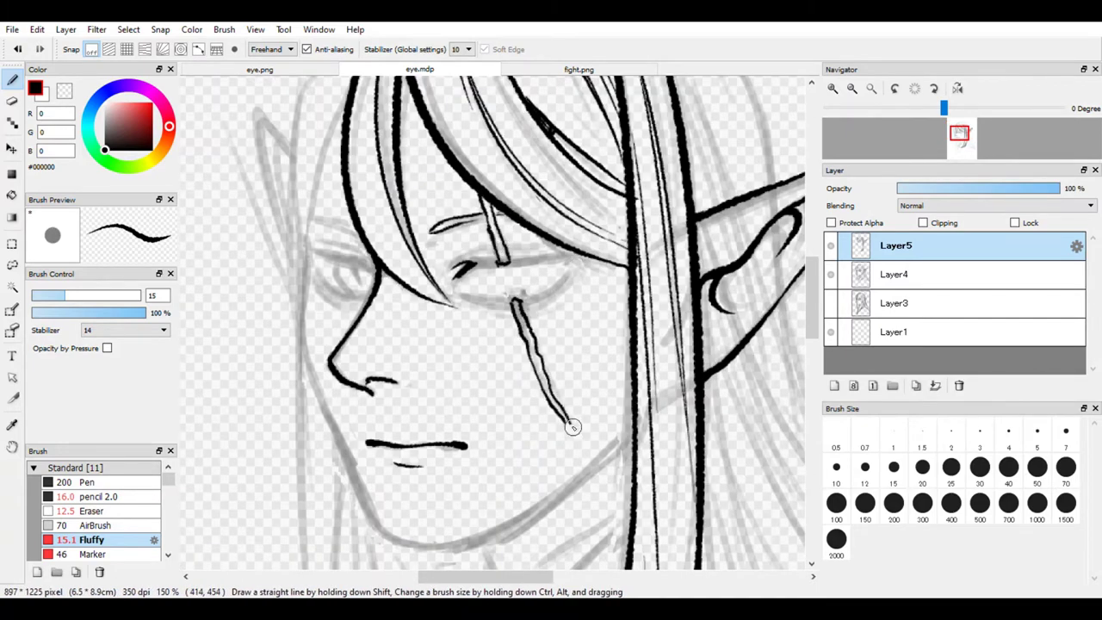
key("ctrl+z")
mouse_move(514, 299)
left_mouse_down()
mouse_move(569, 424)
mouse_move(535, 334)
mouse_move(561, 408)
left_mouse_up()
key("ctrl+z")
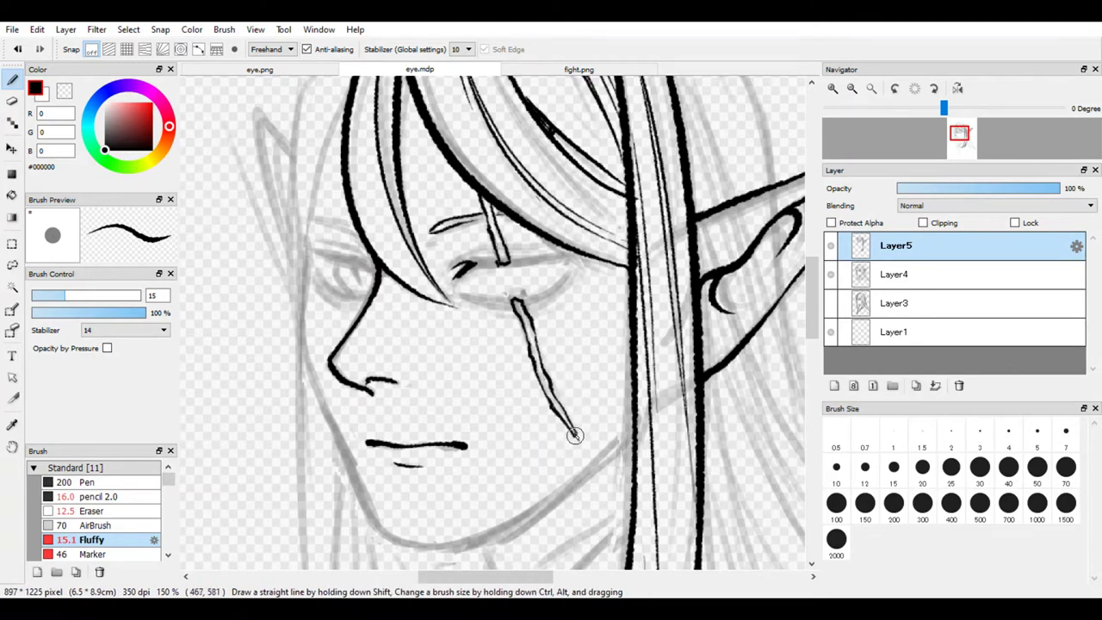
Ink the scarred eye's thick upper lid, lid crease and lower lid, with fine lash lines curving around the outer corner.
scroll(518, 328, "up", 3)
mouse_move(504, 299)
left_mouse_down()
mouse_move(433, 300)
mouse_move(507, 296)
mouse_move(499, 312)
mouse_move(647, 284)
left_mouse_up()
left_click_drag(551, 301, 689, 277)
left_click_drag(404, 280, 640, 265)
mouse_move(398, 368)
left_mouse_down()
mouse_move(548, 362)
mouse_move(699, 324)
left_mouse_up()
left_click_drag(715, 281, 635, 295)
mouse_move(718, 333)
left_mouse_down()
mouse_move(591, 382)
mouse_move(593, 419)
mouse_move(750, 332)
mouse_move(592, 435)
left_mouse_up()
key("ctrl+0")
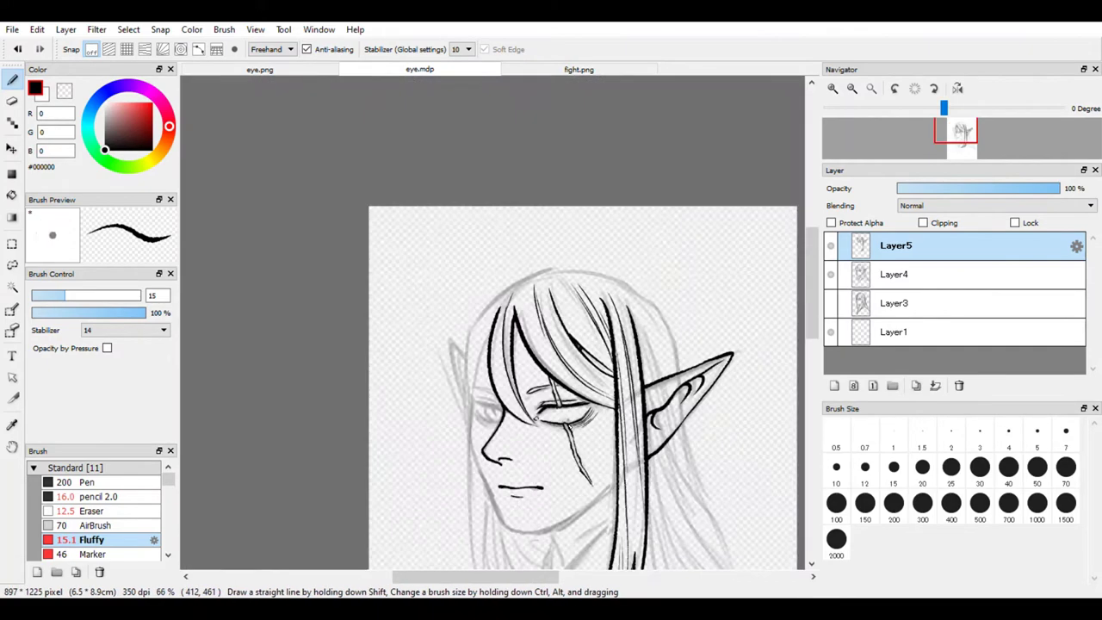
Add fine crease lines running from the scarred eye's inner corner down the cheek and beneath its lower lid.
left_click(541, 71)
left_click(419, 69)
left_click_drag(409, 394, 498, 498)
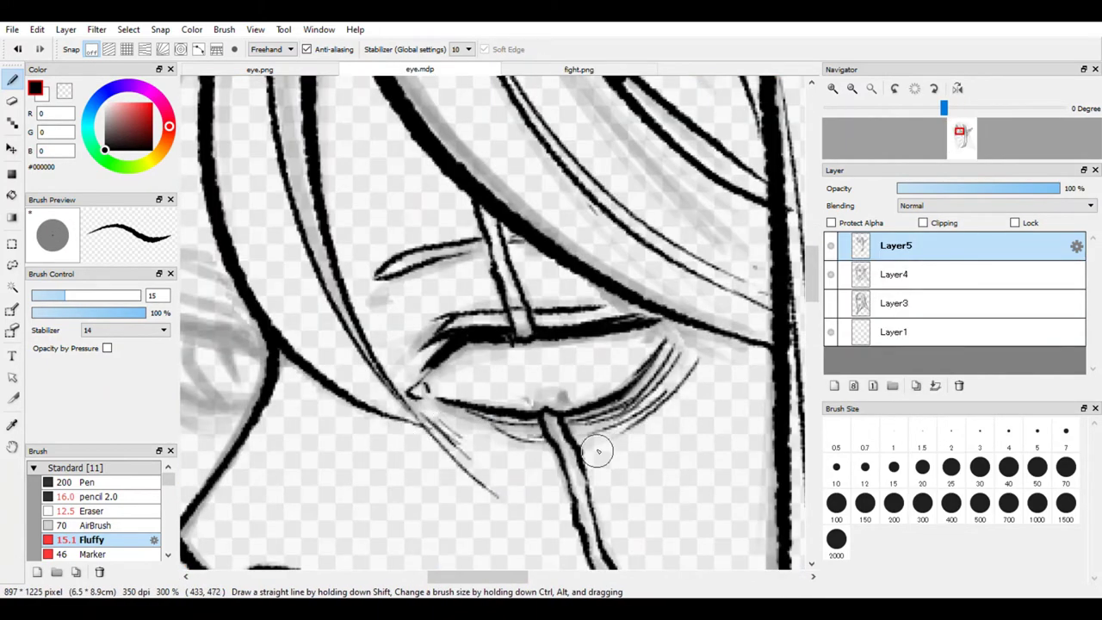
left_click_drag(541, 439, 581, 425)
left_click_drag(495, 429, 633, 440)
key("ctrl+minus")
Ink the open eye's upper lid, crease and lower lash lines, and draw its iris edge and dark pupil.
mouse_move(407, 279)
left_mouse_down()
mouse_move(518, 323)
mouse_move(500, 306)
mouse_move(425, 291)
mouse_move(480, 278)
left_mouse_up()
mouse_move(401, 316)
left_mouse_down()
mouse_move(517, 383)
mouse_move(431, 362)
mouse_move(392, 323)
mouse_move(486, 383)
left_mouse_up()
key("ctrl+z")
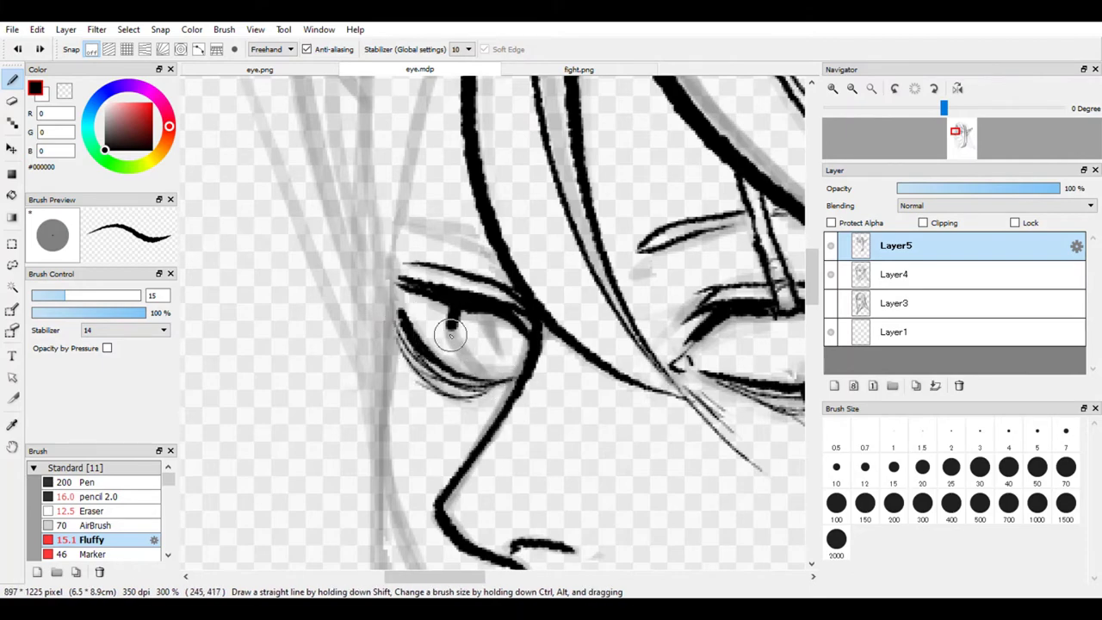
mouse_move(448, 315)
left_mouse_down()
mouse_move(460, 353)
mouse_move(498, 353)
left_mouse_up()
scroll(508, 299, "up", 1)
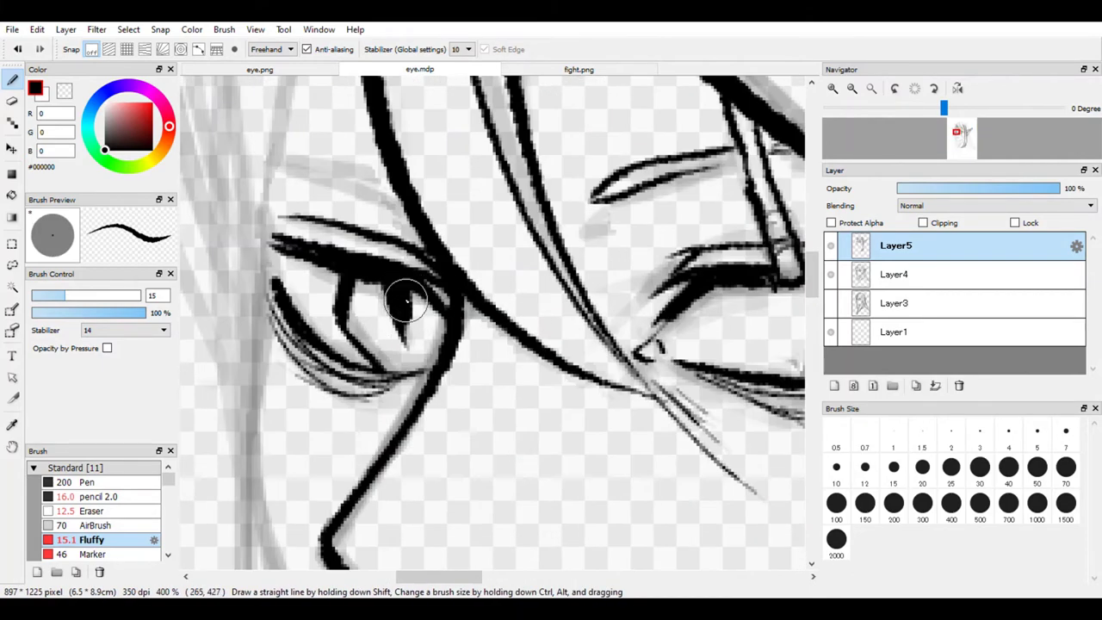
scroll(401, 293, "down", 1)
Ink the eyebrow above the open eye and try retouching the scarred eye's brow.
left_click_drag(388, 284, 332, 275)
mouse_move(555, 309)
left_mouse_down()
mouse_move(601, 277)
mouse_move(663, 272)
left_mouse_up()
key("ctrl+z")
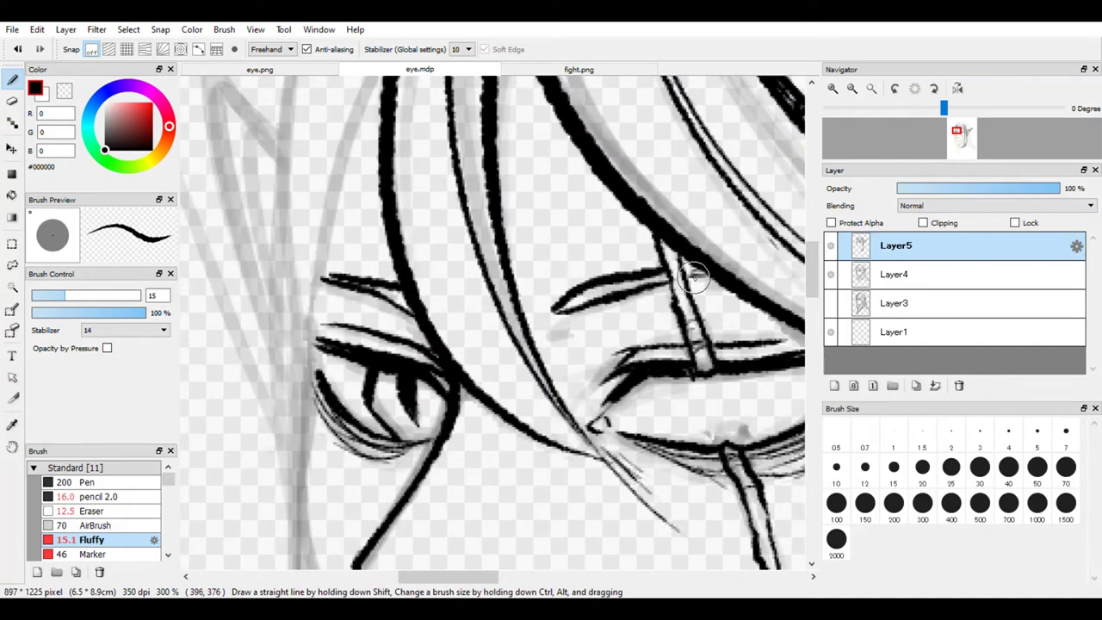
Check the whole line art with the Layer4 sketch hidden briefly, and show the sketch again.
key("ctrl+0")
scroll(474, 254, "up", 6)
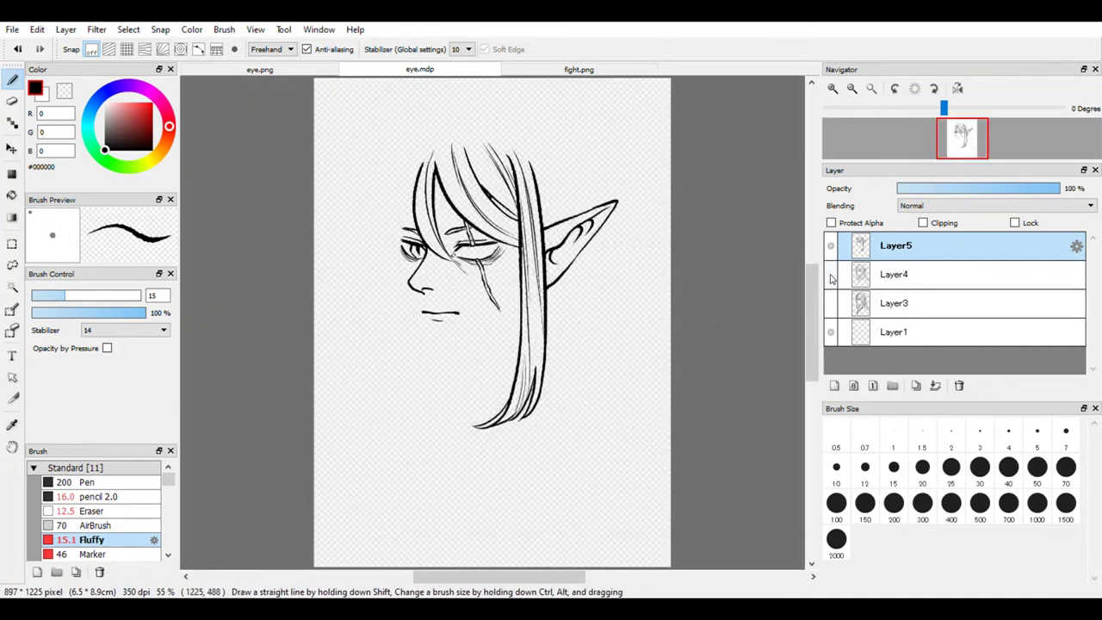
key("e")
key("e")
left_click_drag(368, 243, 392, 280)
scroll(379, 275, "down", 5)
Flip the canvas horizontally and ink the forehead contour from the fringe to the open eye at size 17 with stabilizer 36.
key("h")
scroll(502, 246, "up", 4)
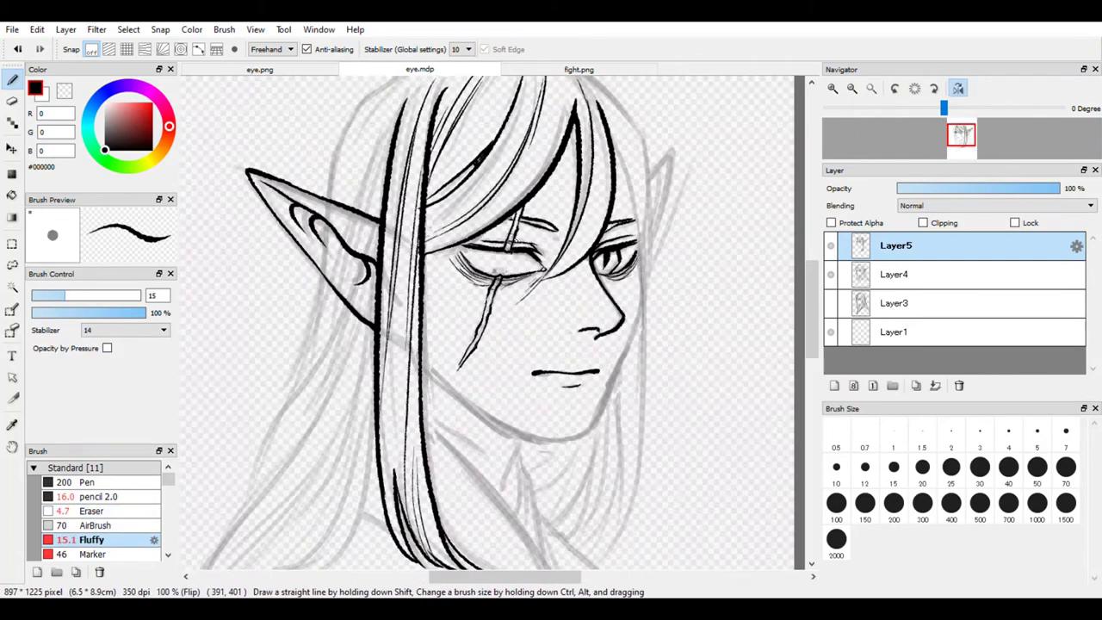
scroll(696, 241, "down", 4)
scroll(680, 284, "up", 3)
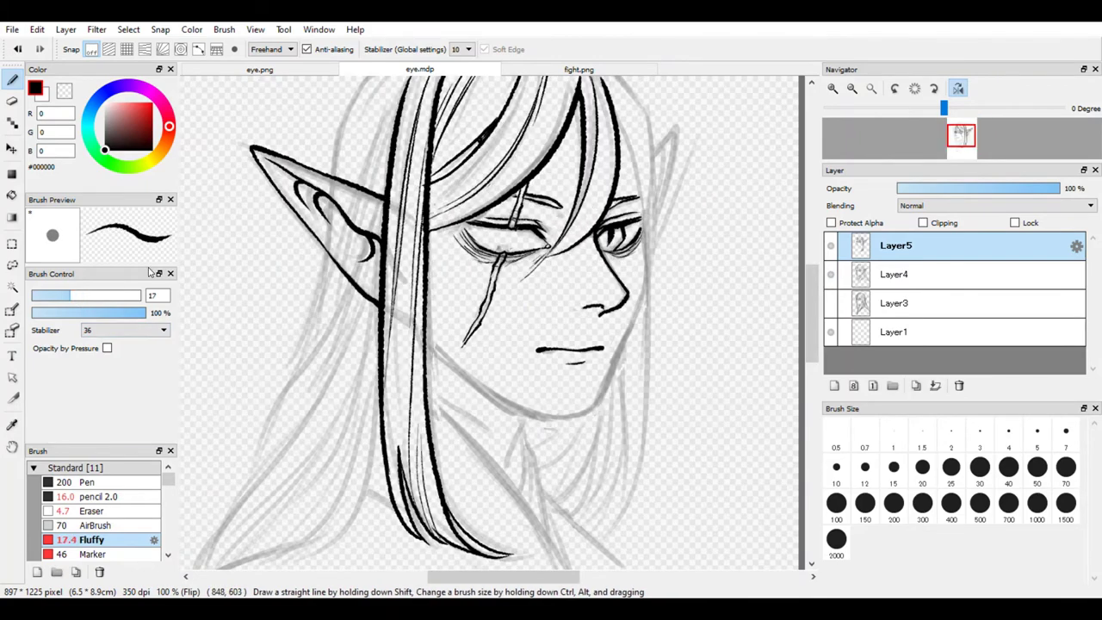
left_click_drag(674, 310, 673, 385)
left_click_drag(605, 172, 638, 251)
key("ctrl+z")
left_click_drag(642, 302, 632, 186)
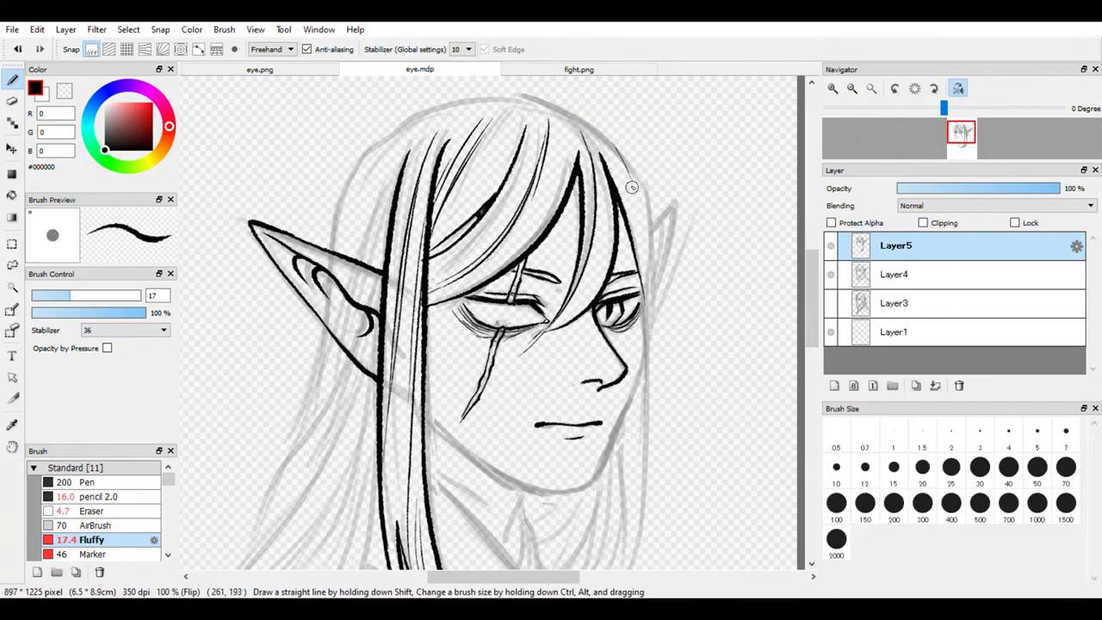
Try the cheek contour from the open eye toward the chin, undo it, and flip the canvas back.
scroll(657, 401, "up", 1)
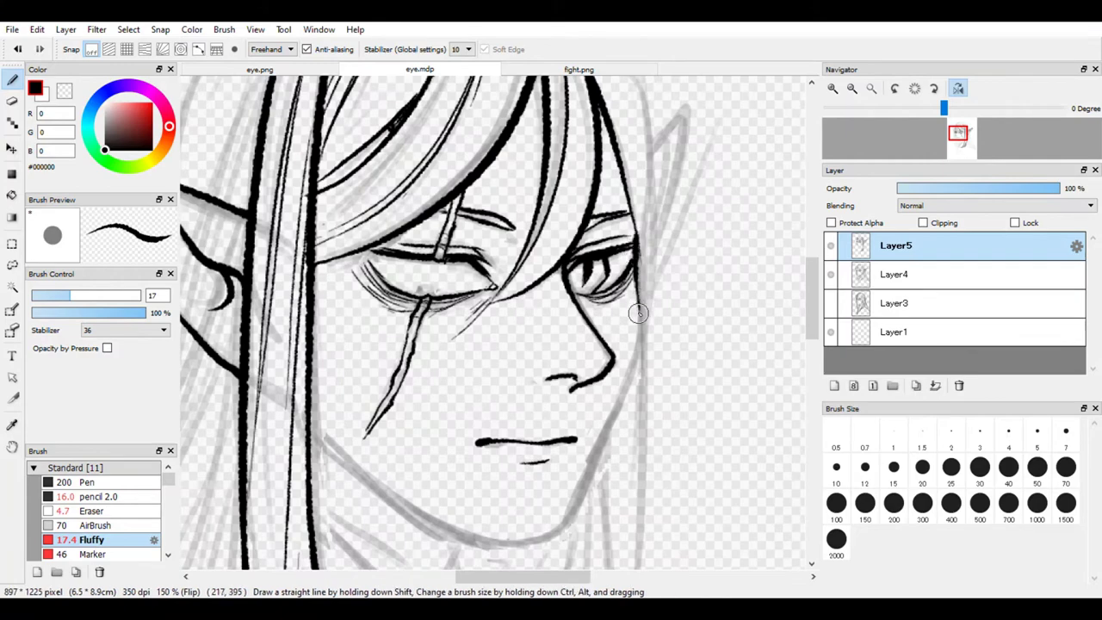
mouse_move(634, 310)
left_mouse_down()
mouse_move(640, 344)
mouse_move(561, 529)
left_mouse_up()
key("ctrl+z")
key("h")
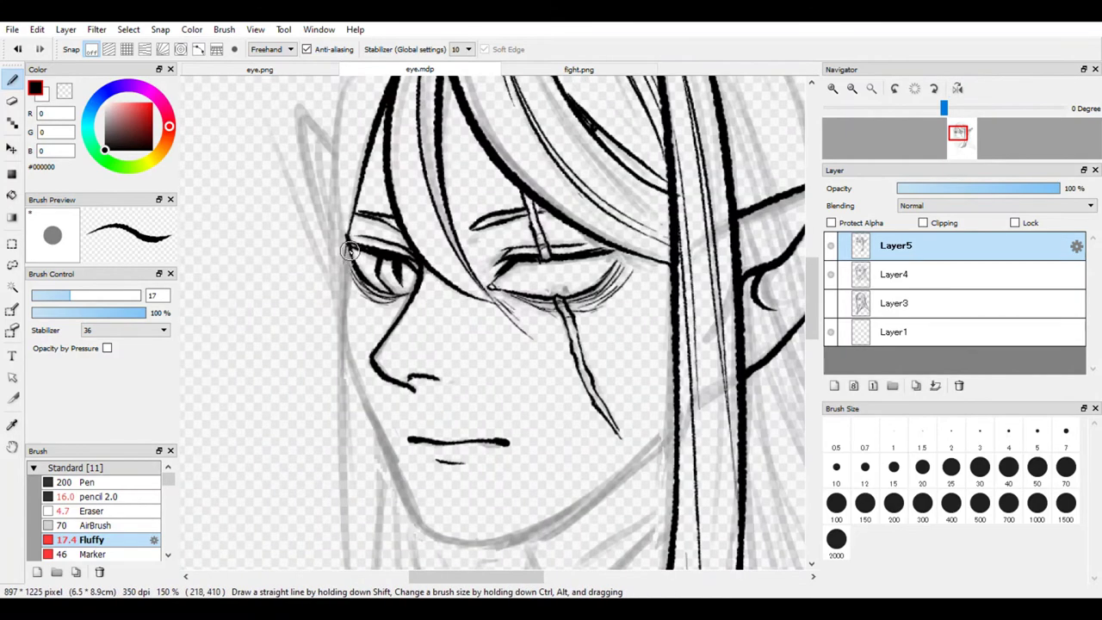
mouse_move(349, 251)
left_mouse_down()
mouse_move(351, 382)
mouse_move(349, 336)
left_mouse_up()
key("ctrl+z")
key("ctrl+z")
left_click_drag(344, 288, 384, 439)
key("ctrl+z")
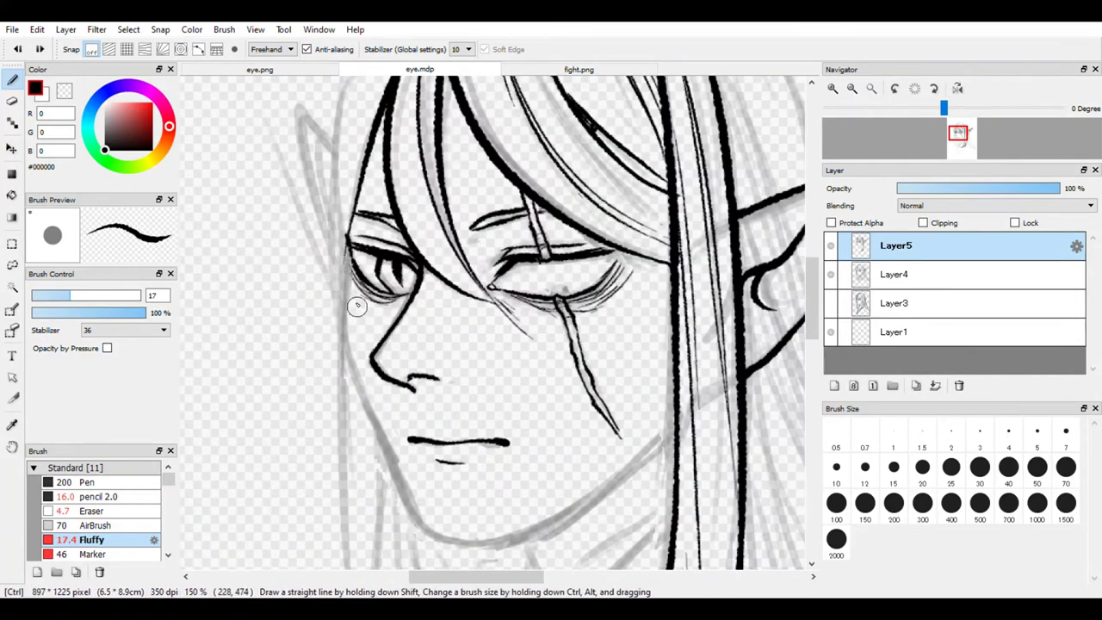
left_click_drag(346, 264, 385, 441)
key("ctrl+z")
Ink the face contour from the open eye down the cheek to the chin and along the jaw toward the side lock.
mouse_move(347, 249)
left_mouse_down()
mouse_move(364, 408)
mouse_move(428, 537)
left_mouse_up()
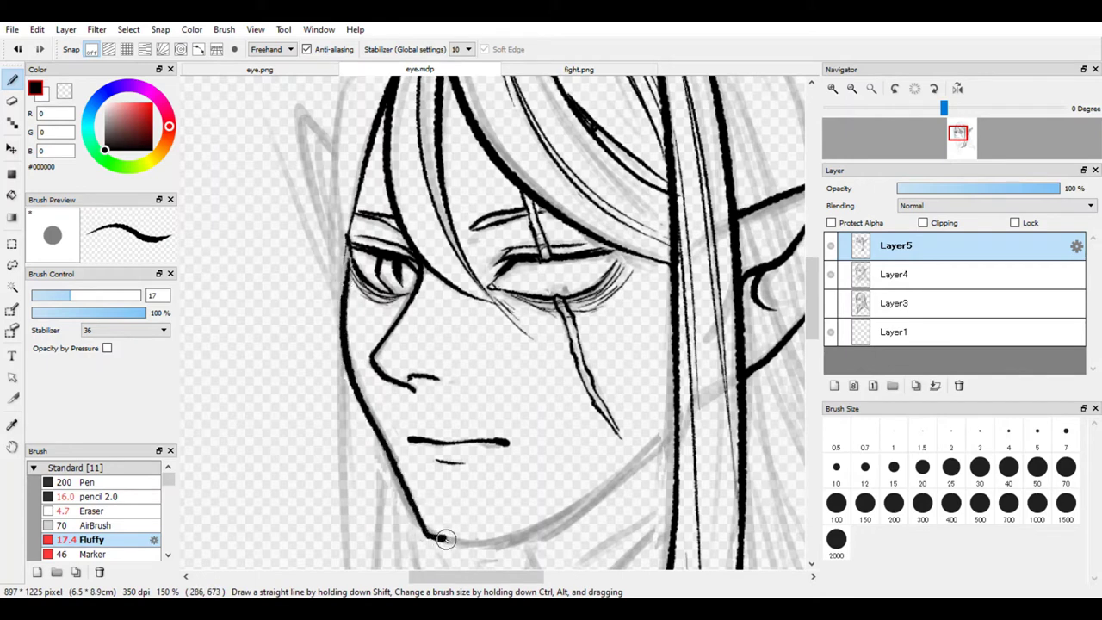
left_click_drag(559, 509, 634, 456)
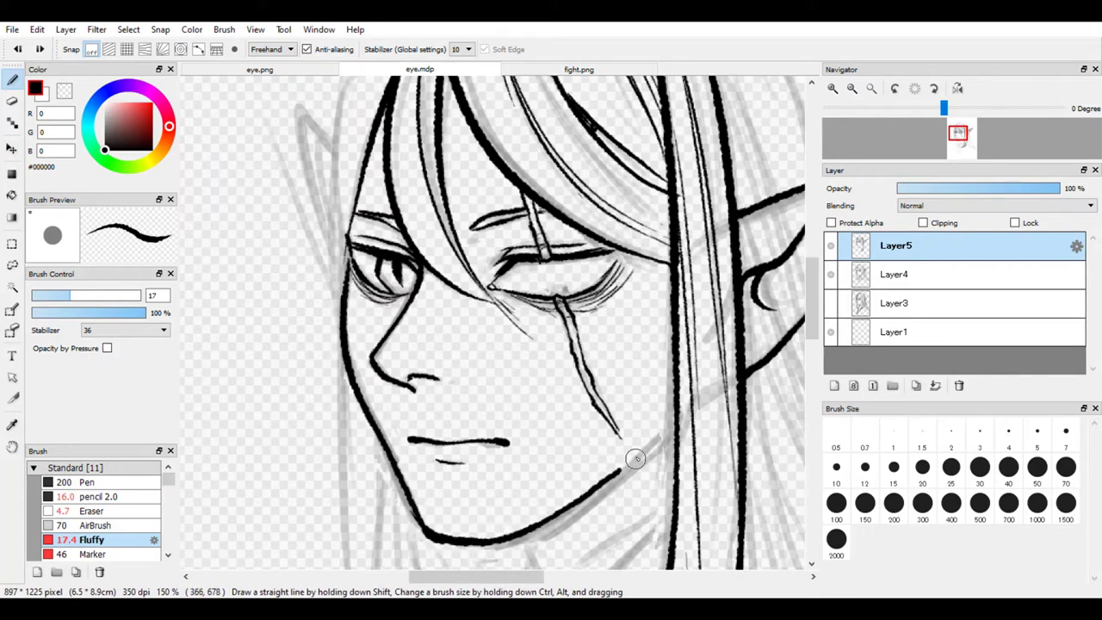
key("ctrl+z")
mouse_move(565, 512)
left_mouse_down()
mouse_move(660, 437)
mouse_move(537, 524)
left_mouse_up()
key("ctrl+z")
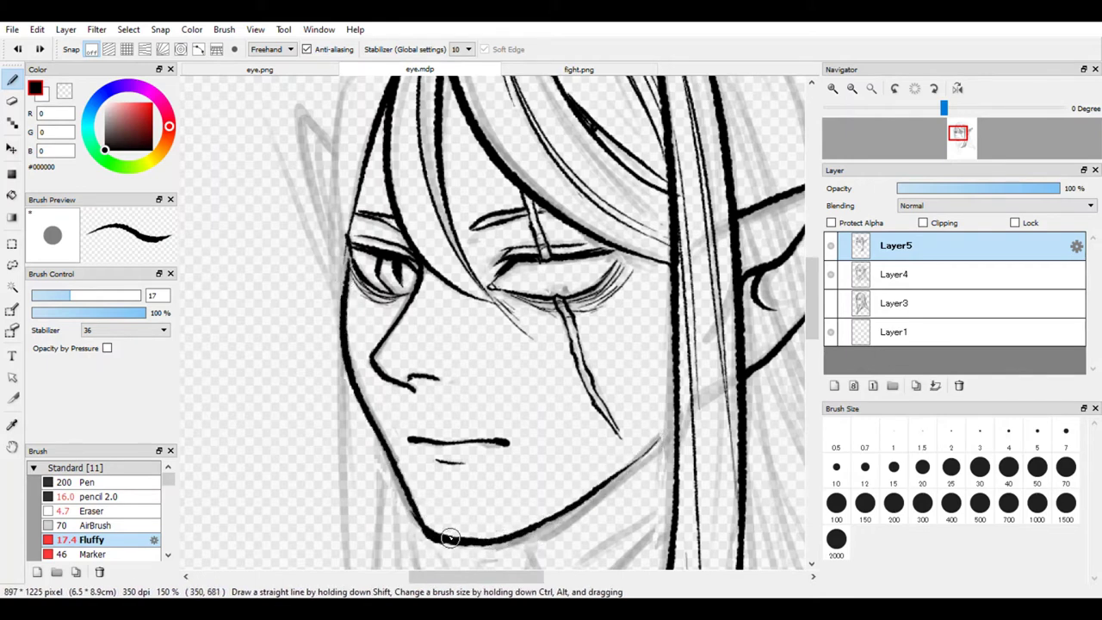
scroll(399, 317, "down", 3)
scroll(319, 219, "up", 2)
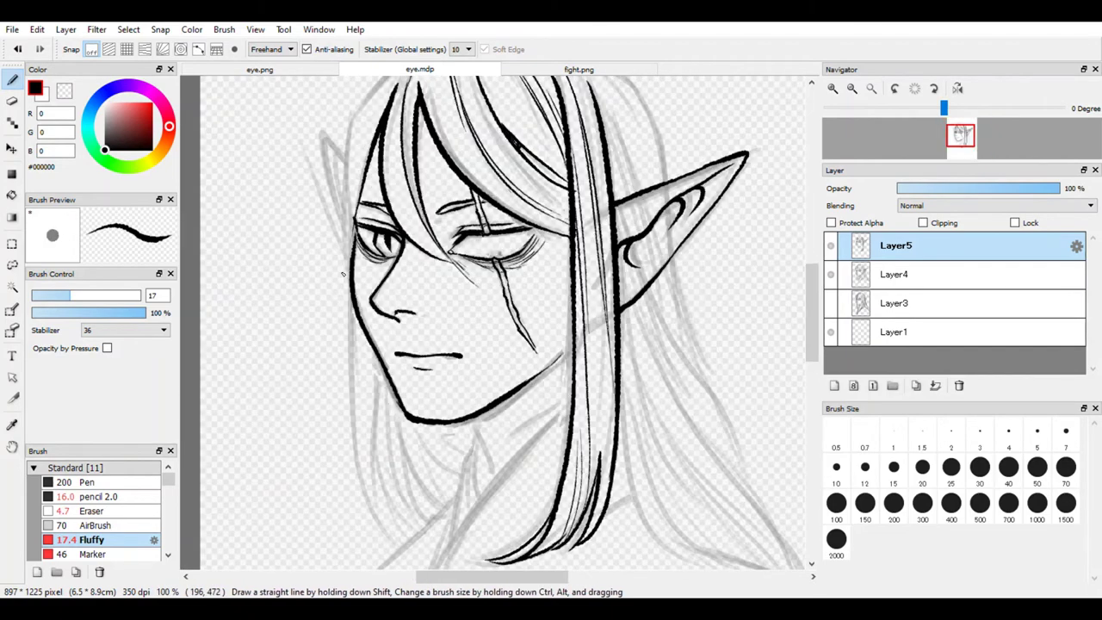
left_click_drag(349, 223, 361, 521)
key("ctrl+z")
key("ctrl+y")
key("ctrl+z")
key("ctrl+y")
key("ctrl+z")
key("ctrl+y")
key("ctrl+z")
Ink the outer contour and inner strands of the long lock beside the open eye's cheek at size 14.1 with stabilizer 39.
left_click_drag(348, 173, 368, 520)
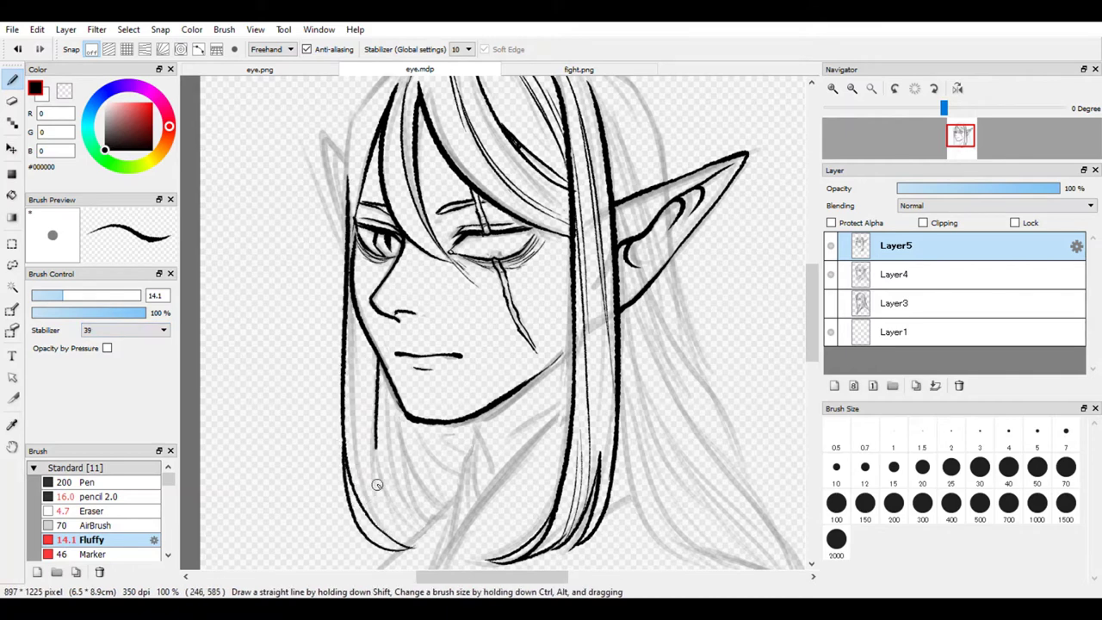
key("ctrl+z")
left_click_drag(362, 339, 360, 451)
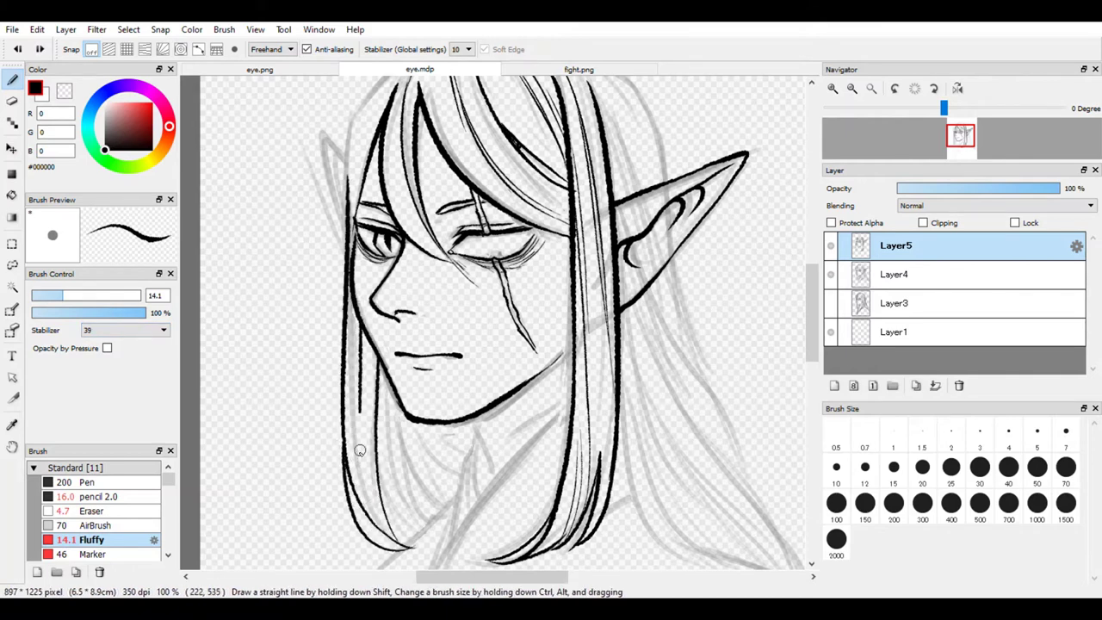
key("ctrl+z")
left_click_drag(360, 396, 369, 515)
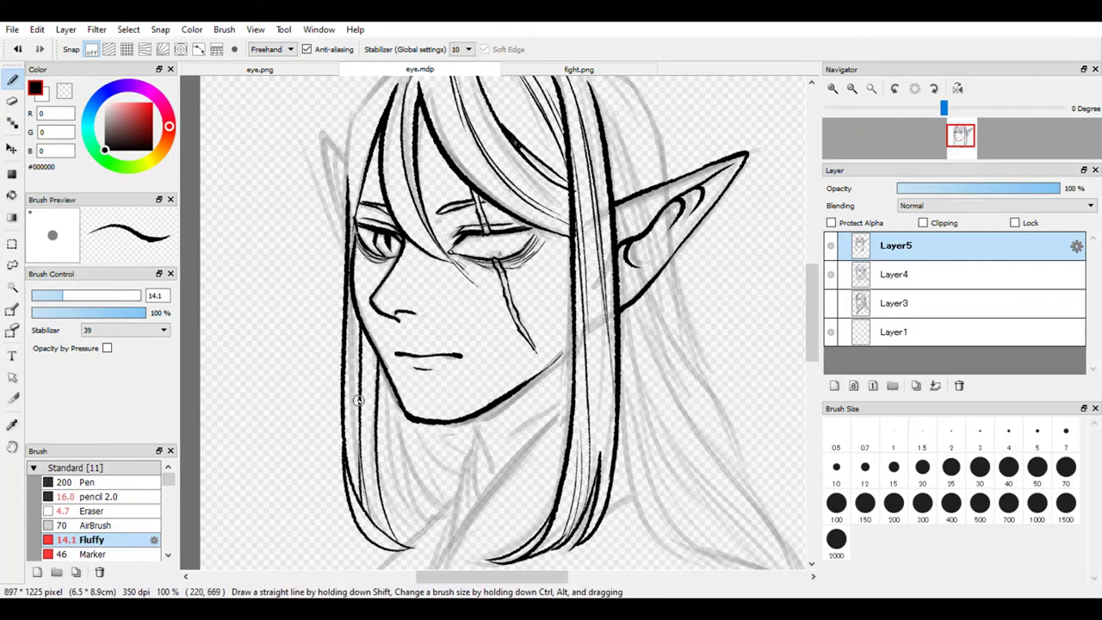
left_click_drag(361, 327, 380, 438)
left_click_drag(354, 320, 366, 440)
scroll(368, 366, "down", 3)
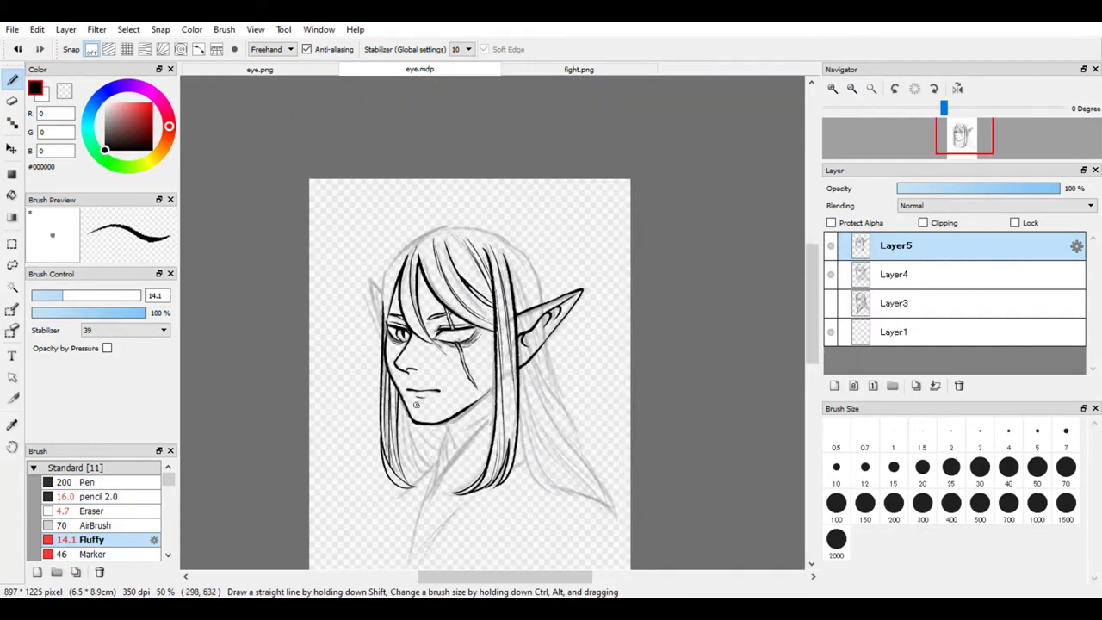
Ink the crown contour from the temple above the open eye over the head to the near ear.
scroll(416, 211, "up", 4)
mouse_move(330, 314)
left_mouse_down()
mouse_move(407, 185)
mouse_move(540, 137)
mouse_move(536, 155)
mouse_move(542, 145)
mouse_move(721, 202)
left_mouse_up()
scroll(721, 202, "down", 3)
scroll(445, 146, "up", 3)
key("ctrl+z")
mouse_move(422, 111)
left_mouse_down()
mouse_move(566, 123)
mouse_move(633, 185)
mouse_move(683, 207)
mouse_move(701, 254)
mouse_move(672, 200)
mouse_move(719, 332)
left_mouse_up()
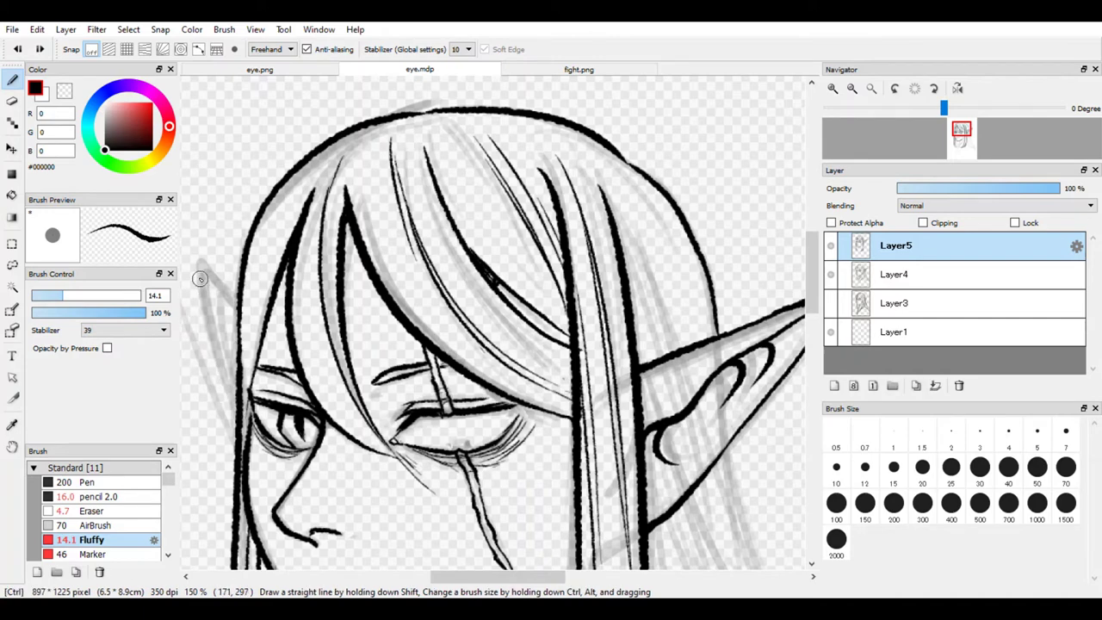
Ink the far ear's pointed outline sticking out behind the lock on the open eye's side.
left_click_drag(236, 411, 210, 273)
scroll(233, 343, "down", 3)
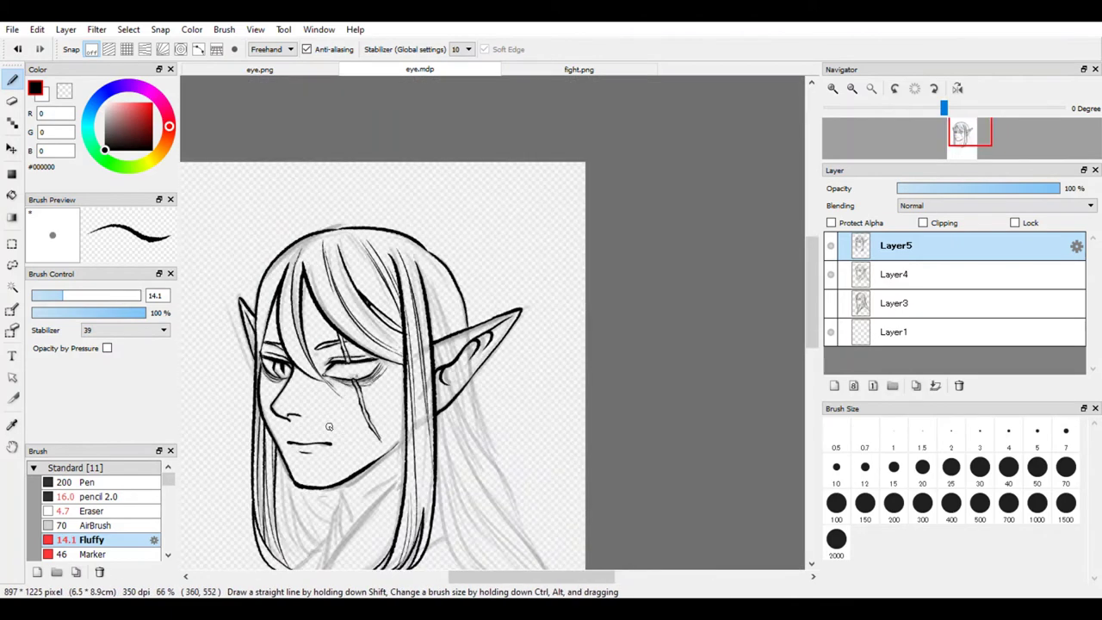
scroll(584, 246, "up", 1)
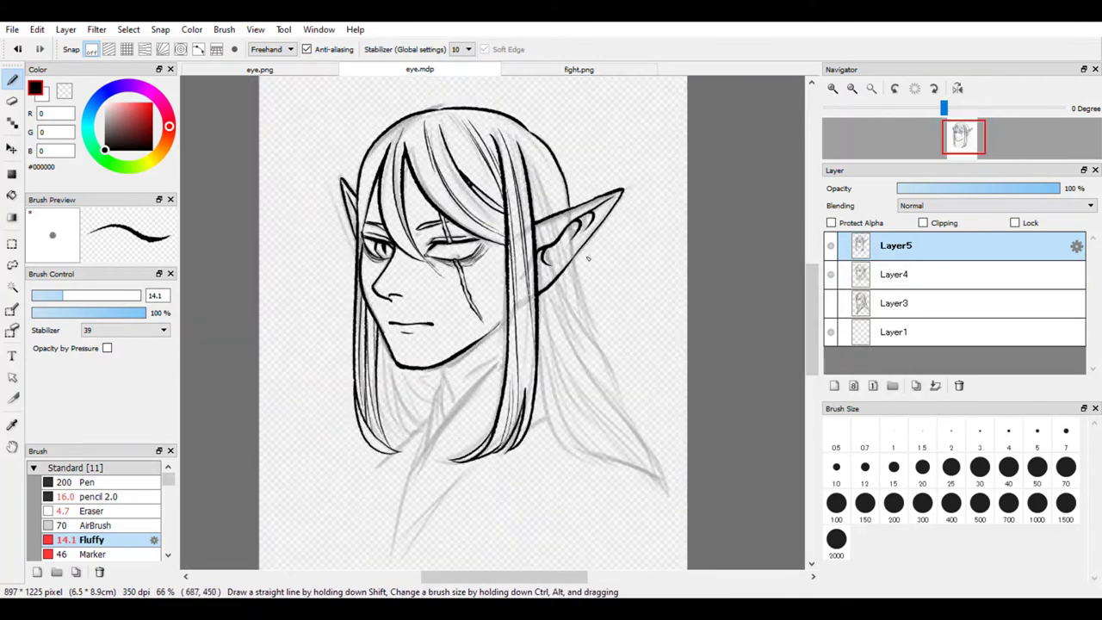
left_click(949, 187)
left_click_drag(969, 190, 1068, 189)
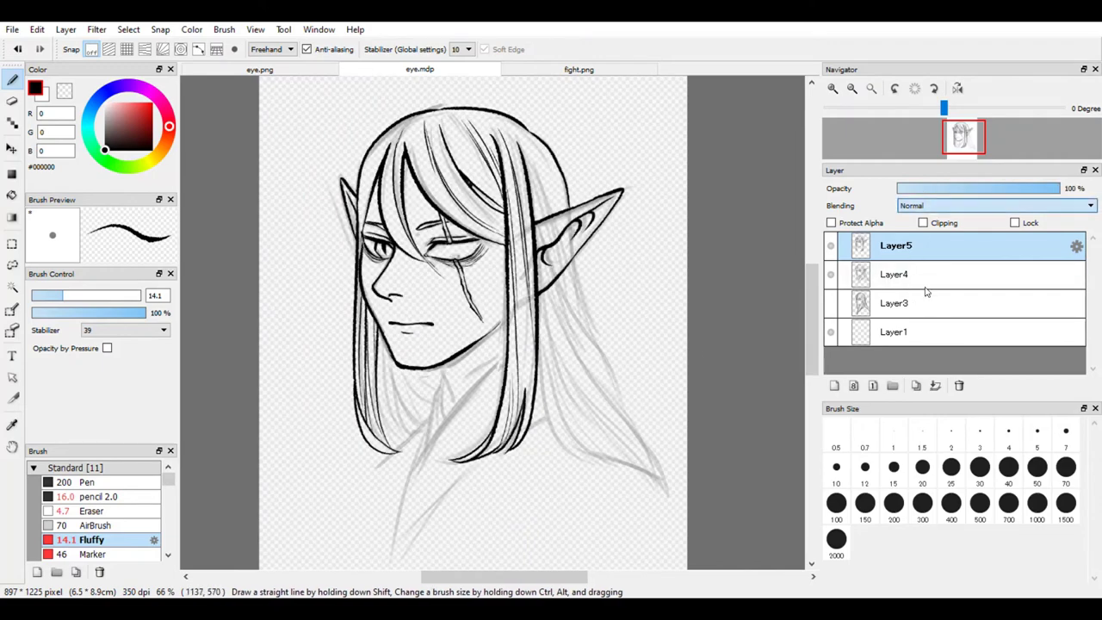
Ink the collar's diagonal edge from the near side lock downward, and the throat and inner collar lines beneath the chin.
scroll(473, 257, "up", 3)
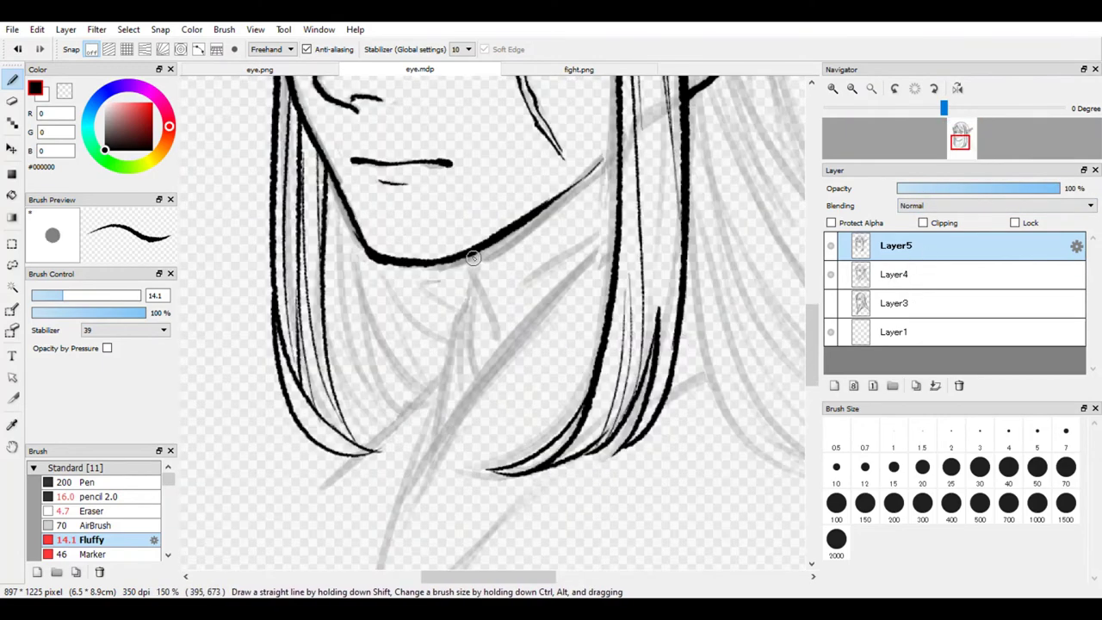
mouse_move(616, 232)
left_mouse_down()
mouse_move(499, 347)
mouse_move(400, 525)
left_mouse_up()
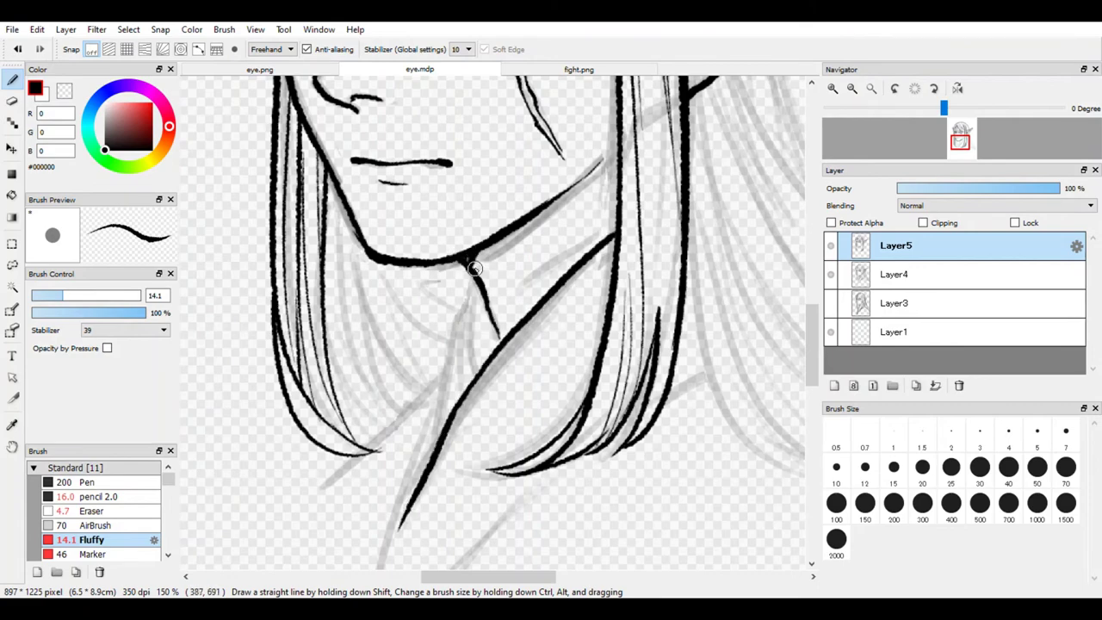
mouse_move(474, 263)
left_mouse_down()
mouse_move(498, 340)
mouse_move(435, 452)
left_mouse_up()
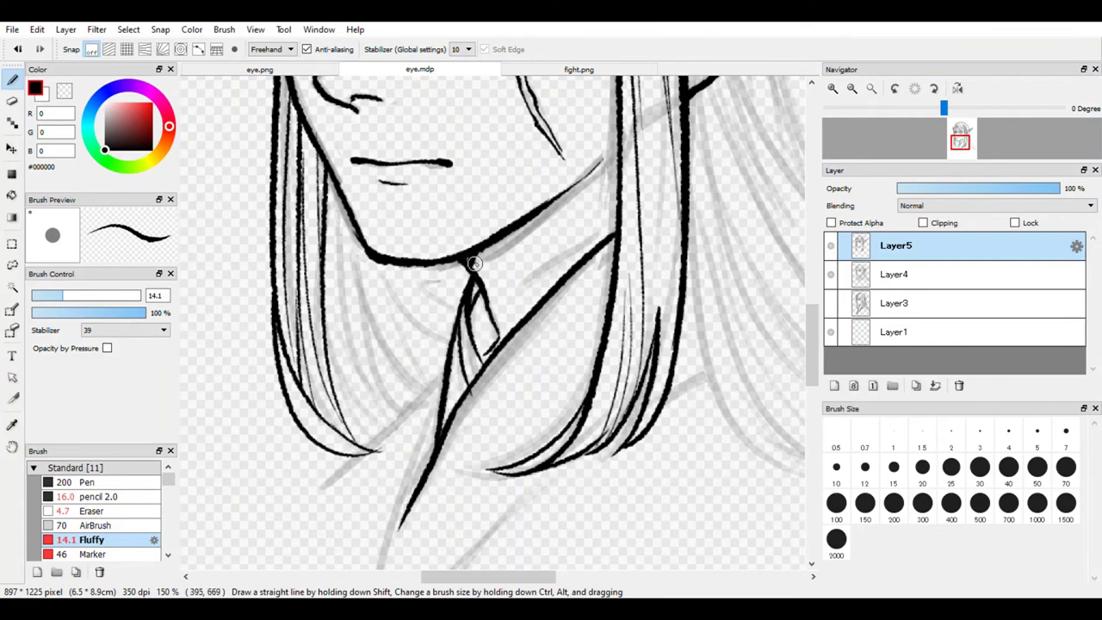
scroll(498, 239, "down", 2)
scroll(627, 246, "up", 2)
scroll(624, 259, "down", 2)
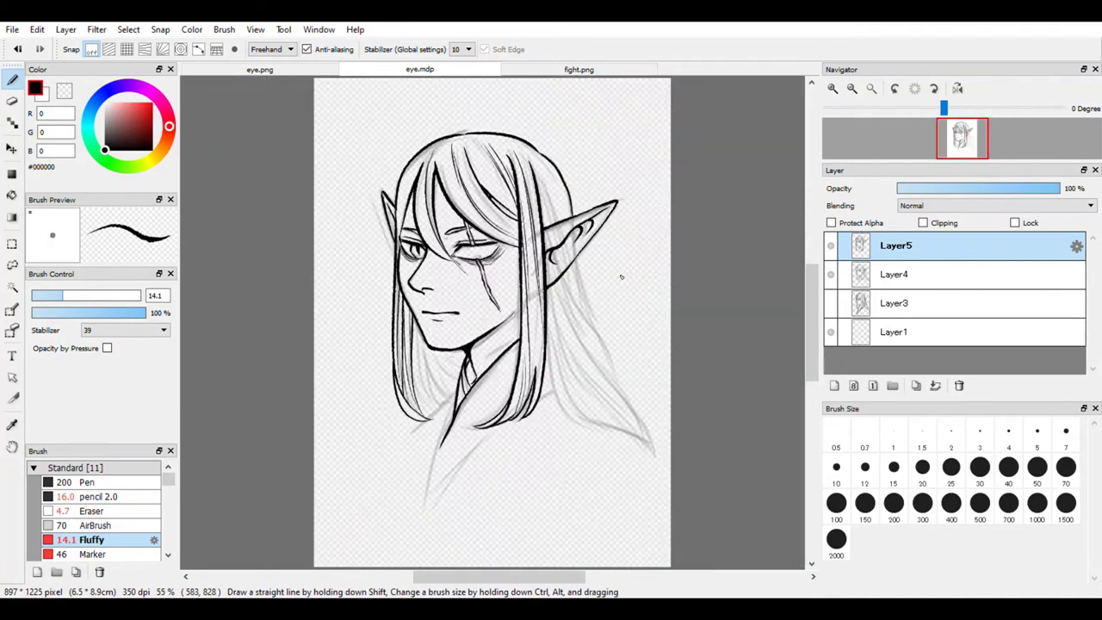
scroll(532, 264, "up", 1)
left_click_drag(465, 390, 652, 529)
key("ctrl+z")
key("ctrl+y")
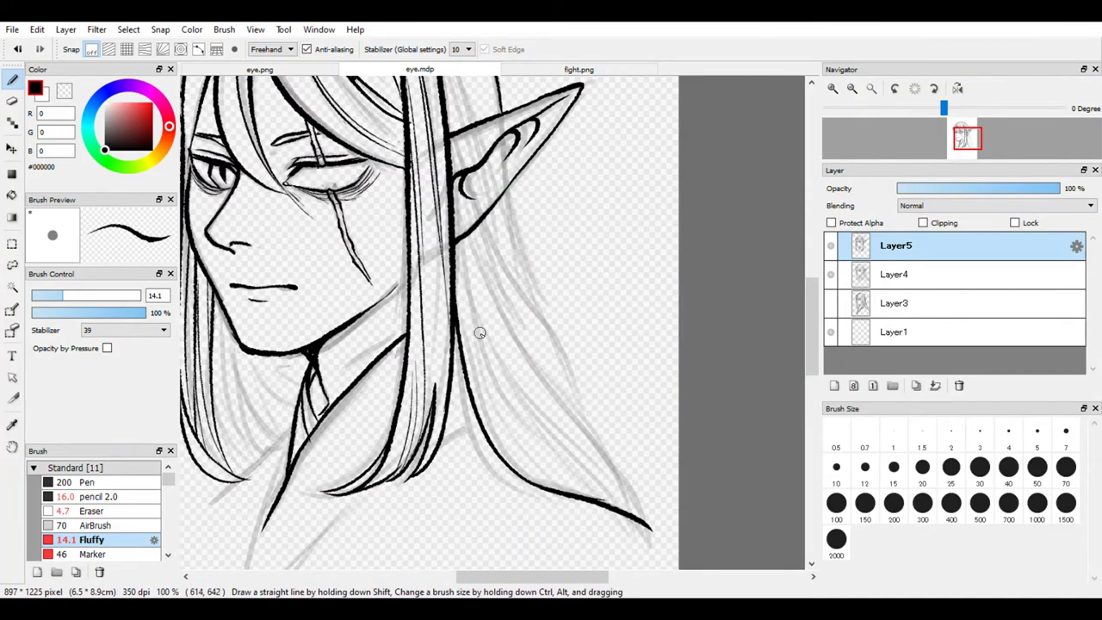
left_click_drag(460, 349, 551, 493)
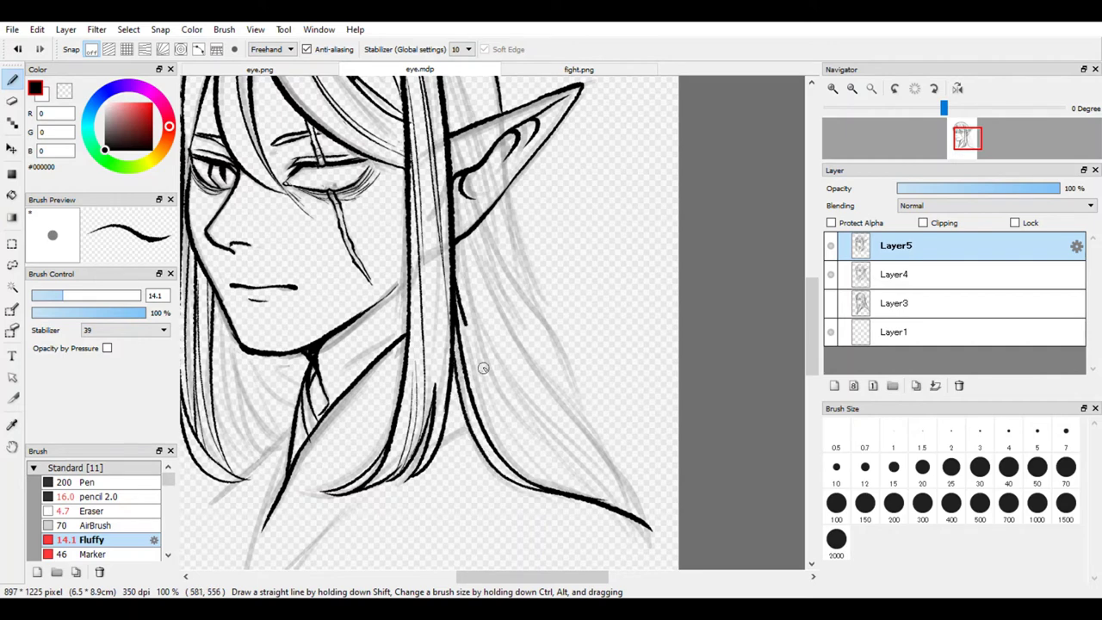
key("ctrl+z")
key("ctrl+z")
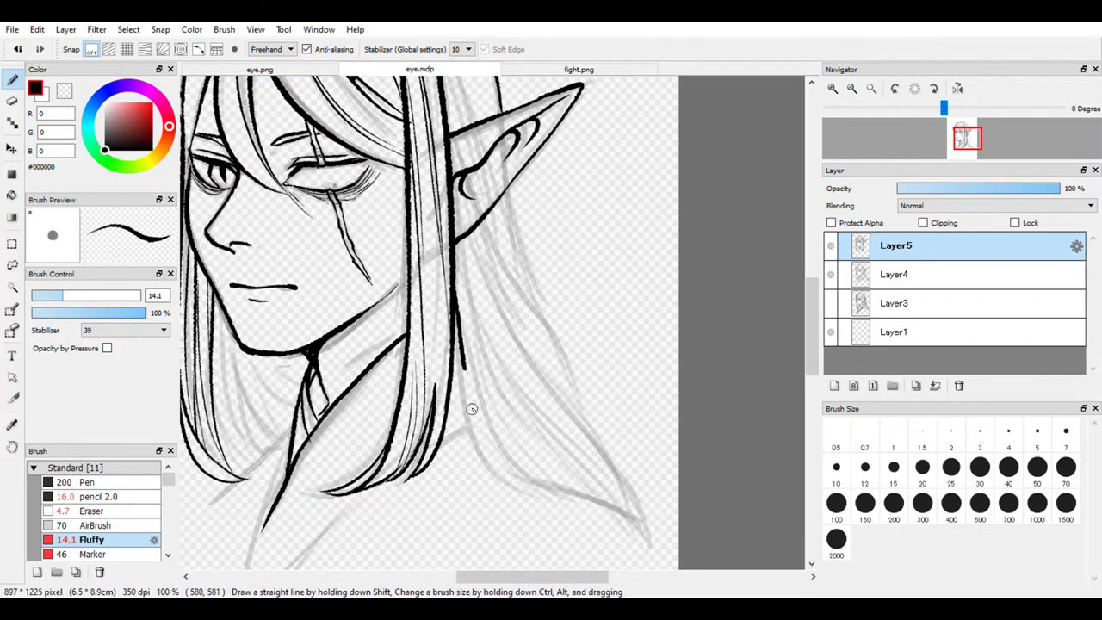
Ink the back hair's lower contour from the side lock to the pointed tip, plus flowing strands running down from beneath the ear.
key("ctrl+y")
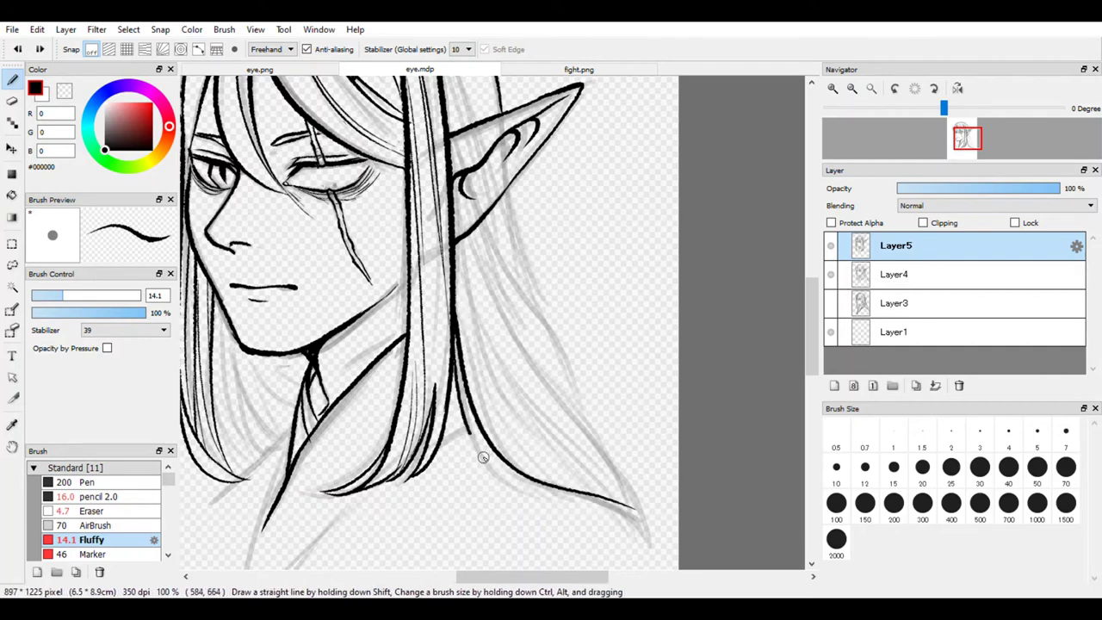
mouse_move(607, 494)
left_mouse_down()
mouse_move(483, 405)
mouse_move(492, 296)
mouse_move(478, 233)
left_mouse_up()
mouse_move(633, 507)
left_mouse_down()
mouse_move(517, 362)
mouse_move(473, 247)
mouse_move(484, 345)
left_mouse_up()
key("ctrl+z")
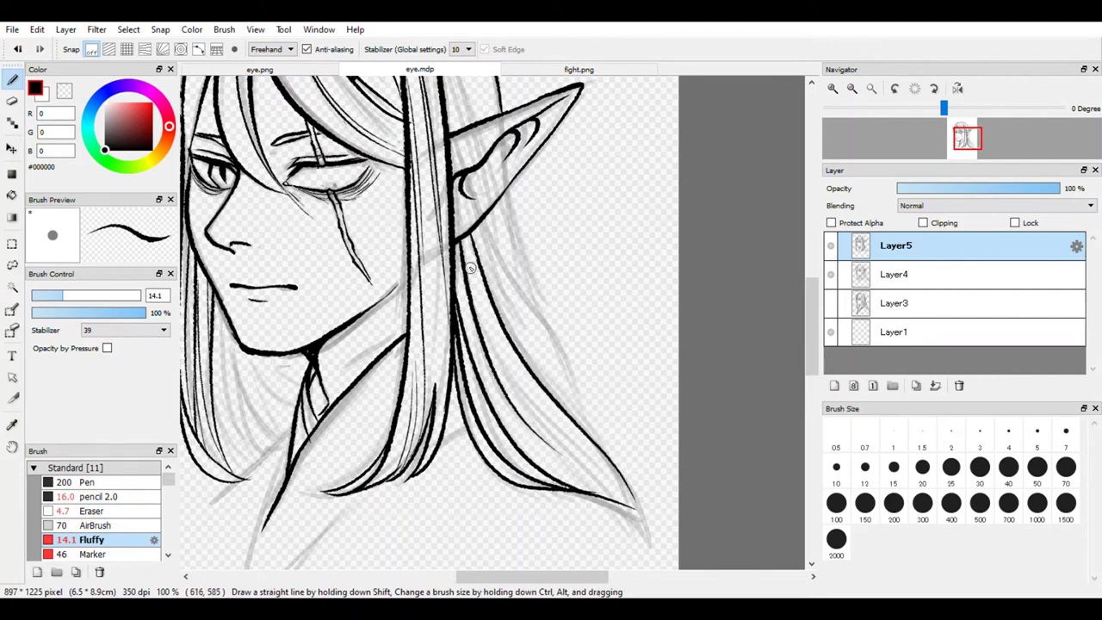
left_click_drag(472, 306, 645, 512)
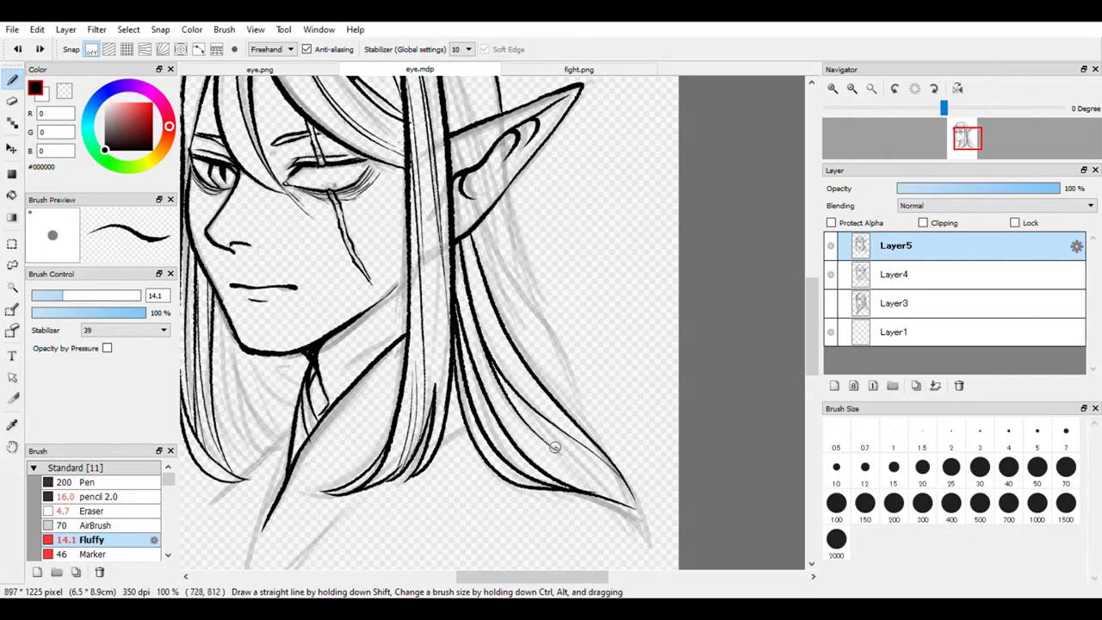
Ink the outer strand of the back hair from the ear's lower edge down toward the pointed tip.
scroll(542, 435, "up", 2)
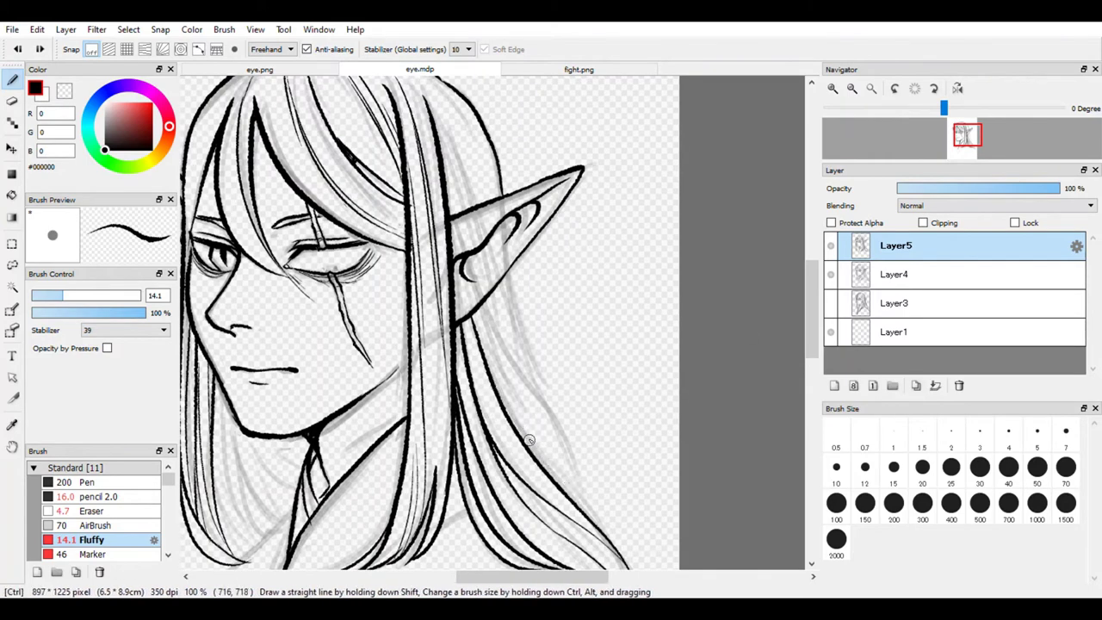
left_click_drag(530, 441, 586, 513)
key("ctrl+z")
mouse_move(490, 310)
left_mouse_down()
mouse_move(569, 446)
mouse_move(595, 521)
left_mouse_up()
key("ctrl+z")
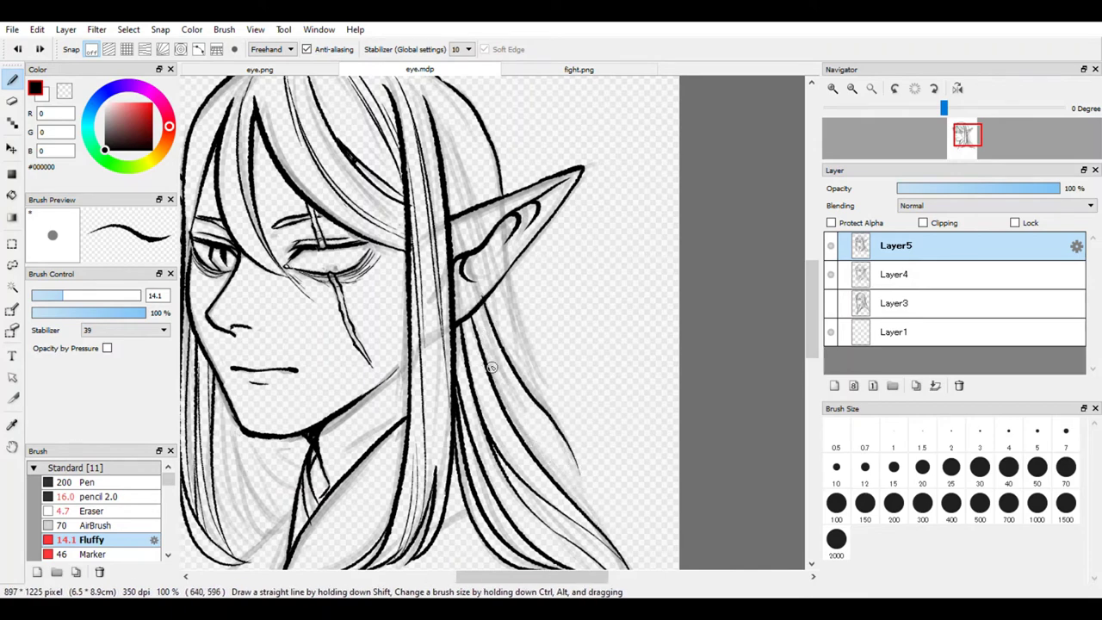
Ink thin strands inside the outer back-hair section below the ear, tapering them into its outer contour.
scroll(595, 501, "down", 3)
scroll(433, 264, "up", 4)
mouse_move(413, 166)
left_mouse_down()
mouse_move(522, 344)
mouse_move(538, 459)
left_mouse_up()
key("ctrl+z")
key("ctrl+y")
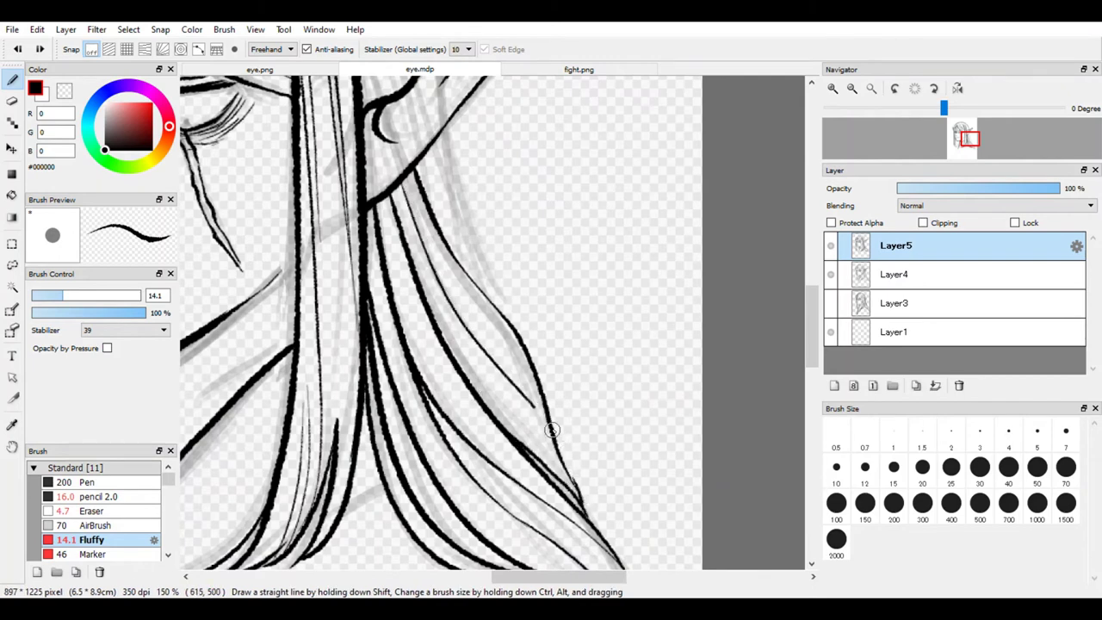
key("ctrl+z")
left_click_drag(396, 183, 551, 435)
key("ctrl+z")
key("ctrl+y")
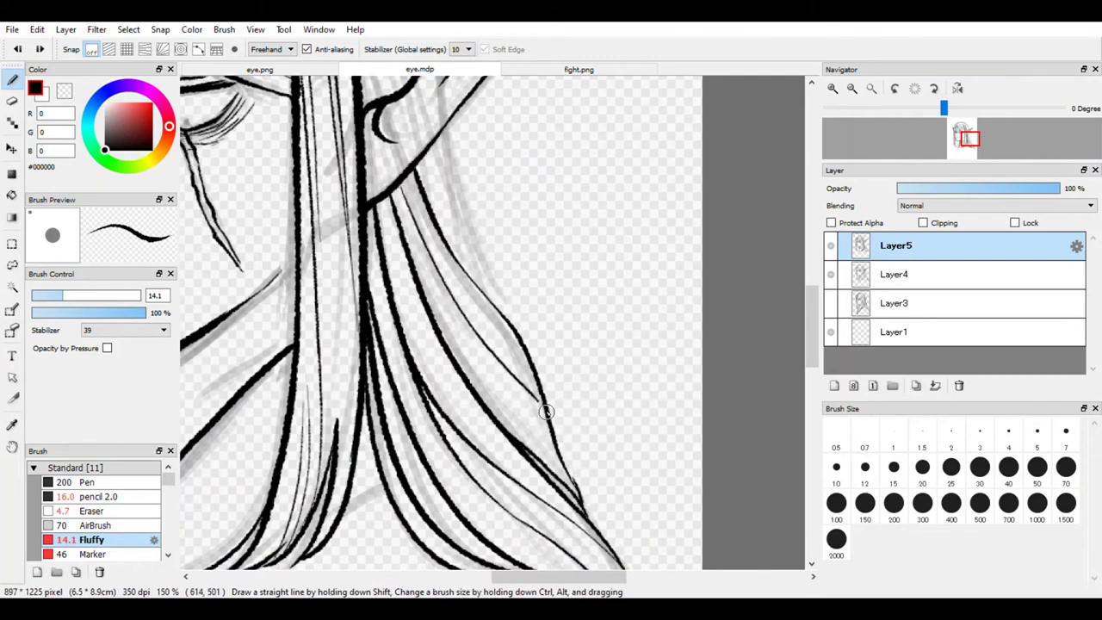
key("ctrl+z")
left_click_drag(464, 277, 548, 427)
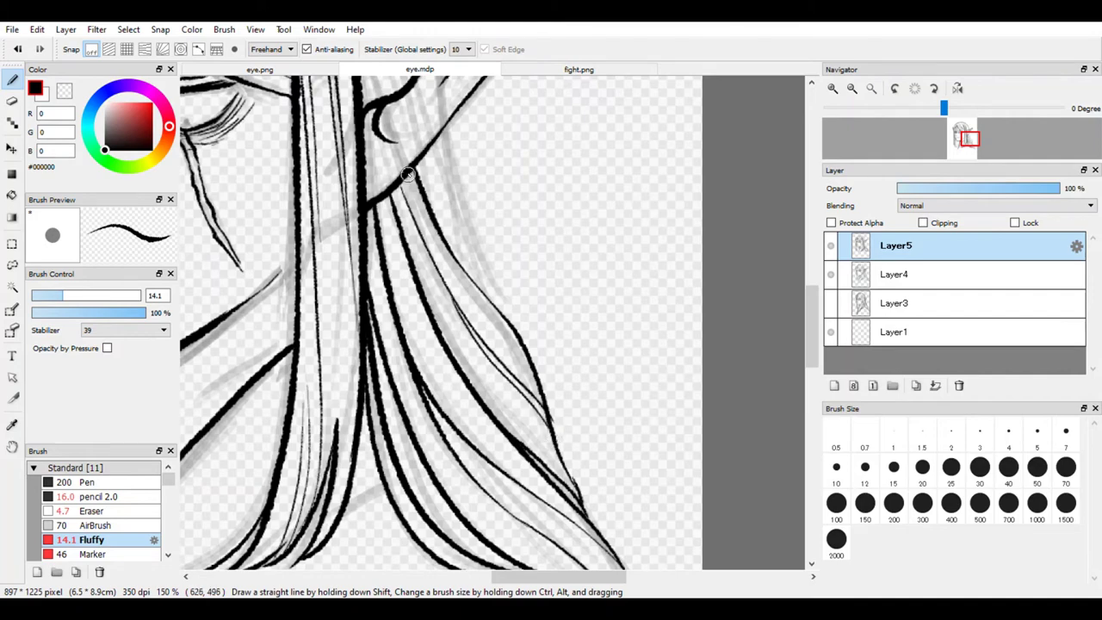
Ink strands behind the side lock above the near ear, and the outermost hair contour from the ear's underside to the back hair.
scroll(481, 302, "down", 5)
scroll(433, 338, "up", 5)
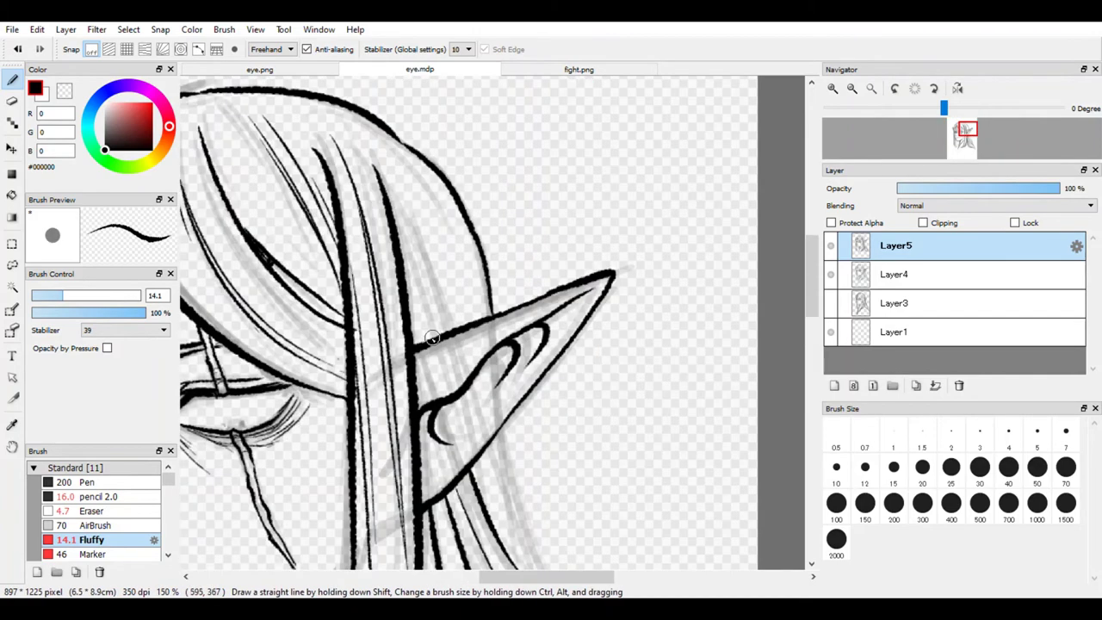
scroll(422, 342, "down", 1)
scroll(420, 344, "up", 1)
scroll(458, 260, "down", 2)
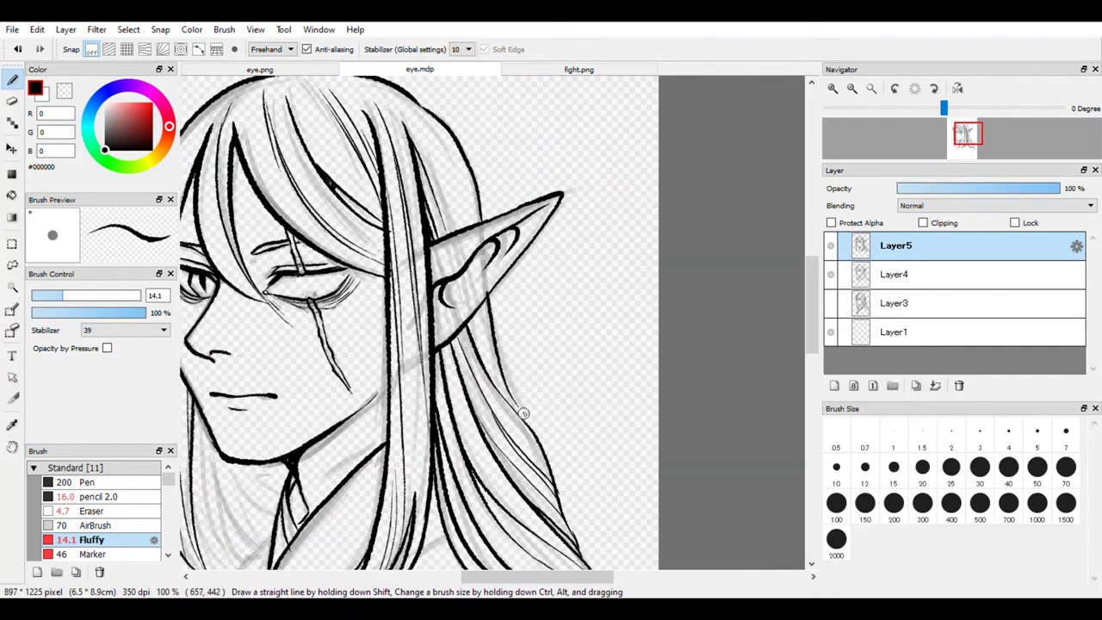
left_click_drag(486, 299, 520, 414)
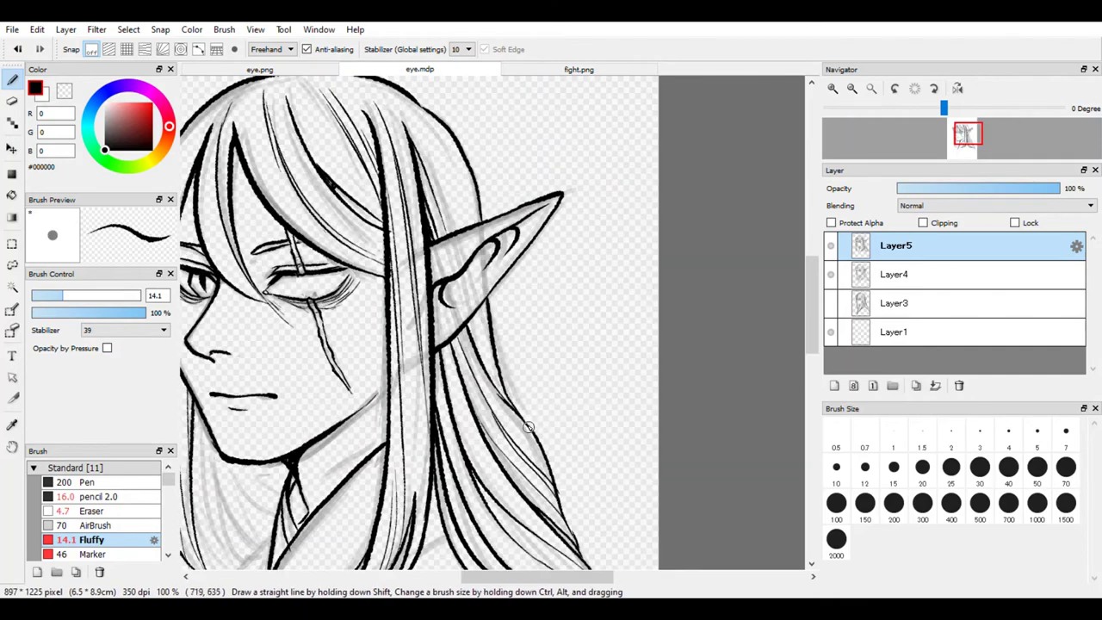
Reinforce the junction where the outermost contour meets the back hair below the ear, and hide the Layer4 sketch.
scroll(519, 414, "up", 3)
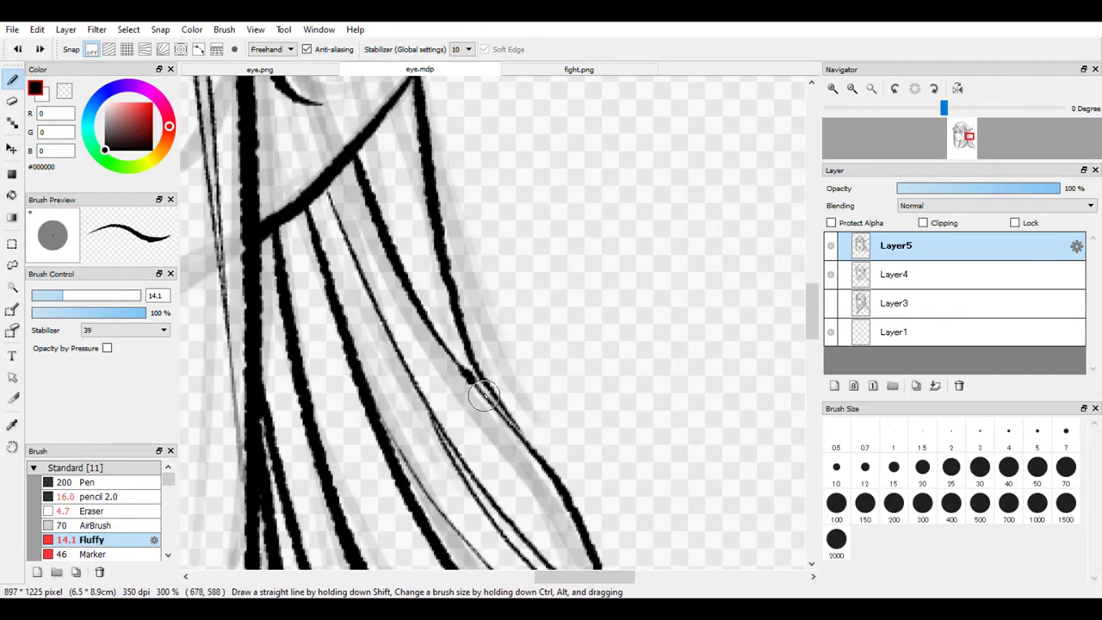
left_click_drag(483, 395, 456, 349)
scroll(457, 349, "down", 4)
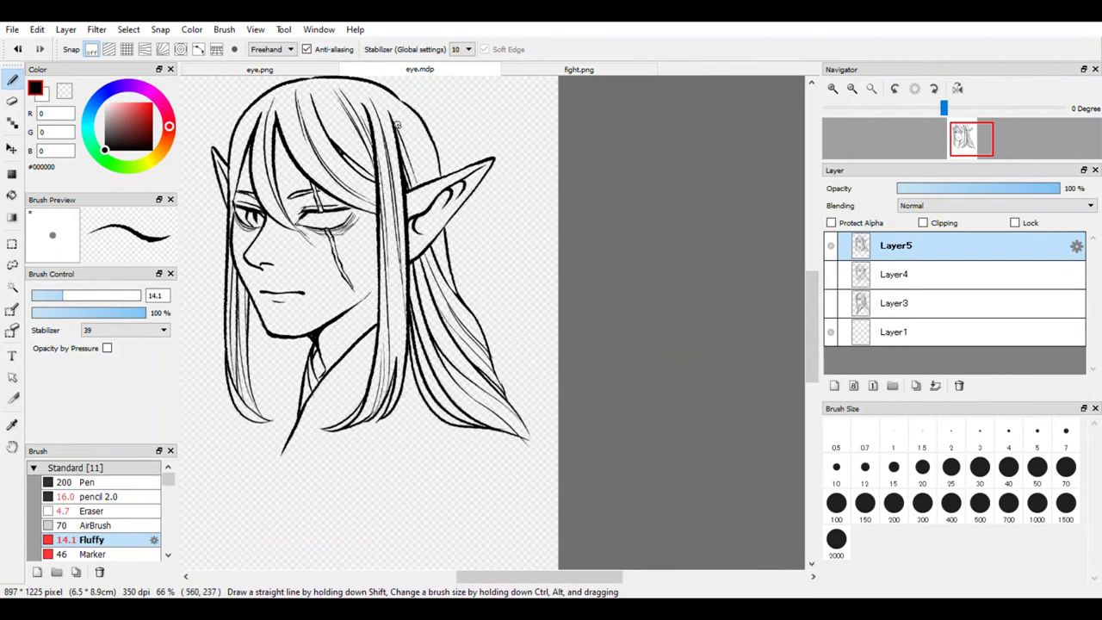
Add long inner strands to the back hair, running from beneath the ear toward the lower tips.
scroll(389, 230, "up", 2)
left_click_drag(363, 142, 397, 241)
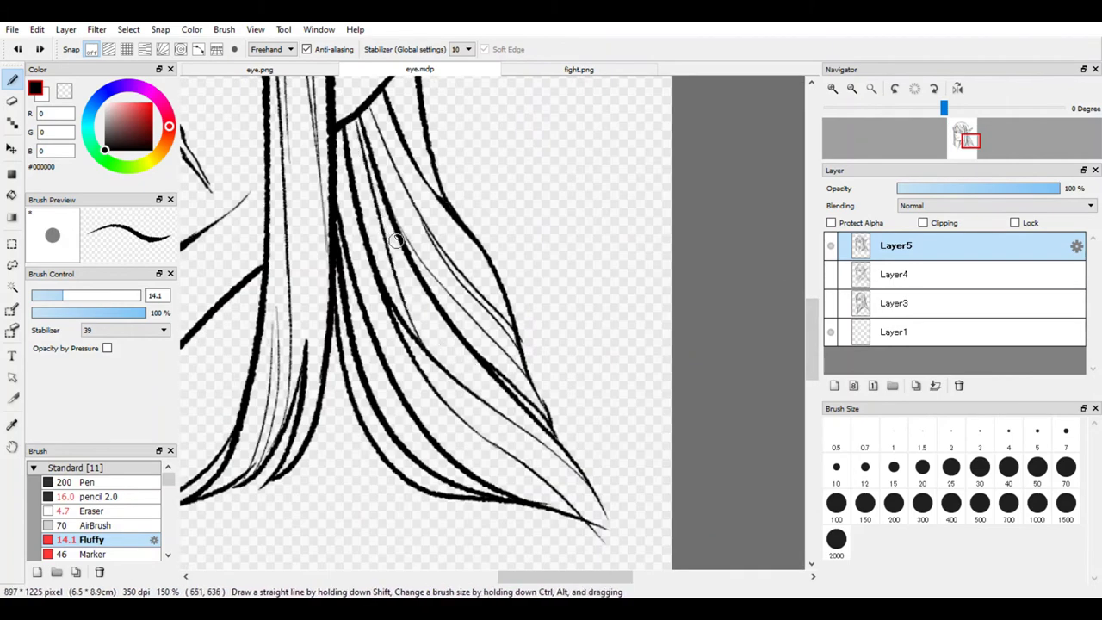
mouse_move(349, 136)
left_mouse_down()
mouse_move(373, 327)
mouse_move(481, 438)
left_mouse_up()
scroll(480, 439, "down", 3)
scroll(462, 345, "up", 2)
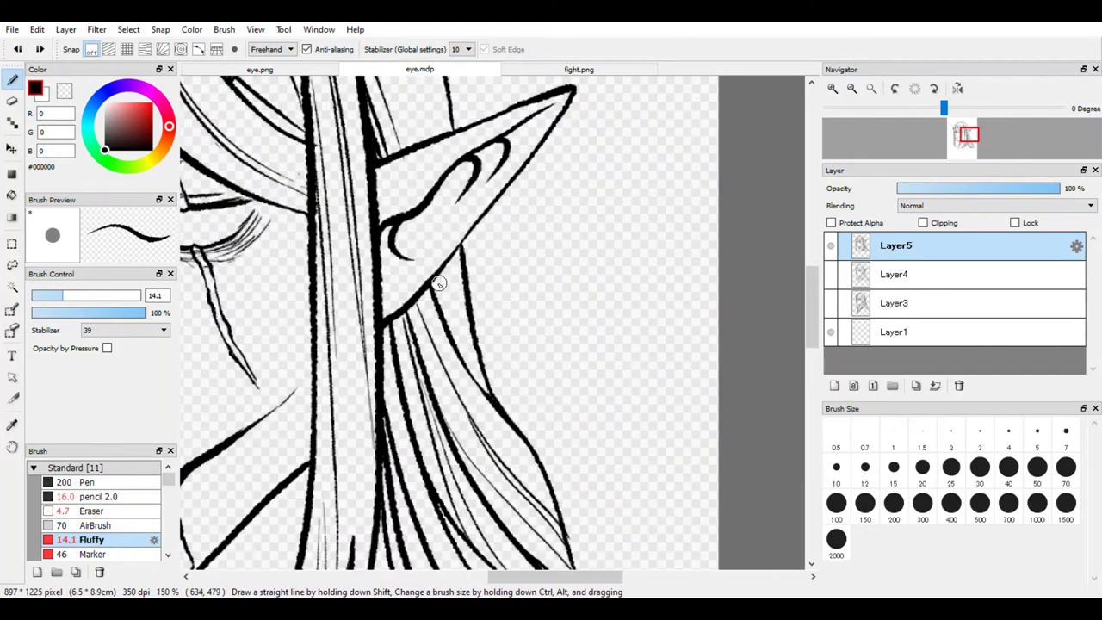
Add thin strands at the back of the head between the side lock and the crown contour above the near ear.
scroll(439, 403, "up", 2)
scroll(537, 205, "up", 2)
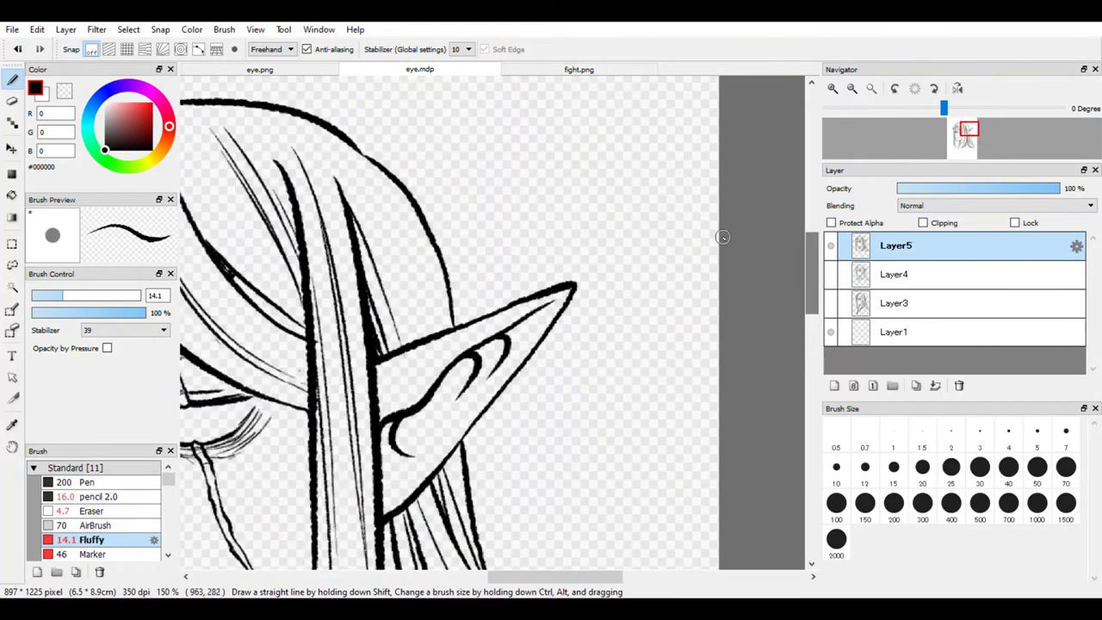
left_click_drag(330, 139, 435, 339)
scroll(433, 275, "down", 3)
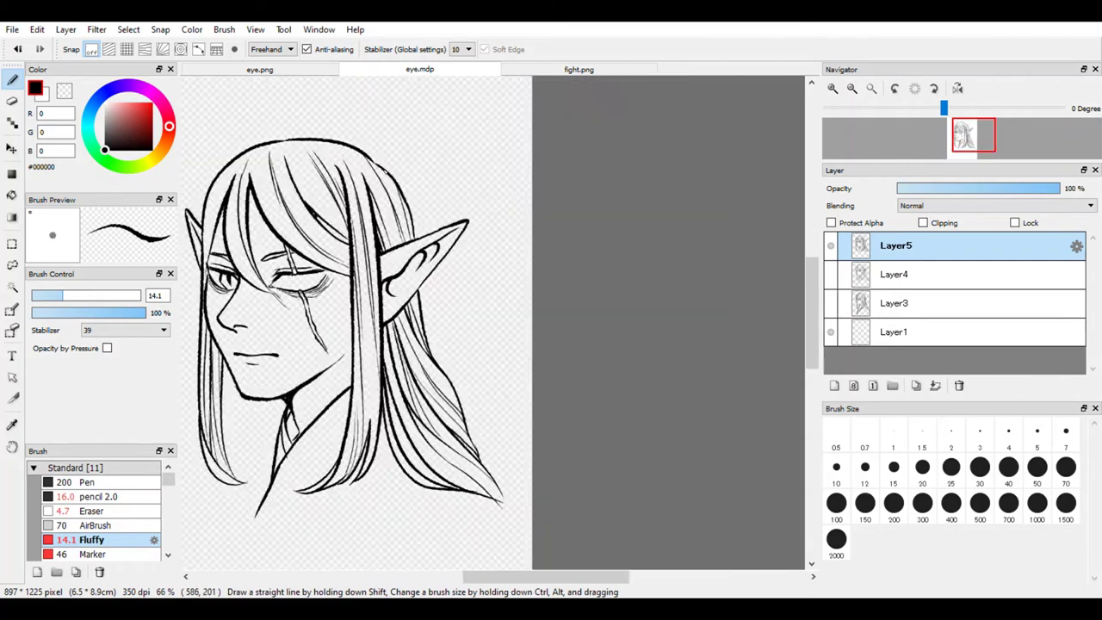
Ink a thin strand from the far ear's base up along the temple toward the top of the fringe, redoing the first attempt.
scroll(316, 317, "up", 4)
left_click_drag(316, 317, 400, 138)
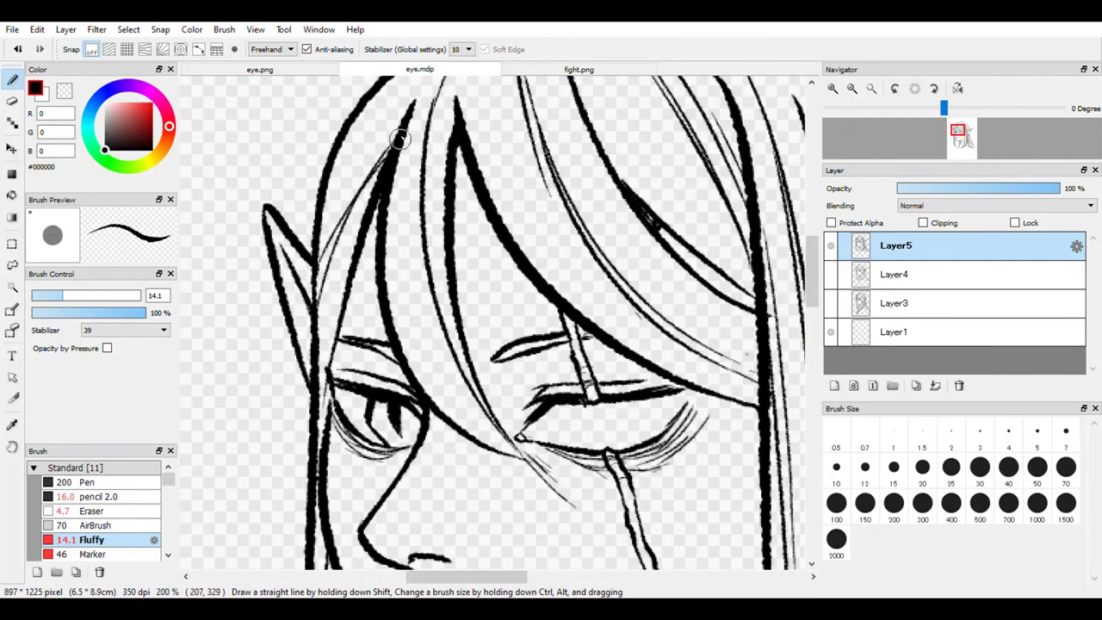
key("ctrl+z")
mouse_move(316, 304)
left_mouse_down()
mouse_move(379, 176)
mouse_move(392, 76)
left_mouse_up()
scroll(405, 258, "down", 3)
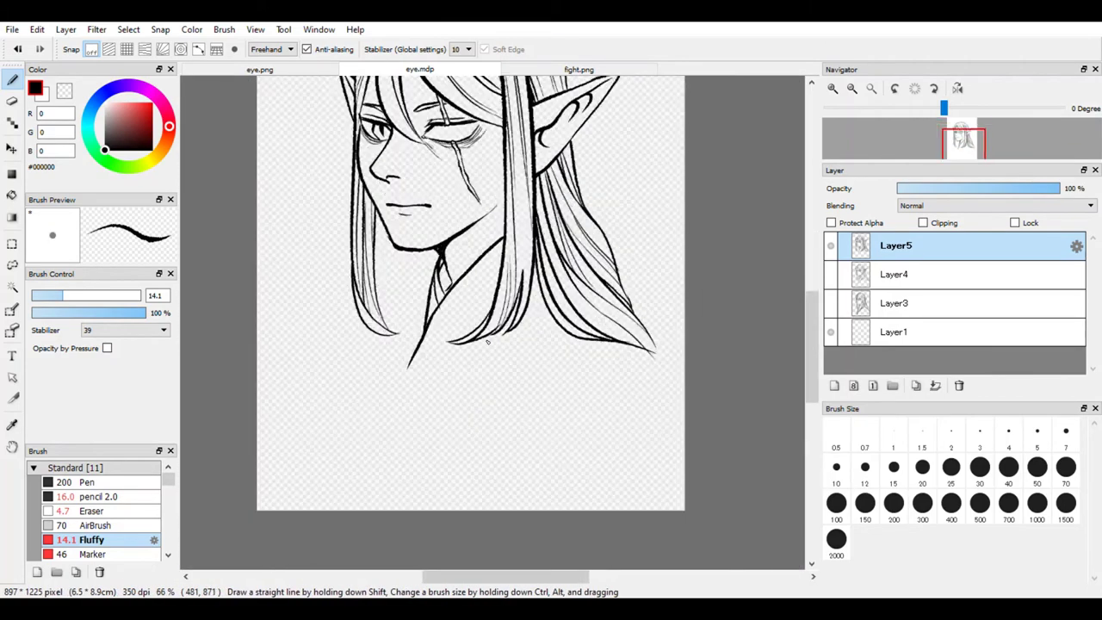
Ink curved hair strands behind the neck, sweeping from the far side lock toward the collar and redoing one stroke.
scroll(451, 305, "up", 5)
key("e")
scroll(603, 327, "down", 3)
scroll(517, 344, "down", 3)
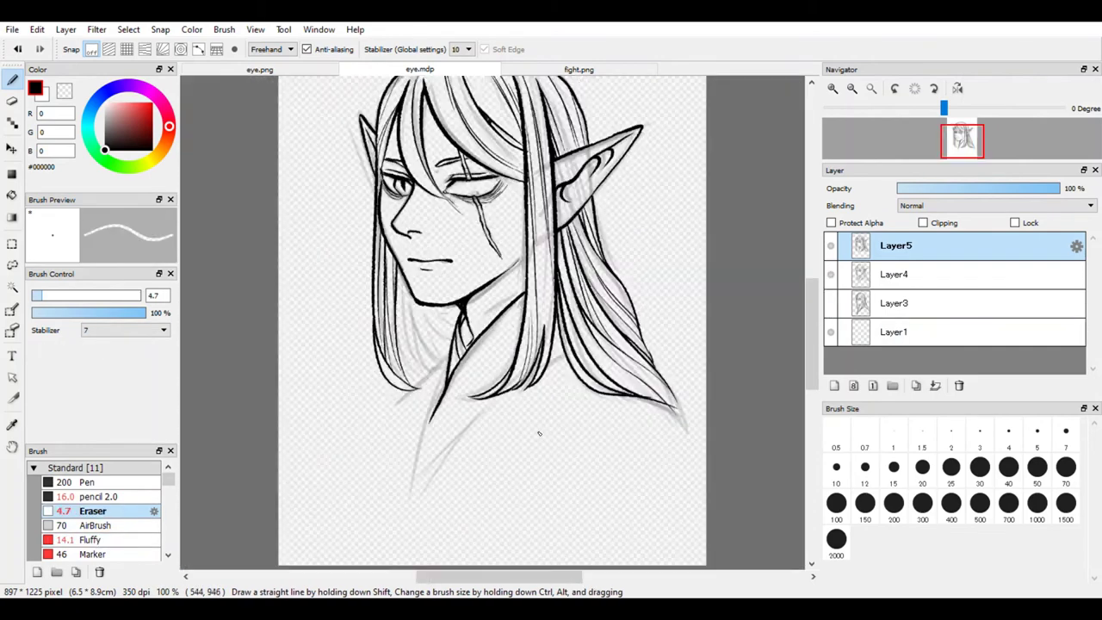
scroll(302, 278, "up", 5)
key("e")
left_click_drag(297, 270, 394, 450)
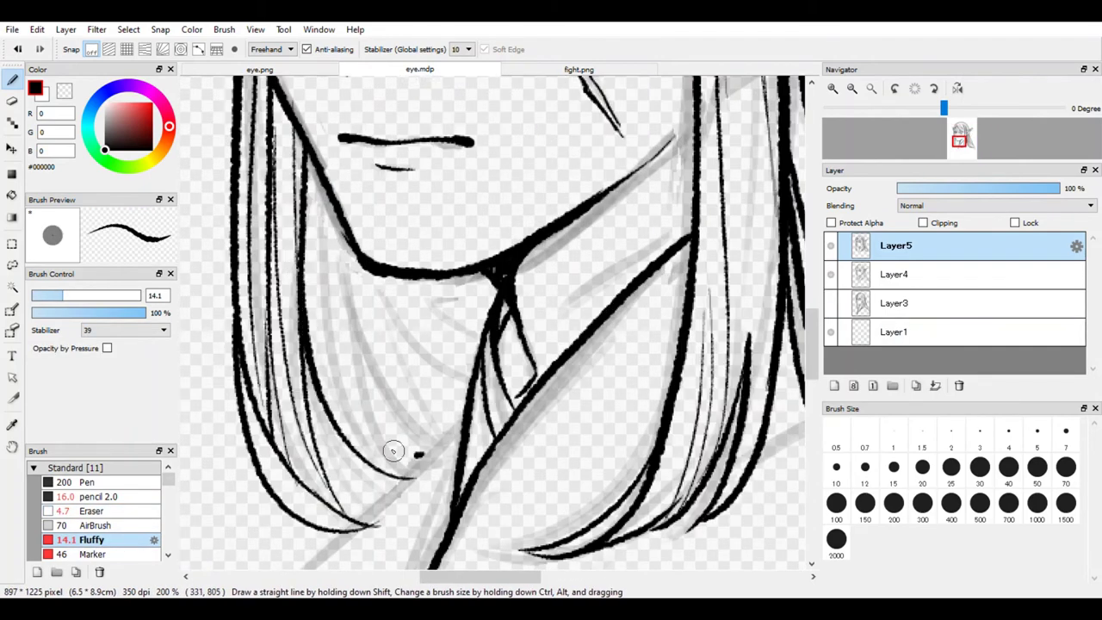
left_click_drag(312, 289, 417, 462)
key("ctrl+z")
left_click_drag(327, 361, 431, 461)
Add more curved strands beneath the jaw and finer strands inside the lower end of the far side lock.
left_click_drag(315, 267, 345, 348)
left_click_drag(327, 297, 428, 432)
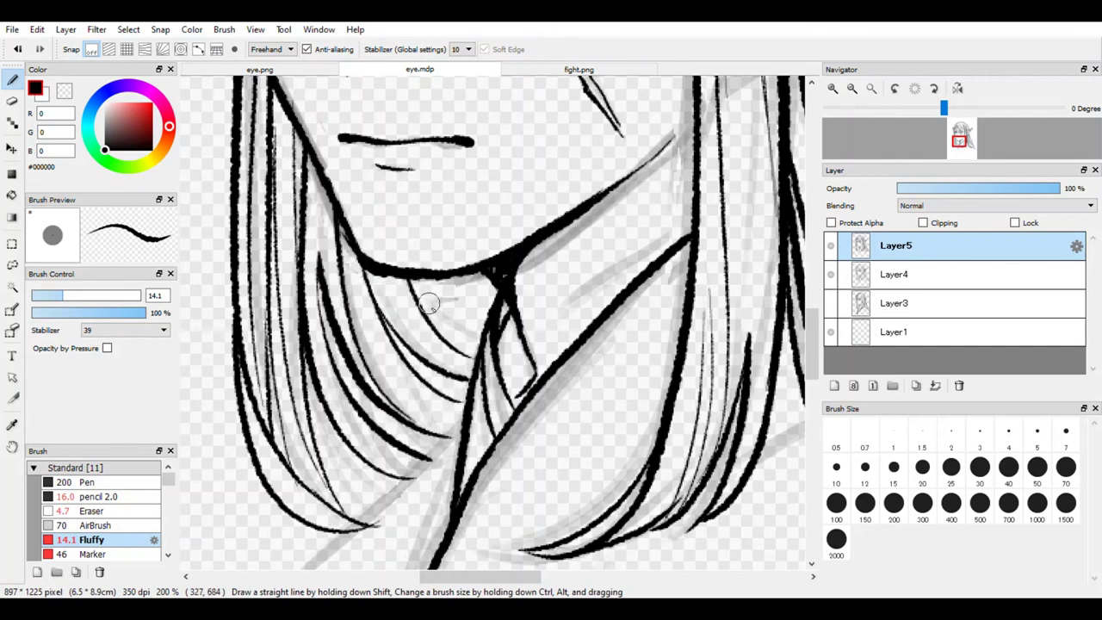
left_click_drag(430, 303, 446, 329)
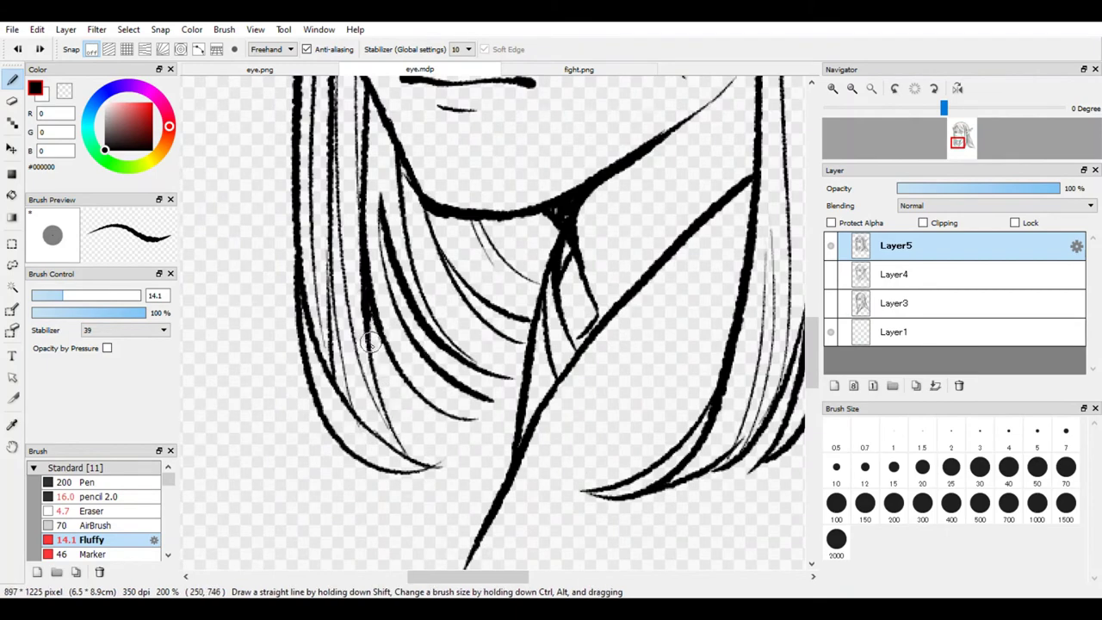
left_click_drag(374, 319, 420, 470)
mouse_move(383, 234)
left_mouse_down()
mouse_move(400, 273)
mouse_move(391, 279)
mouse_move(403, 319)
left_mouse_up()
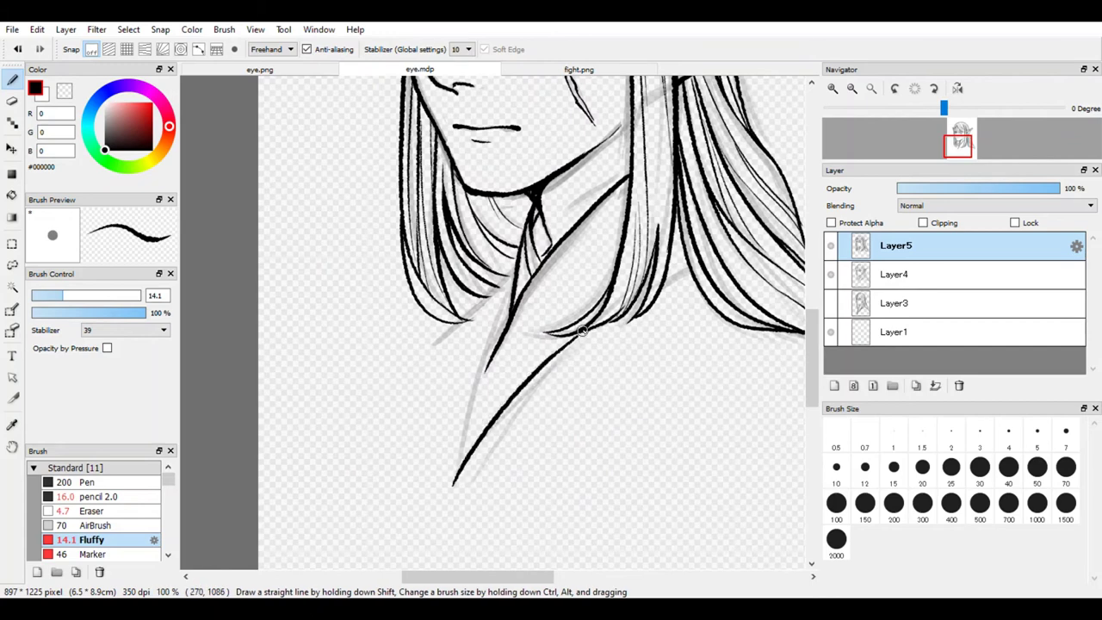
Ink the collar's edges and inner fold down to its lower point, plus the short shoulder line behind the near side lock.
left_click_drag(641, 295, 665, 274)
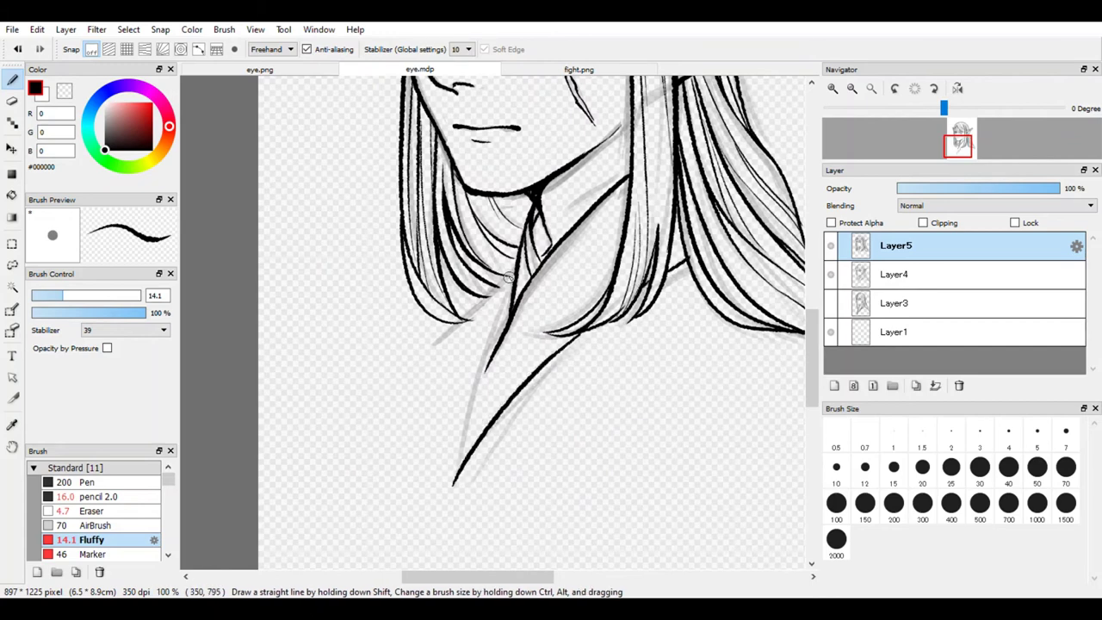
mouse_move(509, 277)
left_mouse_down()
mouse_move(445, 401)
mouse_move(437, 511)
left_mouse_up()
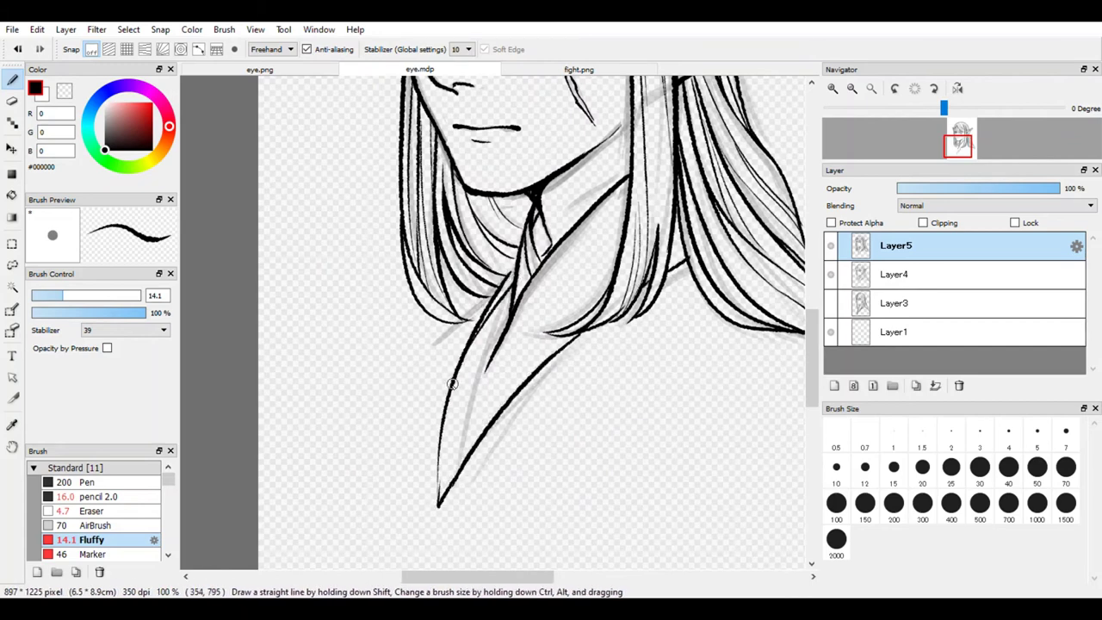
left_click_drag(626, 246, 546, 358)
scroll(516, 302, "up", 2)
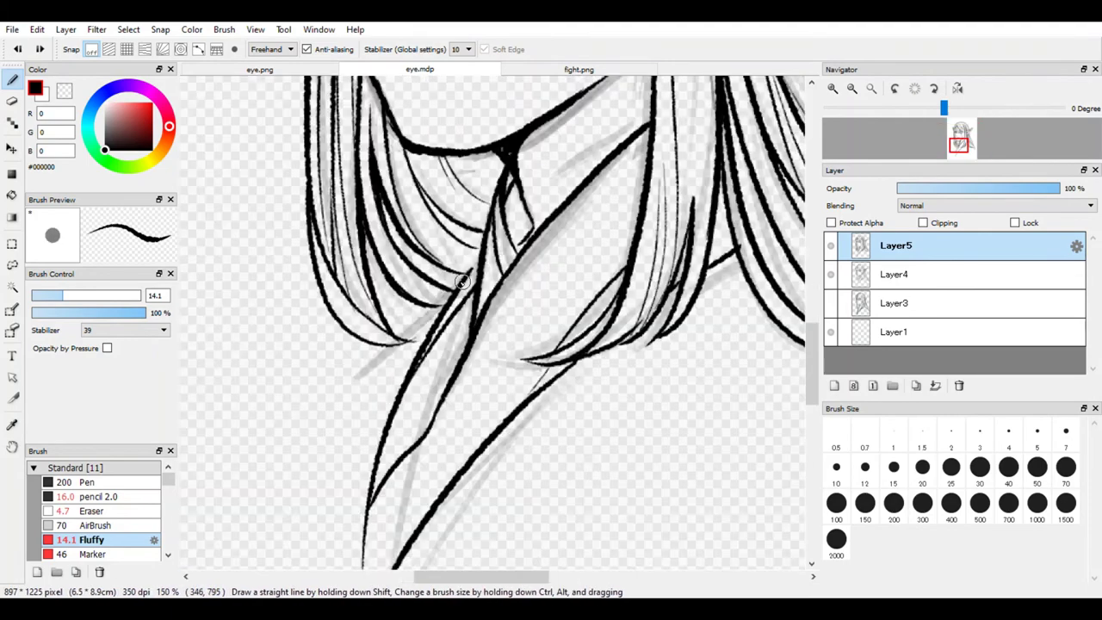
scroll(517, 301, "down", 3)
left_click(831, 275)
left_click(831, 274)
Clean up the back hair's lower tip and extend its contours into a thick, sharp point.
scroll(711, 312, "up", 3)
key("e")
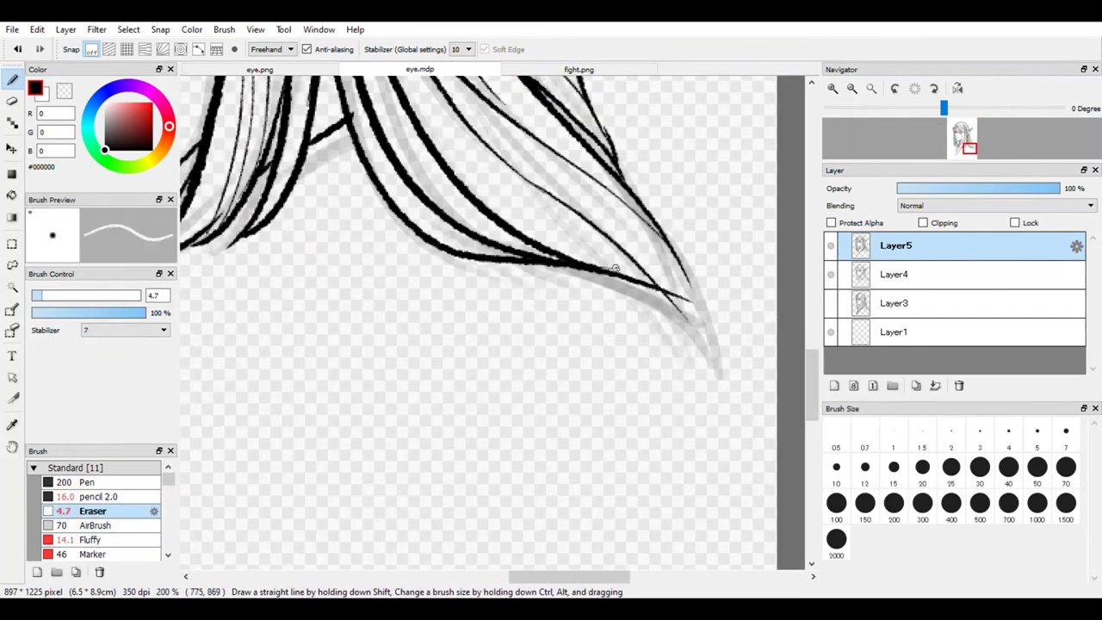
key("e")
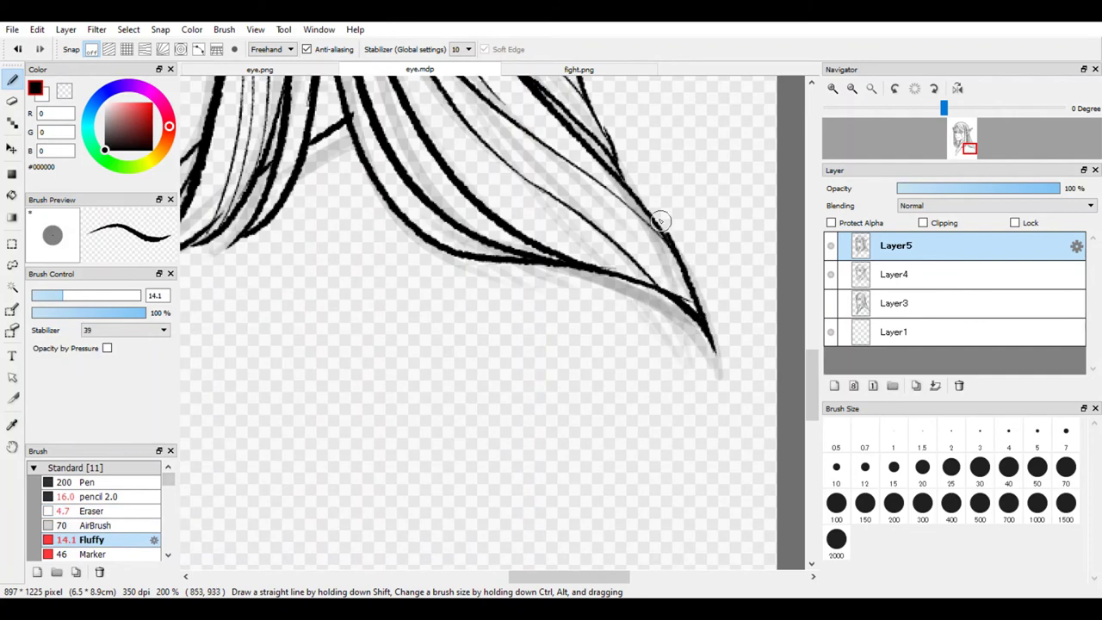
scroll(698, 303, "up", 5)
mouse_move(612, 301)
left_mouse_down()
mouse_move(714, 469)
mouse_move(711, 461)
left_mouse_up()
key("ctrl+z")
key("ctrl+z")
Hide the Layer4 sketch and check the inked line art on its own across the whole canvas.
scroll(594, 254, "down", 4)
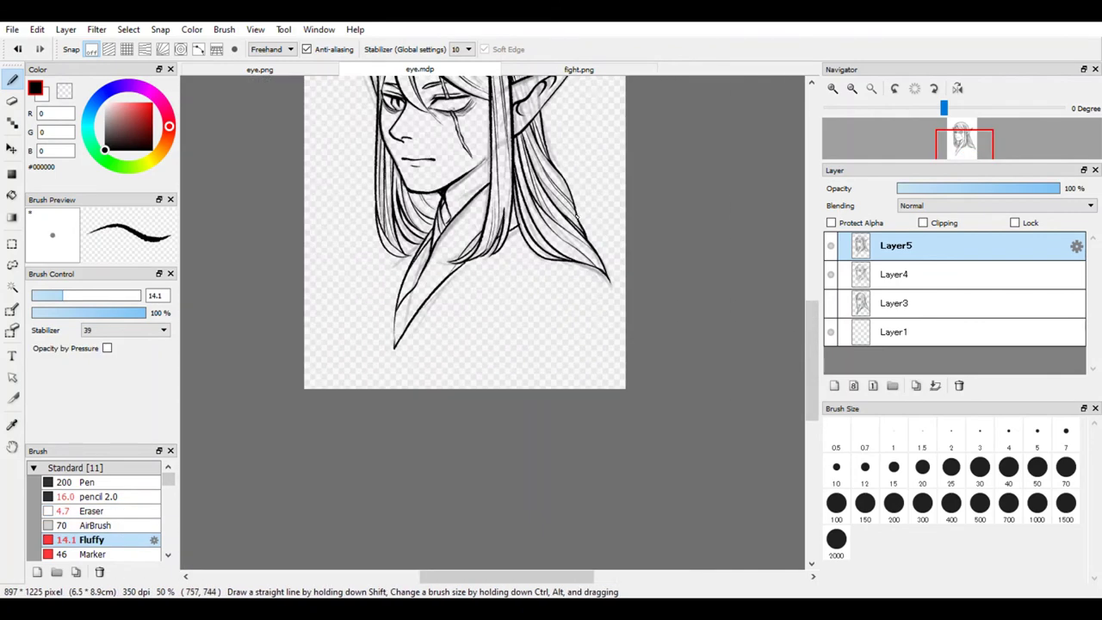
scroll(603, 259, "up", 4)
left_click(831, 273)
scroll(797, 274, "down", 4)
scroll(586, 267, "up", 4)
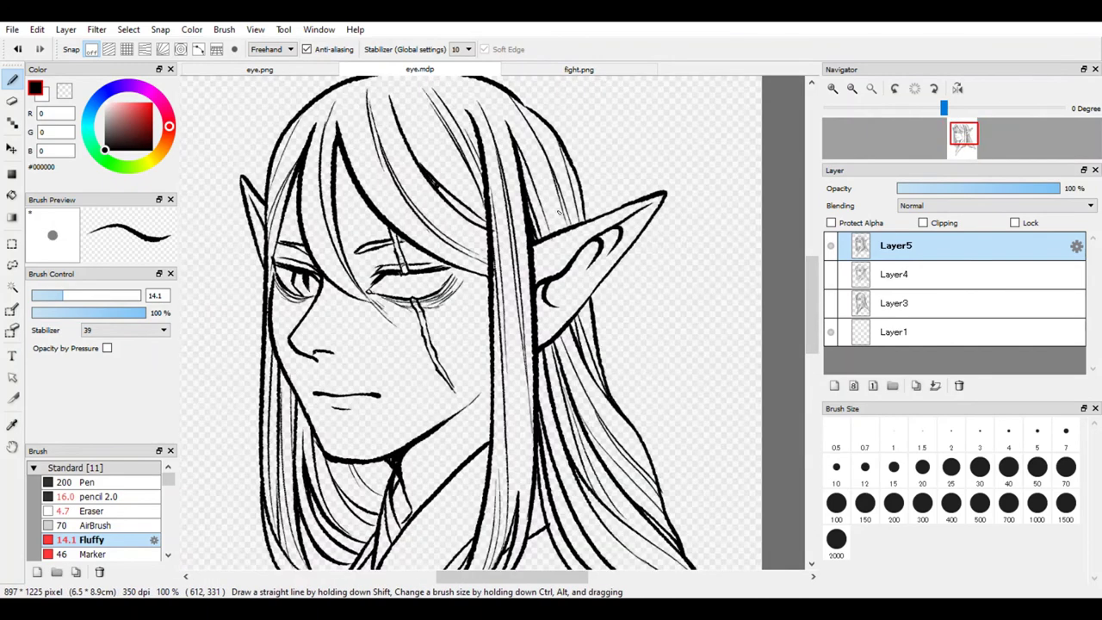
scroll(593, 184, "down", 5)
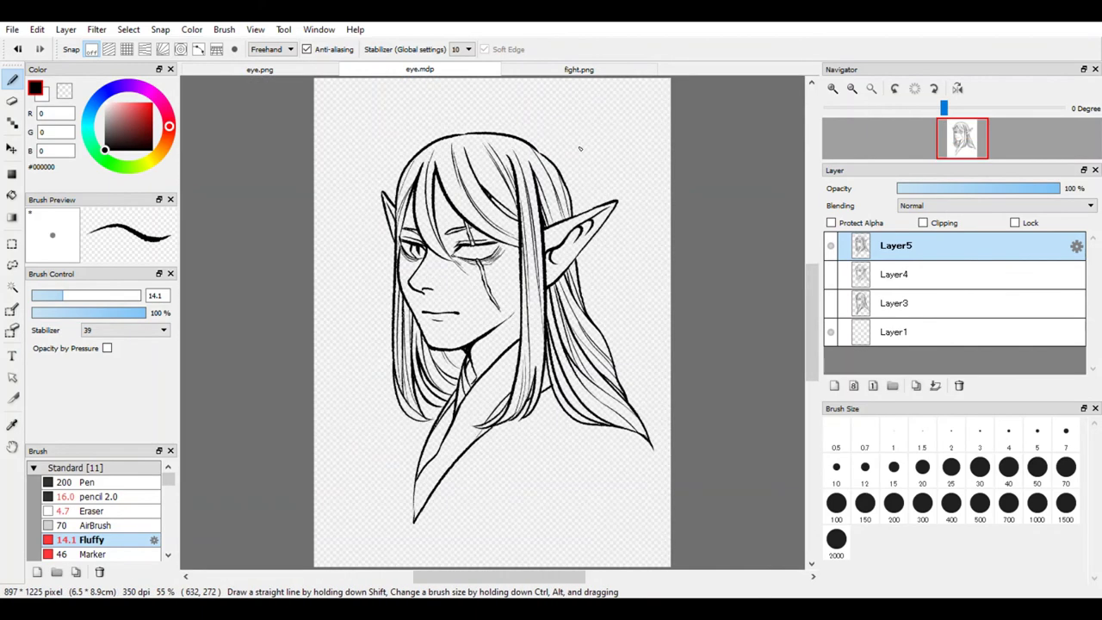
Flood-fill the Layer1 background with a pale periwinkle, trying several shades and ending with #C5CAE8.
left_click(842, 331)
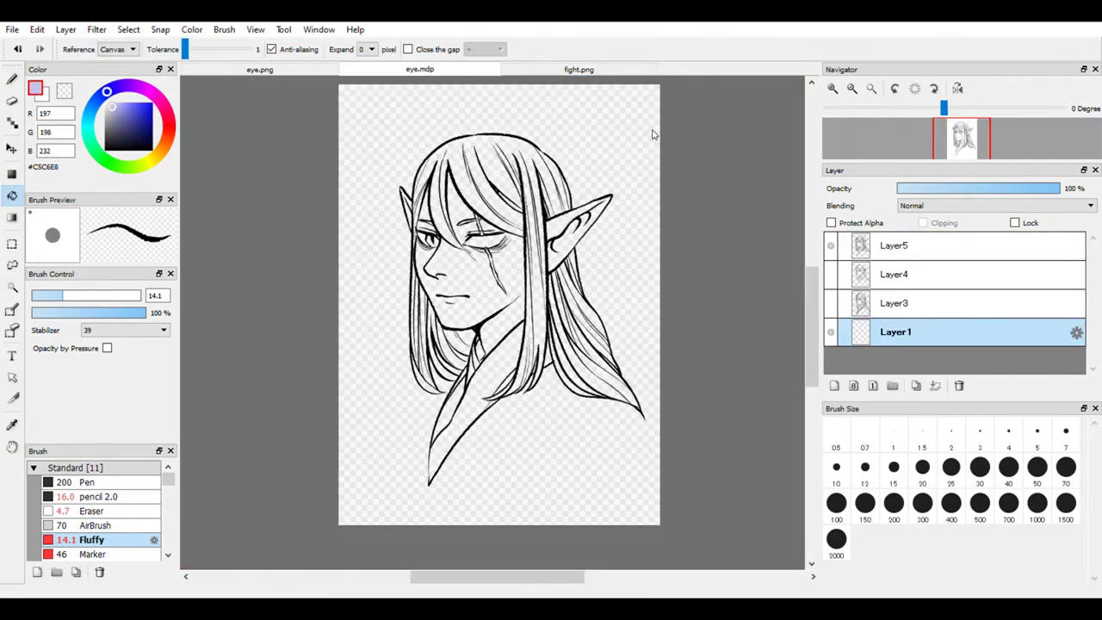
left_click(830, 248)
left_click(829, 246)
left_click(533, 228)
scroll(534, 228, "up", 1)
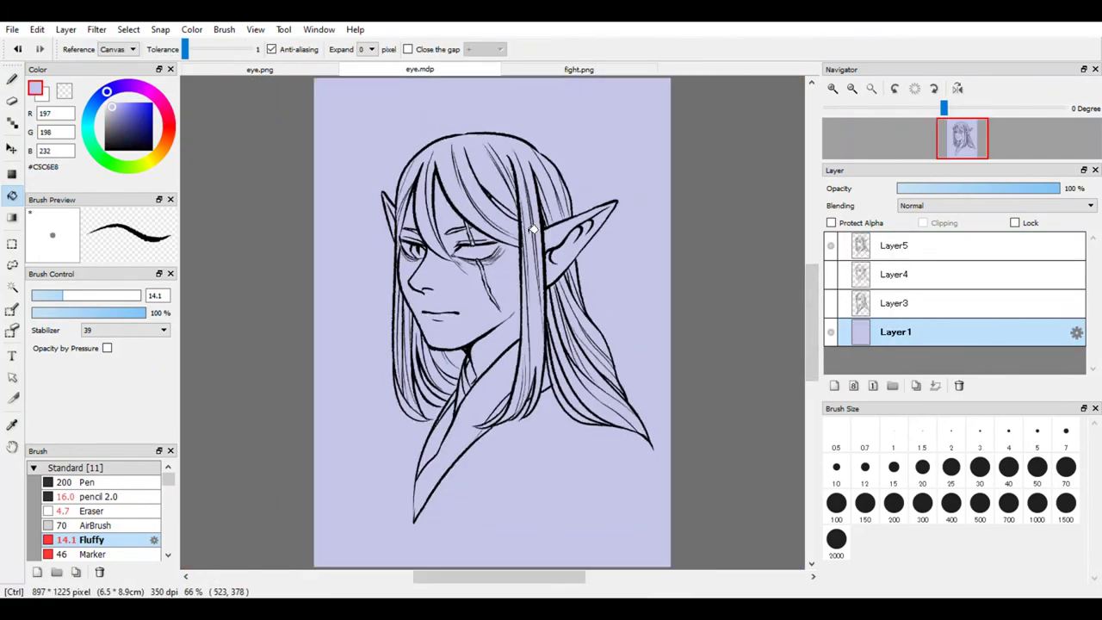
left_click(110, 110)
left_click(830, 245)
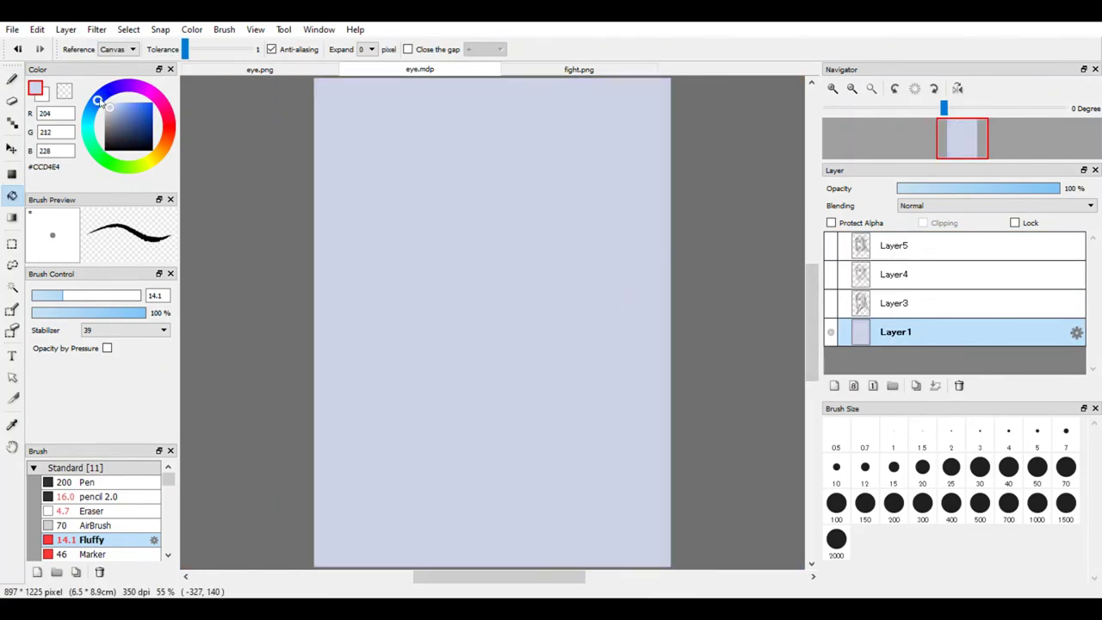
left_click(829, 245)
Enable Protect Alpha on the Layer5 line art and add a new layer between it and Layer4.
left_click(895, 245)
key("b")
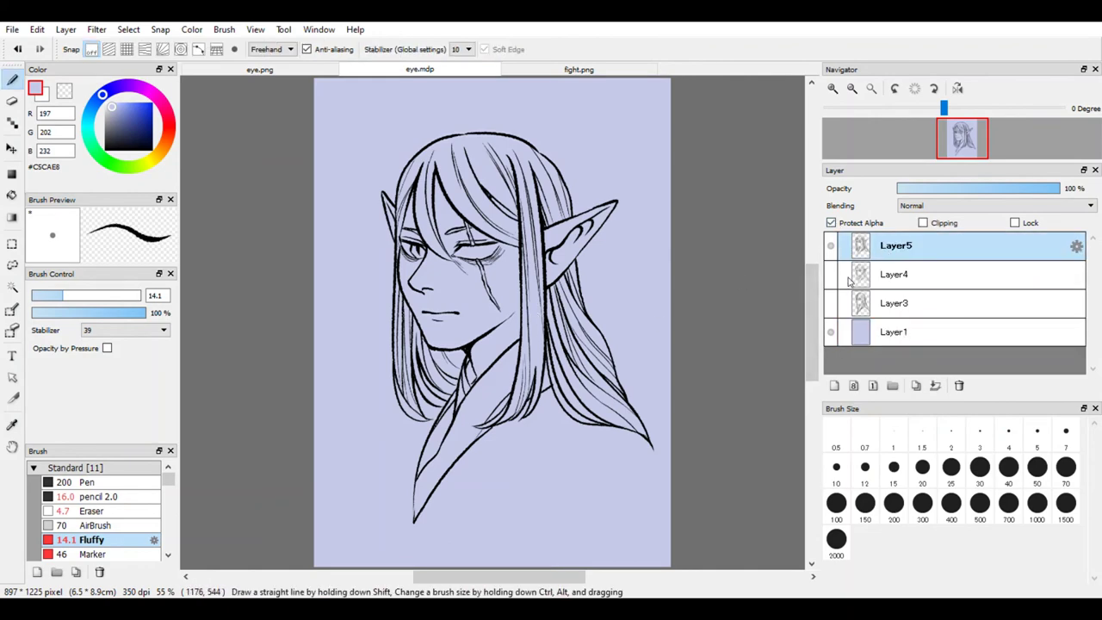
left_click(849, 279)
left_click(833, 385)
Fill the face and neck on Layer6 with the pale skin tone #D0D4EC.
left_click(86, 482)
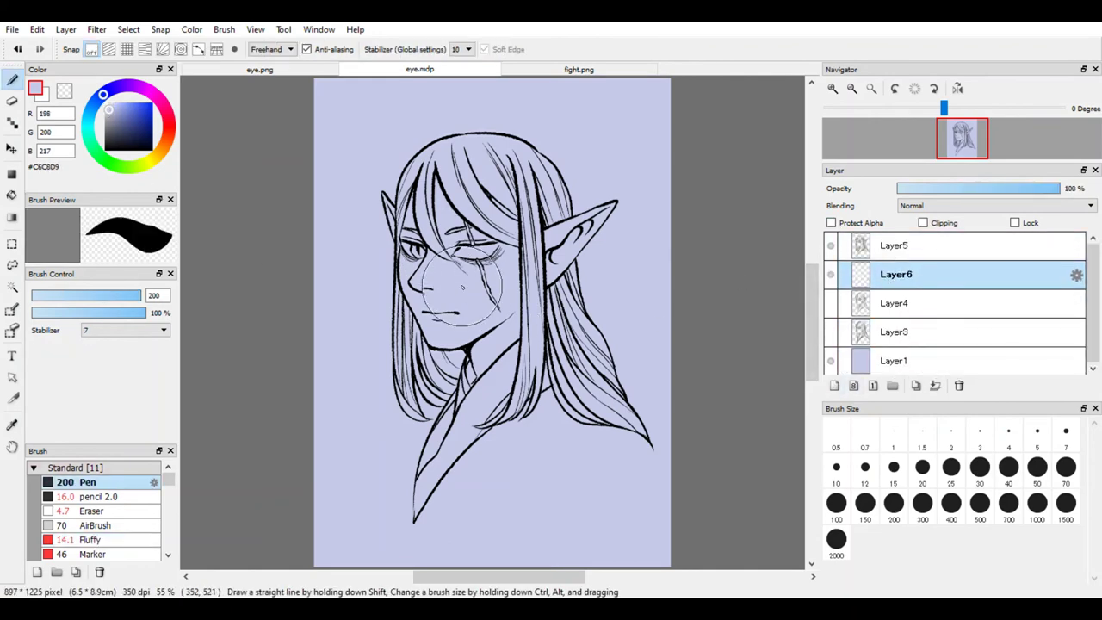
scroll(469, 293, "up", 2)
left_click(112, 104)
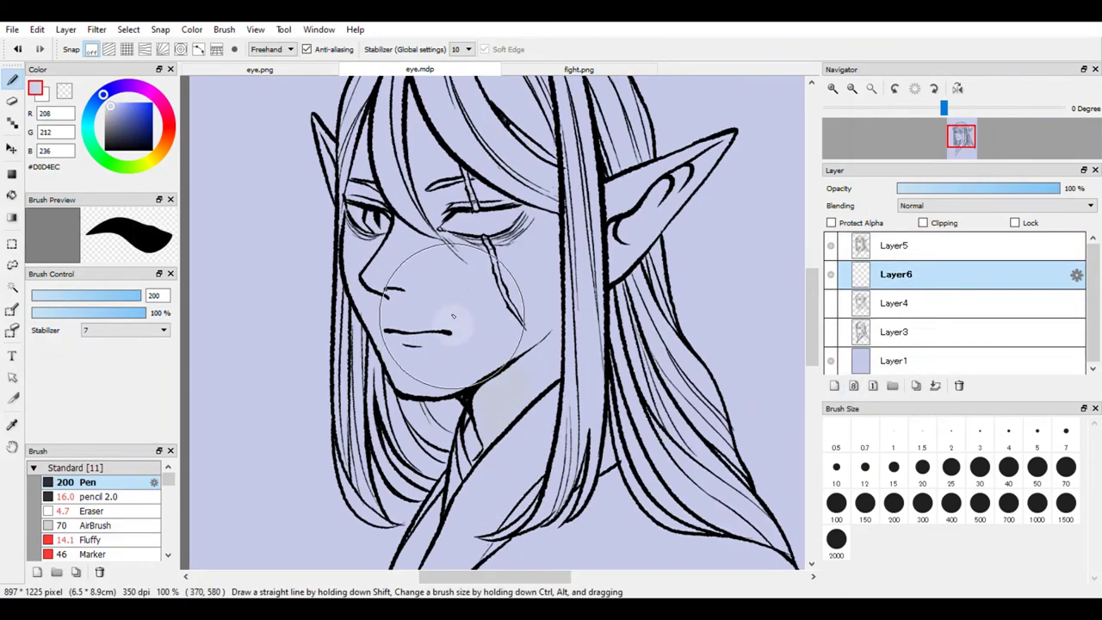
key("g")
left_click(497, 325)
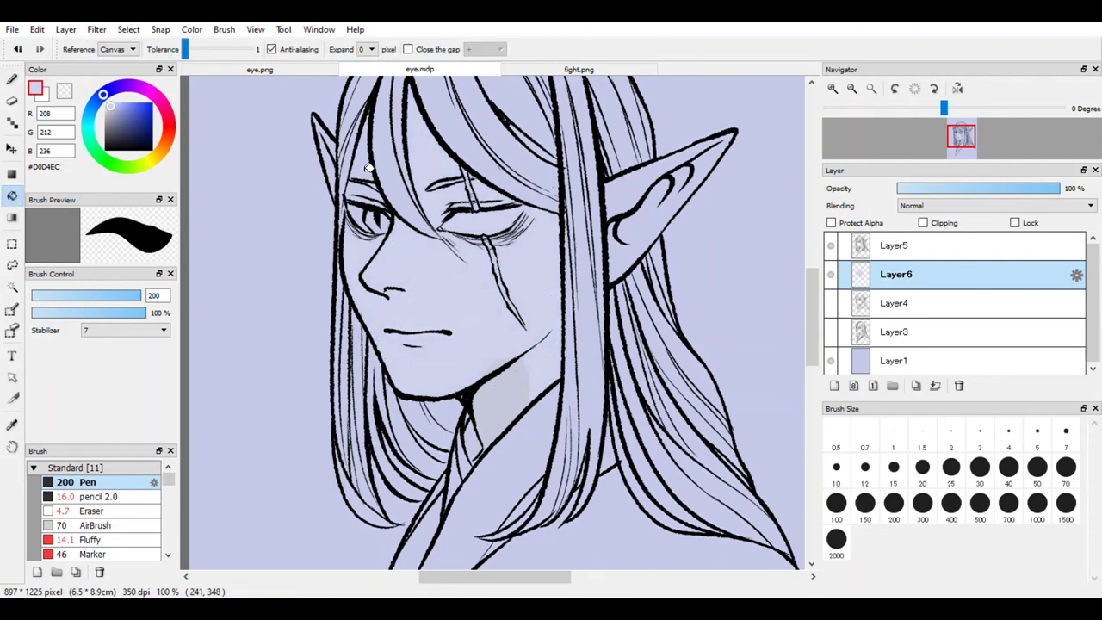
left_click(512, 365)
scroll(504, 387, "up", 2)
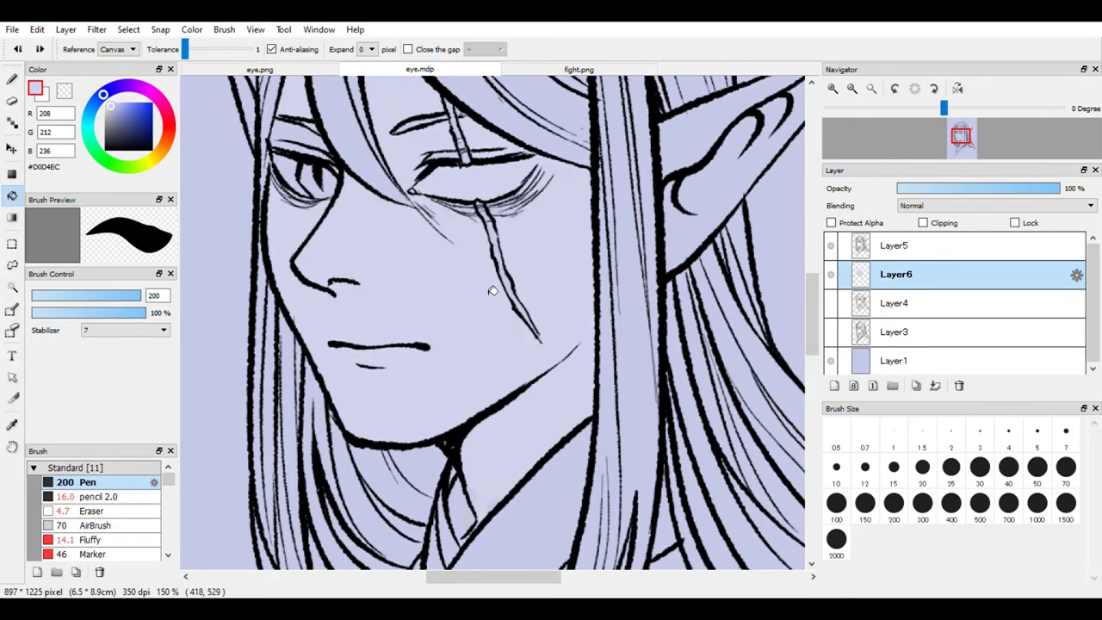
scroll(634, 234, "down", 4)
scroll(441, 325, "up", 1)
scroll(440, 325, "up", 2)
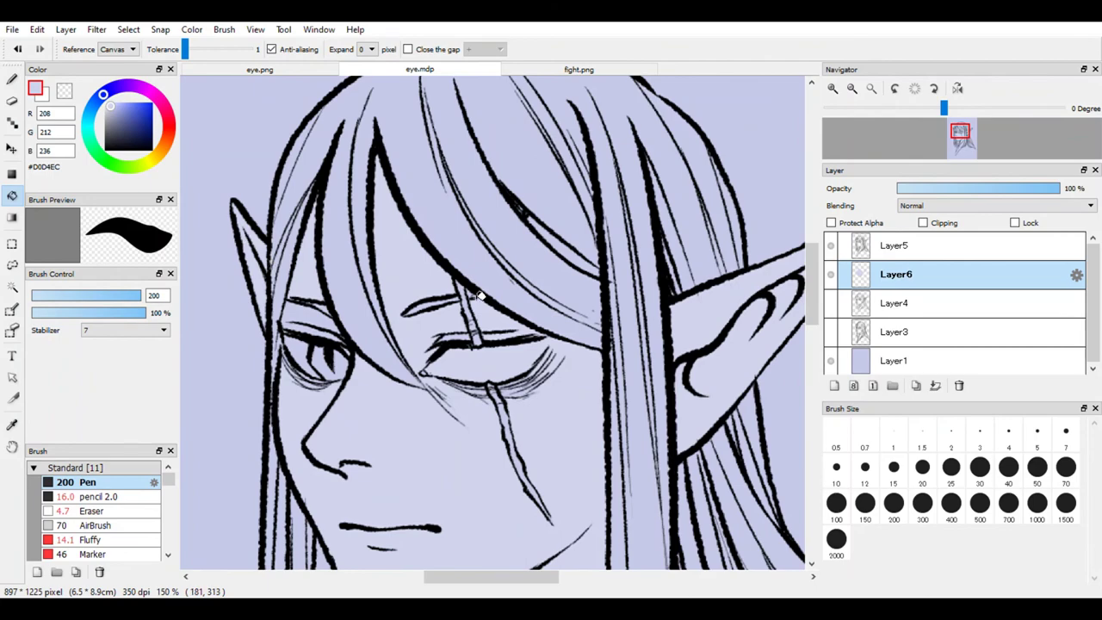
Sample the pale hair colour #E1E6F8 from the character in fight.png and return to eye.mdp.
key("b")
key("ctrl+Tab")
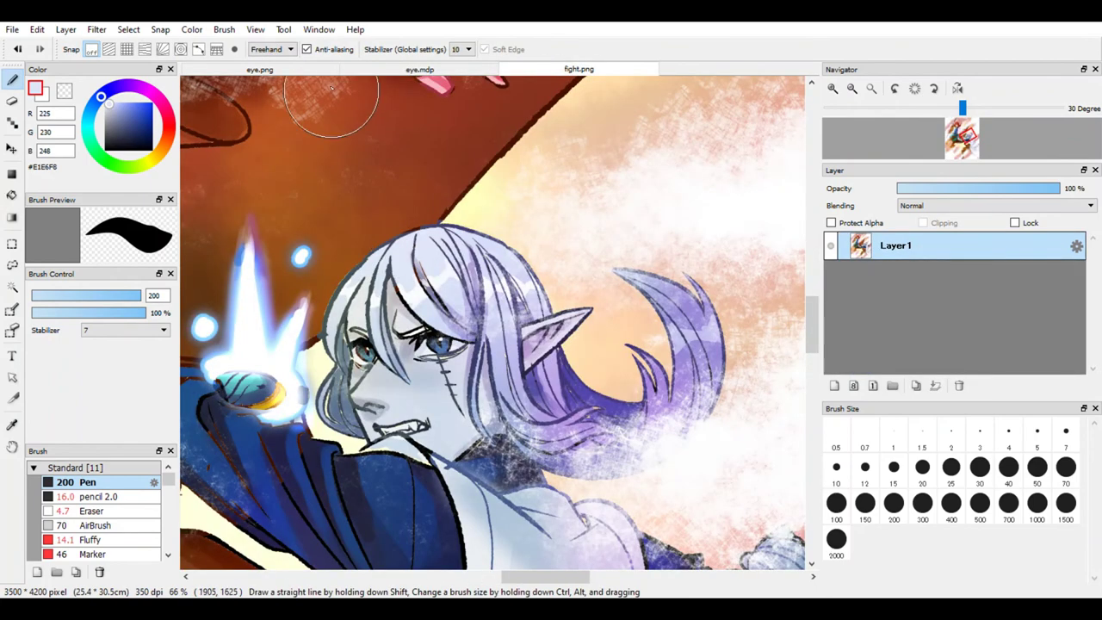
left_click(432, 252, "alt")
key("ctrl+shift+Tab")
scroll(444, 221, "down", 1)
key("g")
left_click(379, 431)
left_click(409, 413)
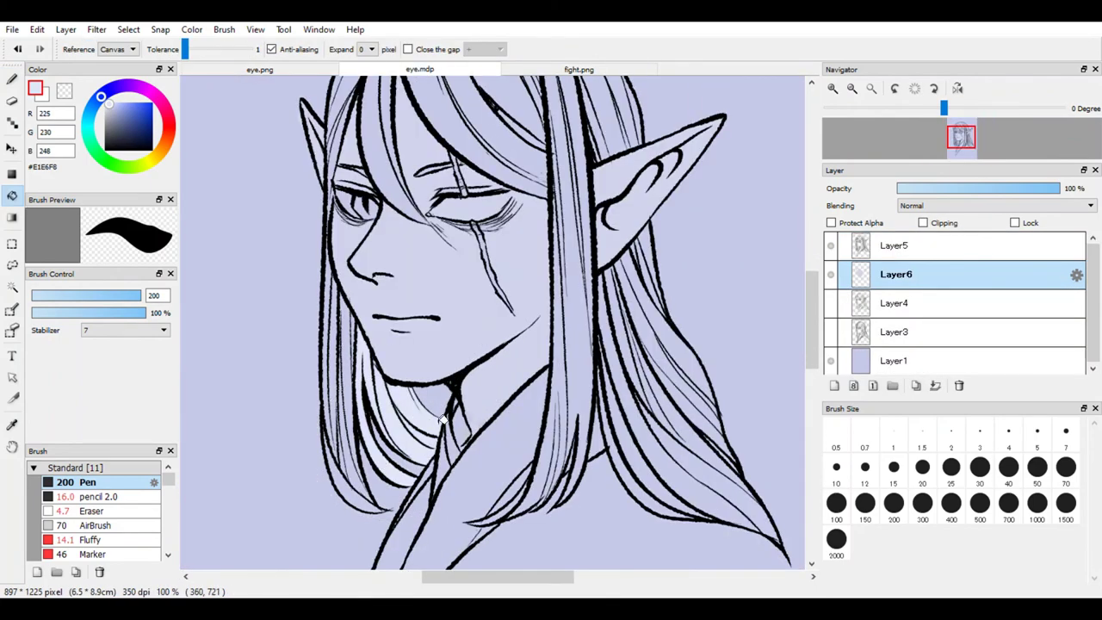
key("ctrl+z")
key("ctrl+z")
Rename Layer6 to "skin" and add a layer named "hair" above it.
double_click(896, 273)
type("skin")
key("Return")
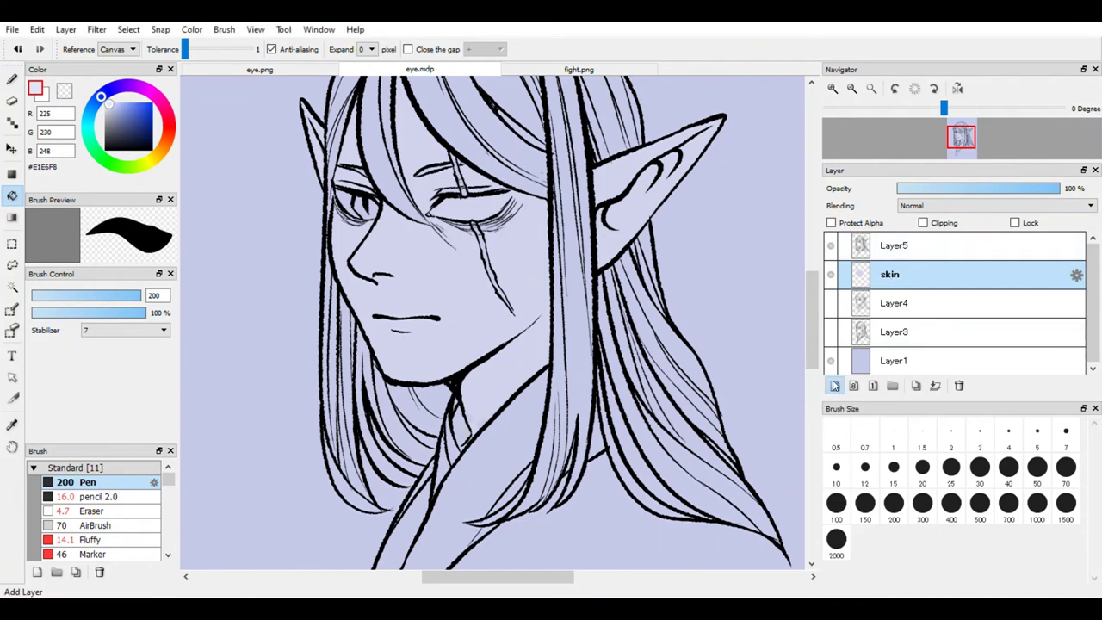
left_click(834, 385)
double_click(895, 274)
type("hair")
key("Return")
Add a layer named "blue" above the hair layer and one named "eyes" directly above the skin layer.
left_click(833, 385)
double_click(896, 274)
type("blue")
key("Return")
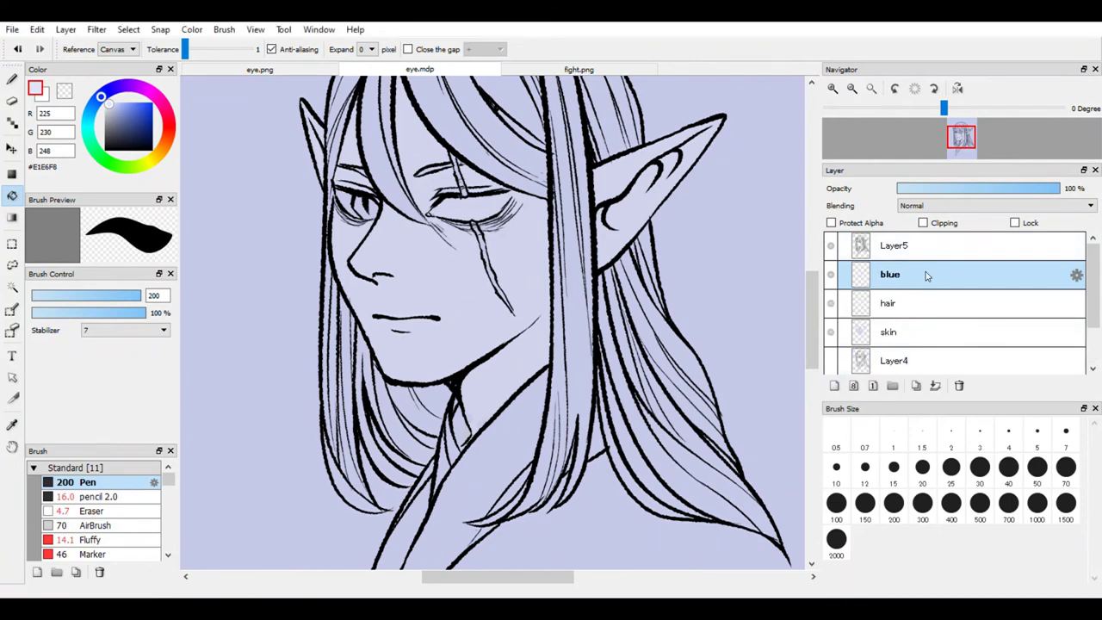
left_click(893, 332)
left_click(833, 385)
double_click(893, 331)
type("eyes")
left_click(916, 360)
Fill the side locks, back hair, fringe and crown with #E1E6F8 on the hair layer.
left_click(891, 303)
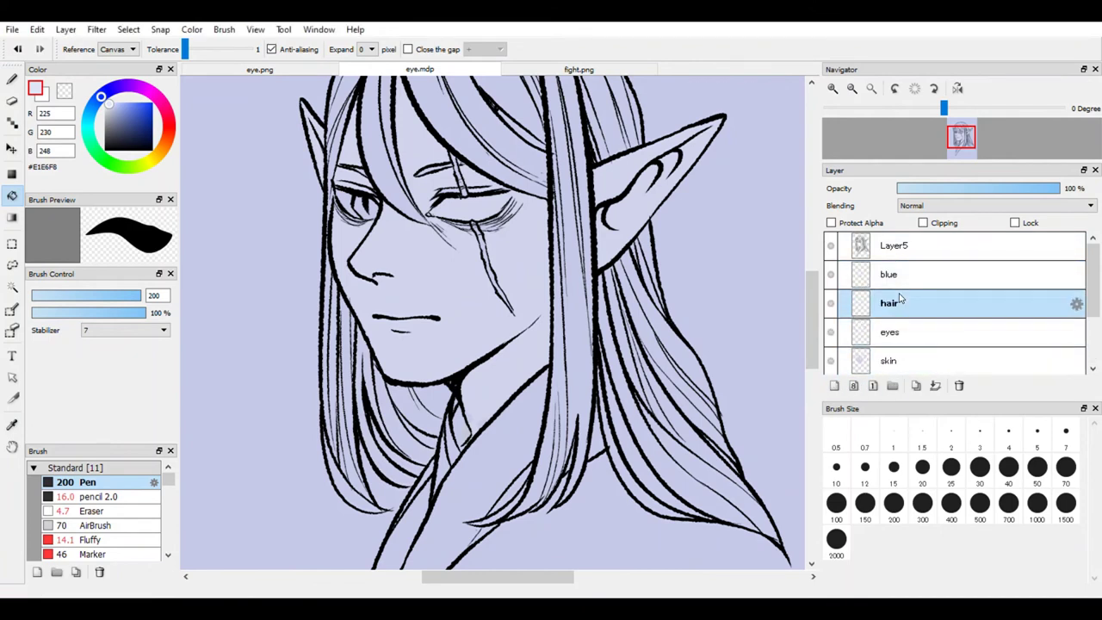
left_click(568, 302)
left_click(538, 362)
left_click(689, 457)
left_click(685, 405)
left_click(627, 344)
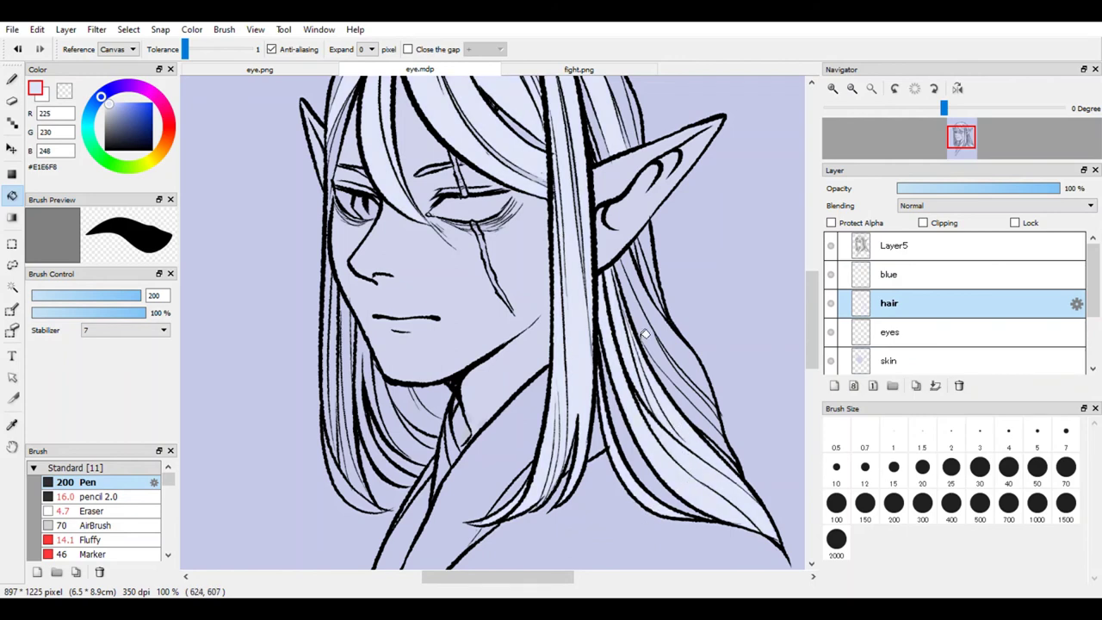
left_click(659, 327)
left_click(702, 413)
scroll(582, 297, "down", 3)
scroll(582, 297, "up", 2)
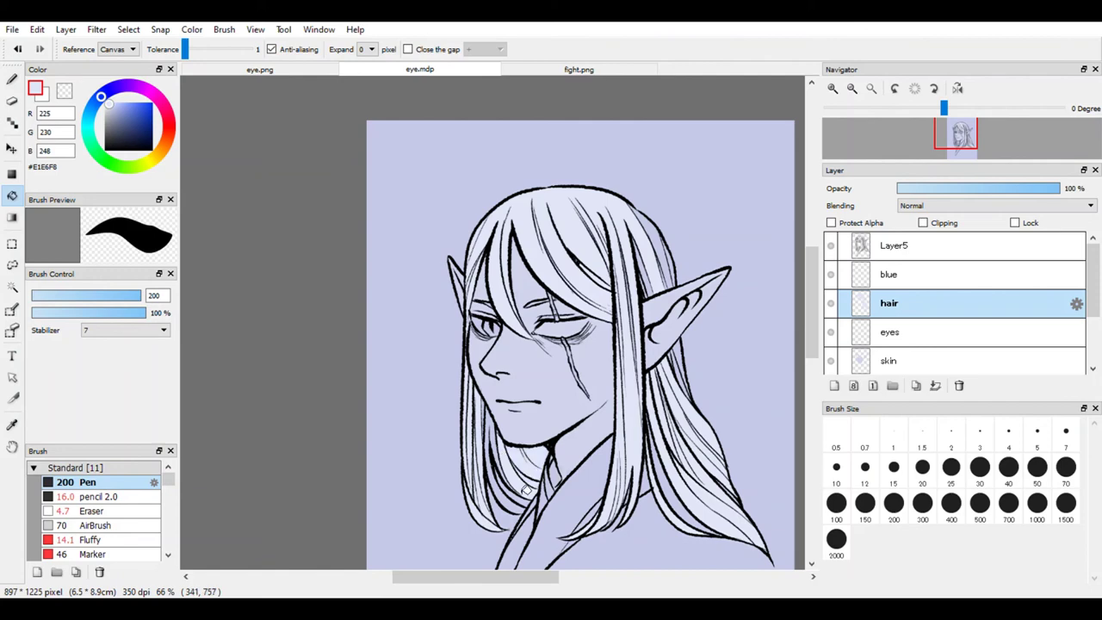
scroll(543, 311, "up", 2)
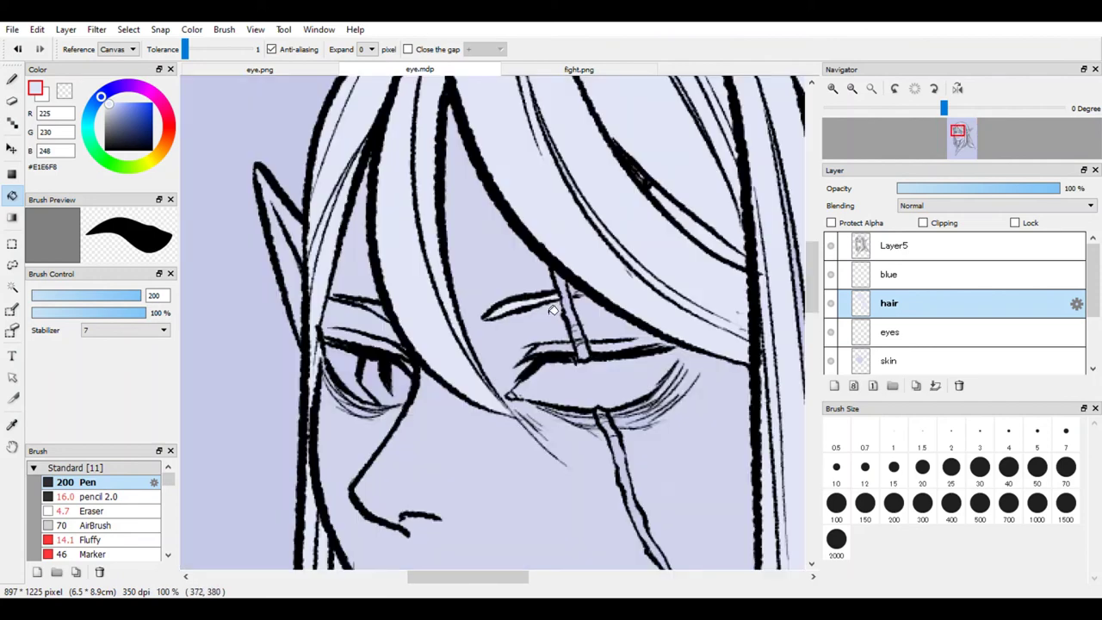
Paint subtle lighter strokes over the fringe, near side lock and back hair with the Pen at size 20 in #ECF0FF.
key("b")
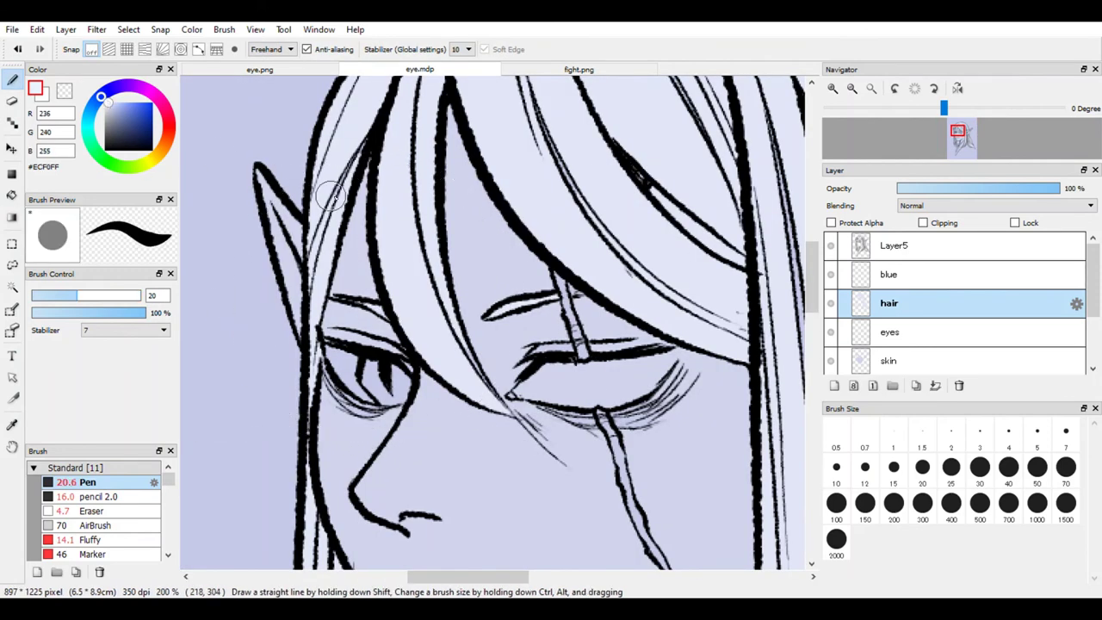
scroll(597, 287, "down", 4)
scroll(667, 198, "up", 4)
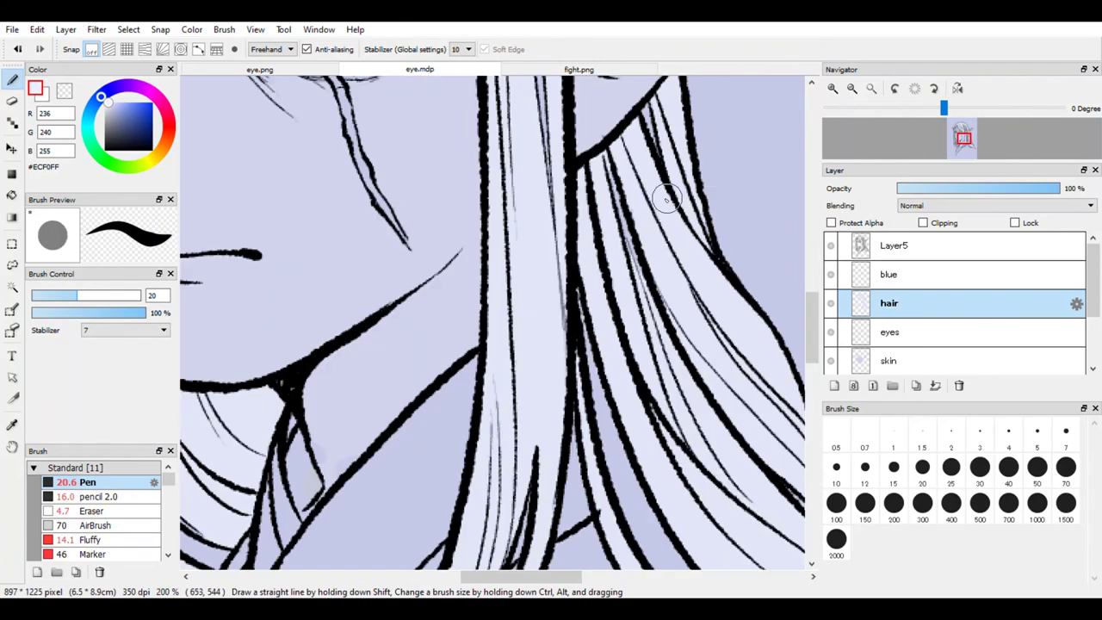
scroll(618, 282, "down", 2)
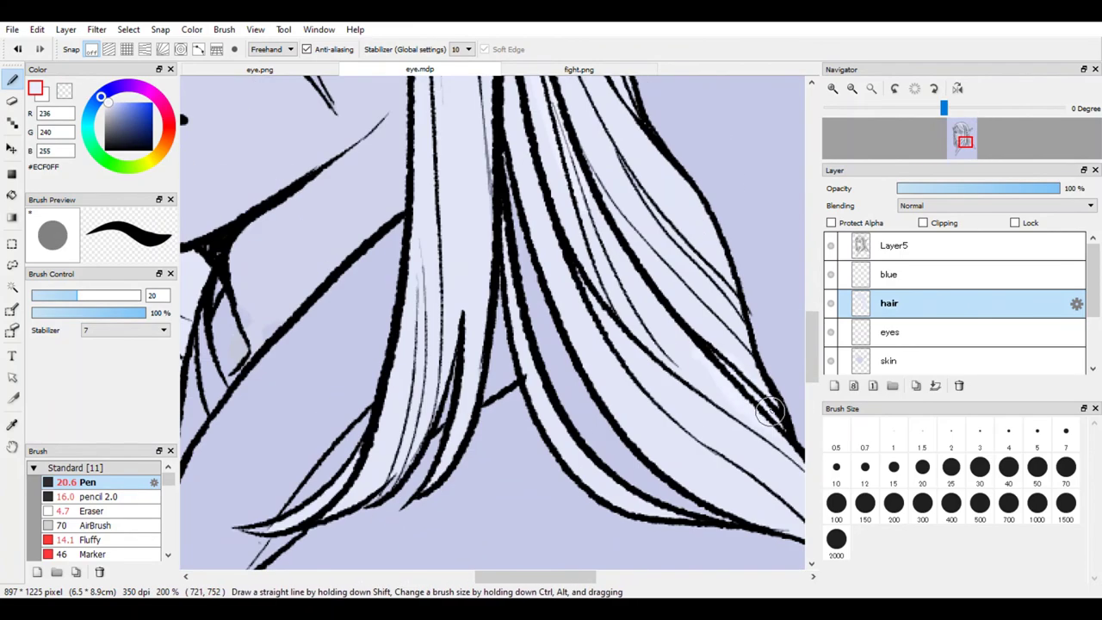
scroll(672, 241, "up", 2)
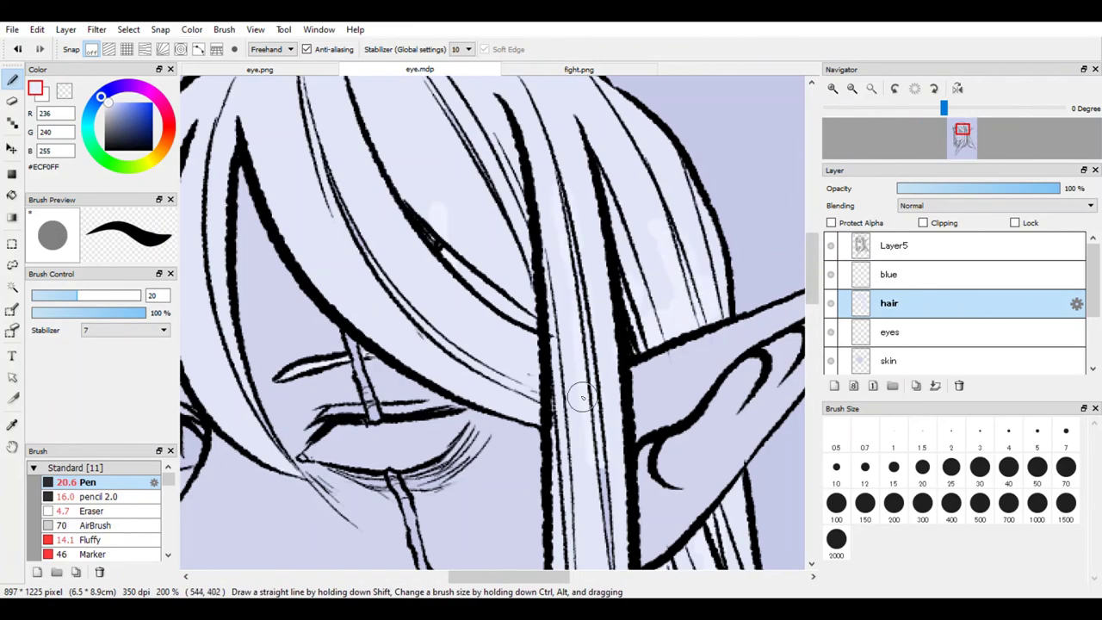
left_click_drag(578, 394, 569, 346)
scroll(456, 509, "down", 3)
scroll(472, 487, "up", 3)
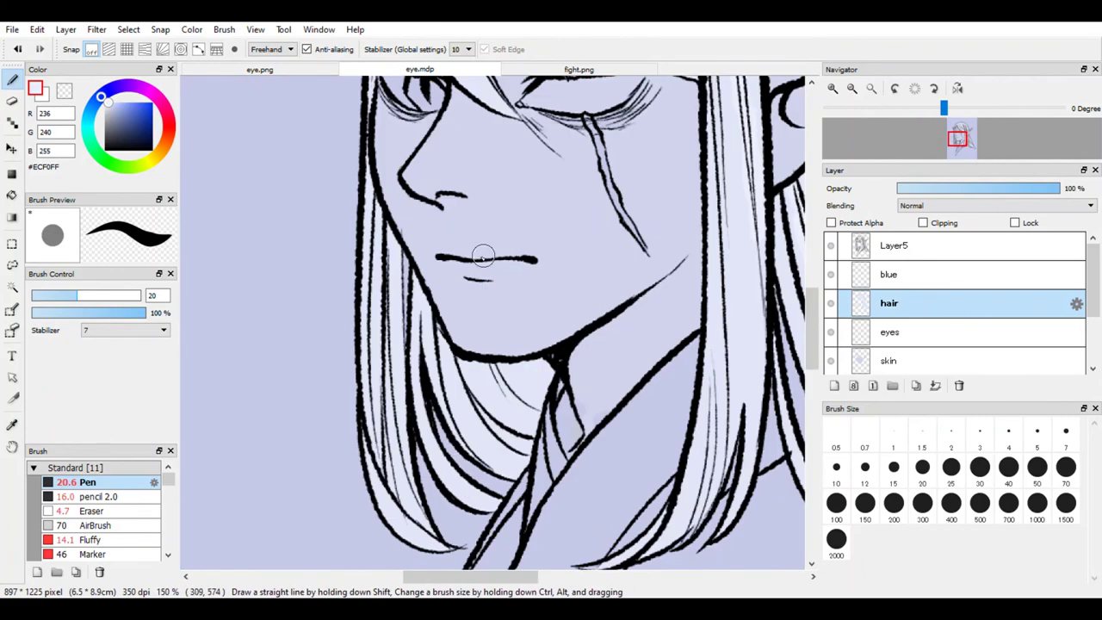
Recolour all the hair to #ECF0FF using the Pen at size 2000 with Protect Alpha on, and turn Protect Alpha off.
scroll(379, 353, "down", 3)
scroll(419, 275, "up", 4)
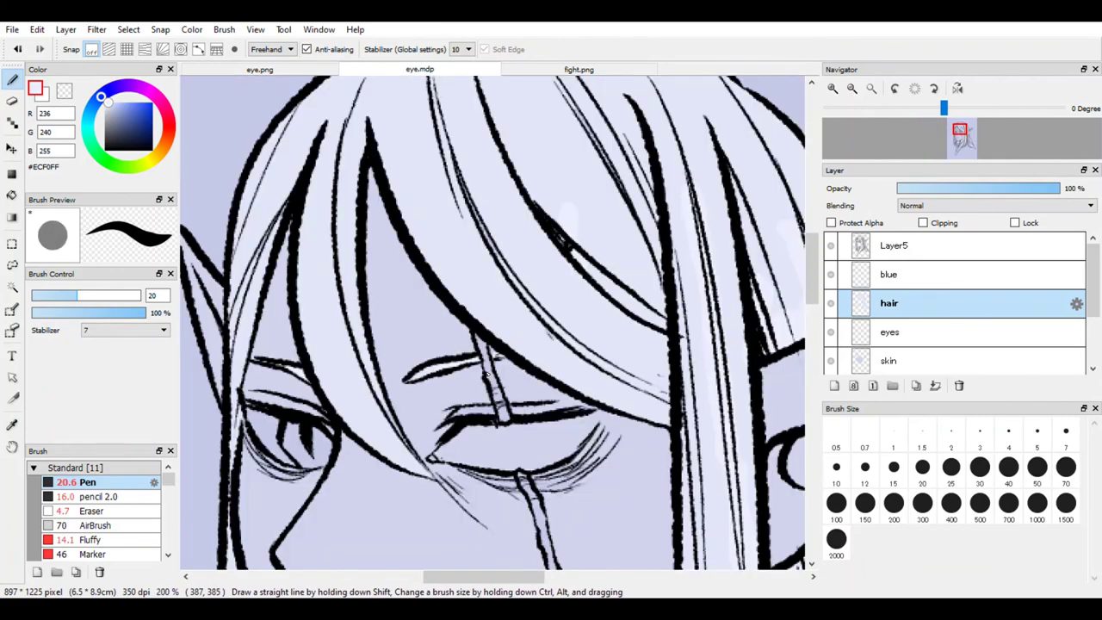
scroll(356, 338, "down", 4)
left_click_drag(741, 249, 758, 250)
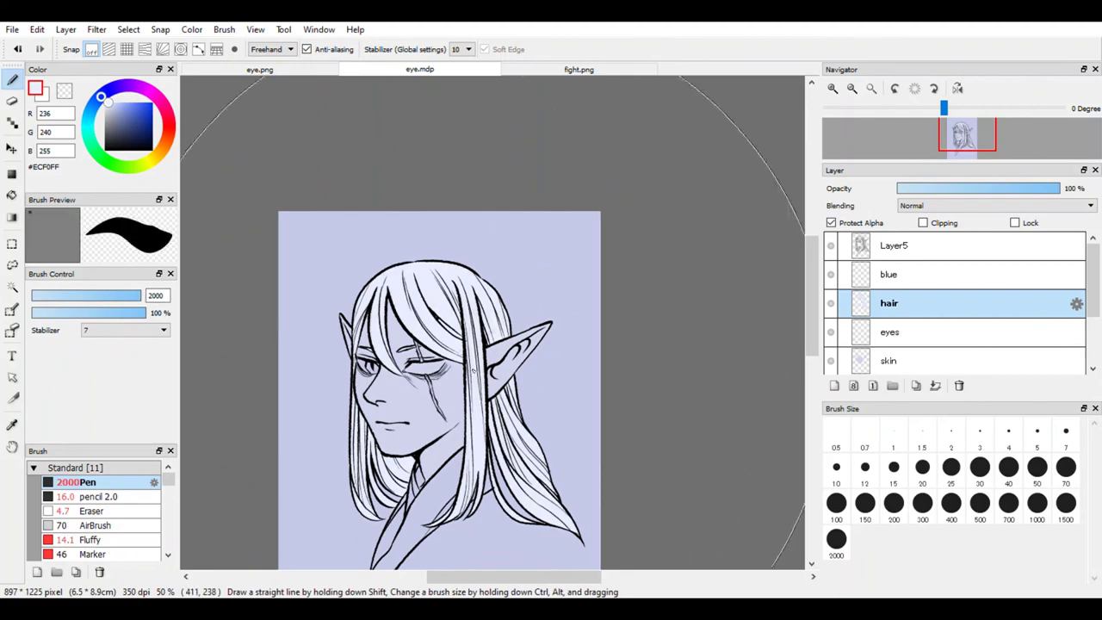
left_click(831, 222)
Activate the blue layer, sample the dark blue #1F3E7A from the clothing in fight.png, and return to eye.mdp.
left_click(908, 276)
left_click(579, 69)
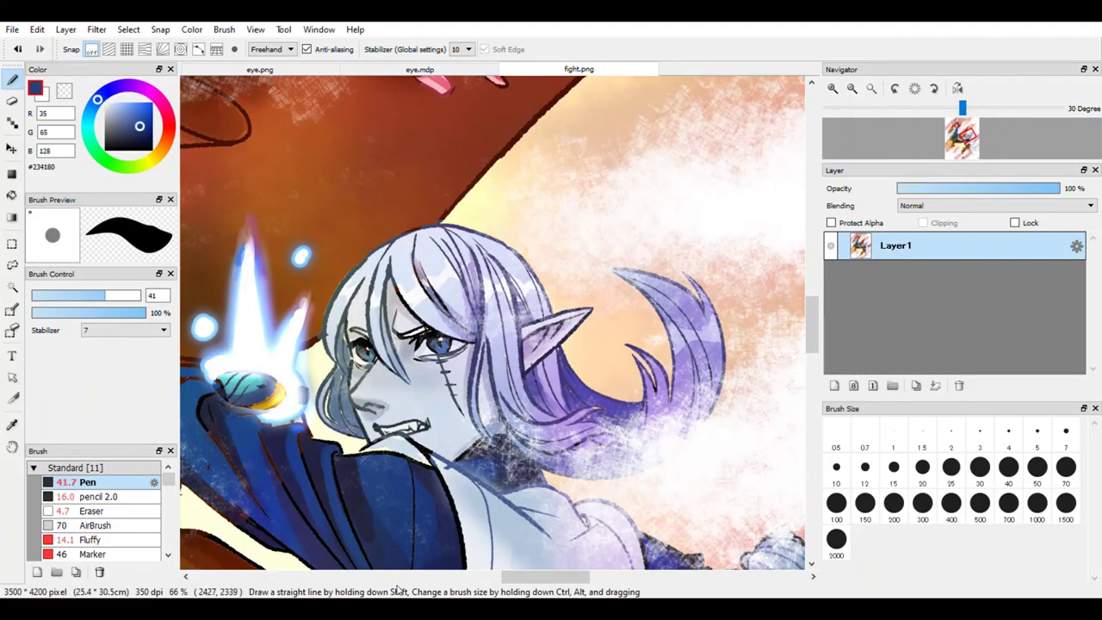
scroll(333, 357, "up", 5)
left_click(419, 69)
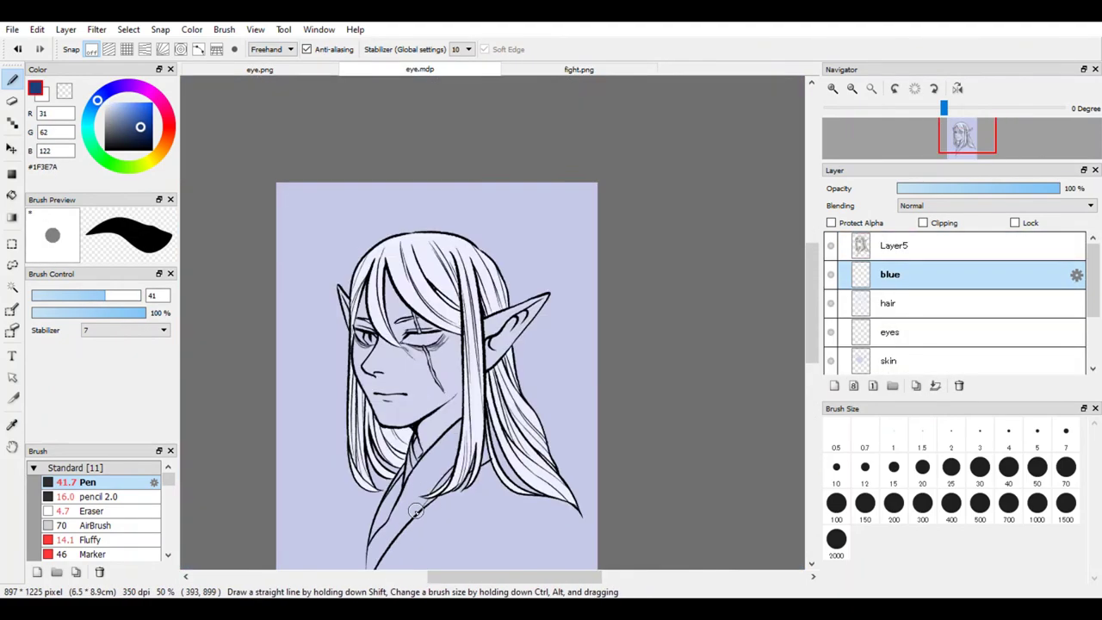
Bucket-fill the robe, its collar and the shoulder areas between the hair strands with #1F3E7A on the blue layer.
scroll(416, 511, "up", 3)
key("g")
left_click(409, 344)
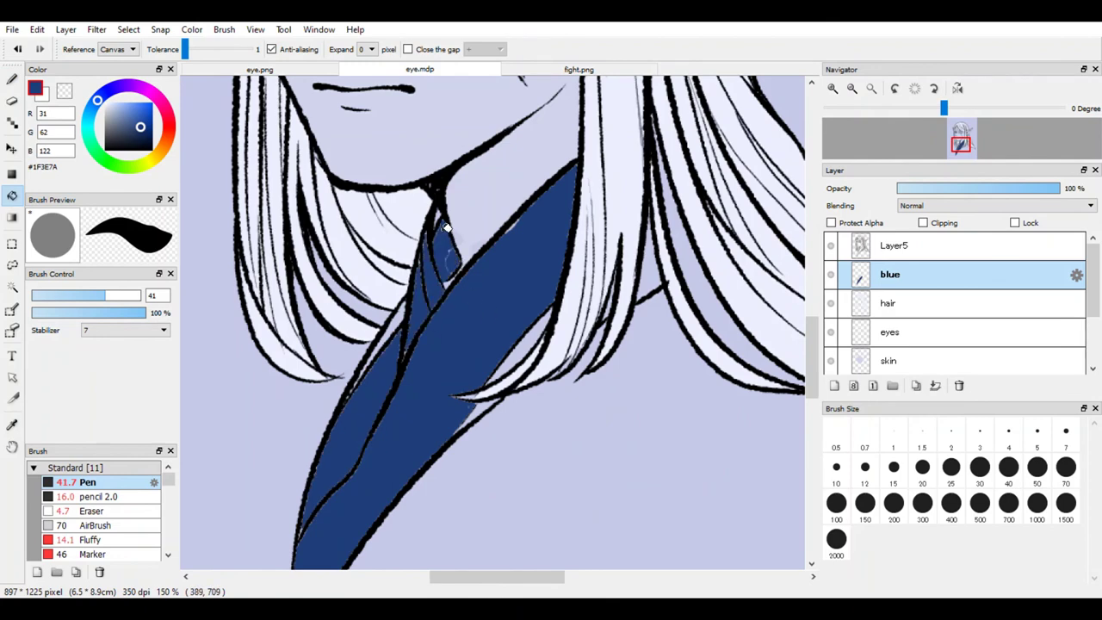
key("b")
key("g")
left_click(678, 250)
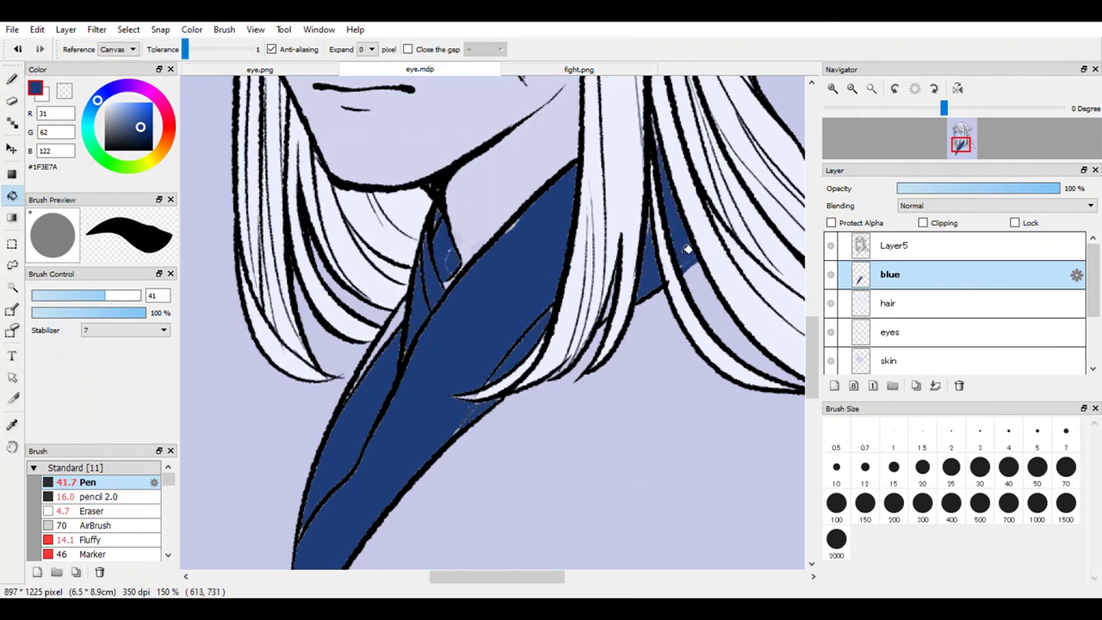
Paint over the small unfilled gaps along the robe's collar, edges and shoulder with the Pen at size 41.
scroll(532, 258, "down", 4)
key("b")
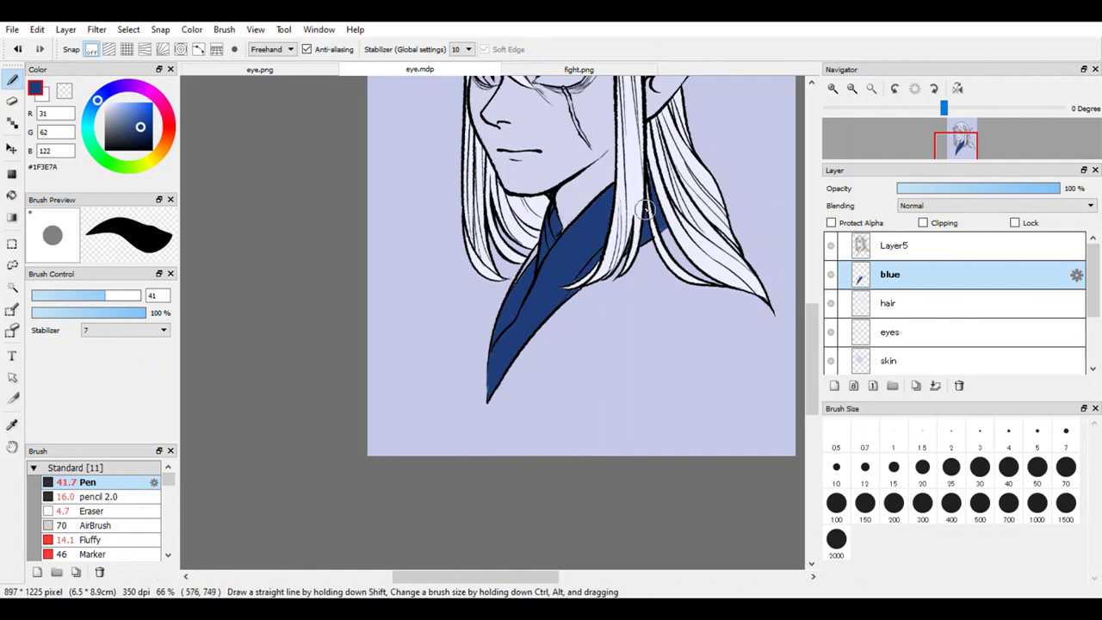
scroll(647, 172, "down", 2)
scroll(449, 442, "up", 4)
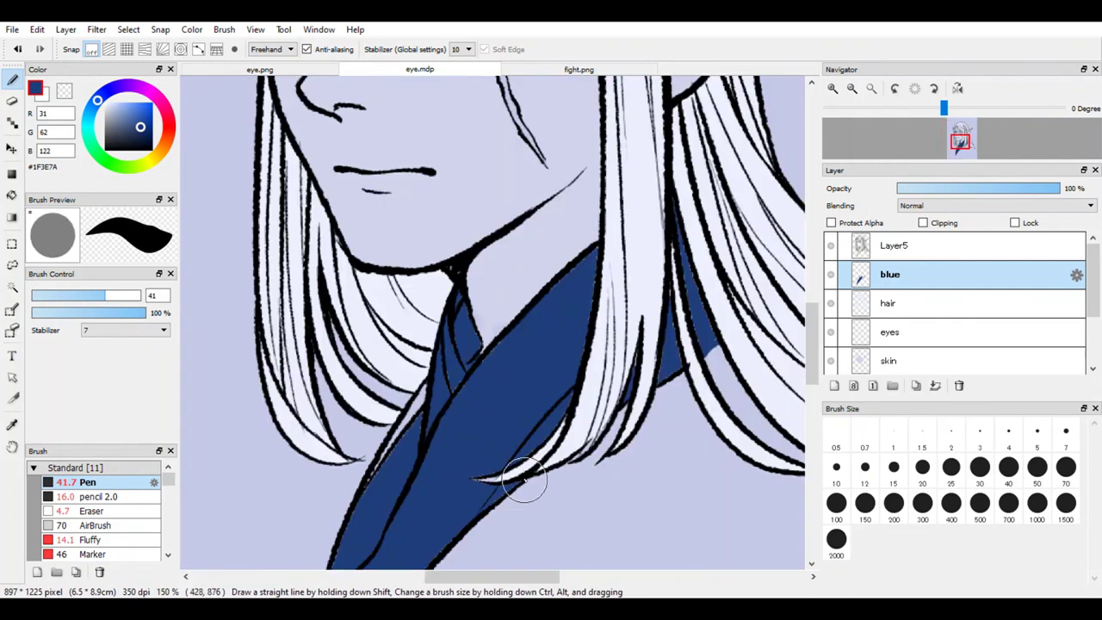
scroll(505, 291, "down", 3)
scroll(504, 290, "up", 1)
Activate the eyes layer, sample the eye-white colour #EFEFF5 from the eye in fight.png, and return to eye.mdp.
left_click(911, 332)
scroll(500, 229, "up", 3)
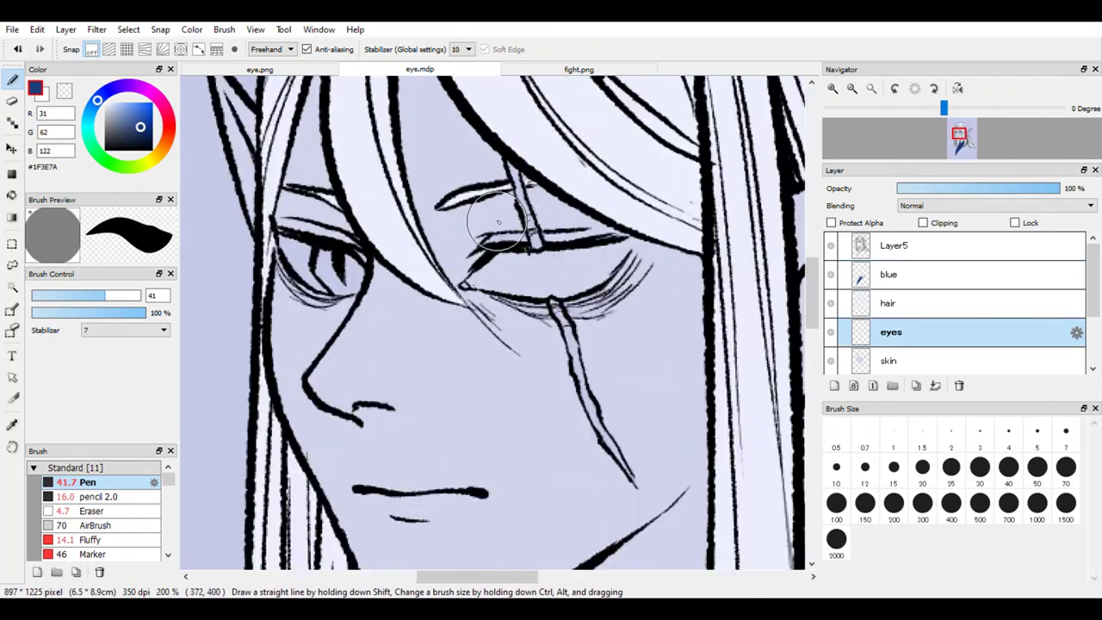
scroll(732, 332, "down", 3)
left_click(890, 361)
key("ctrl+Up")
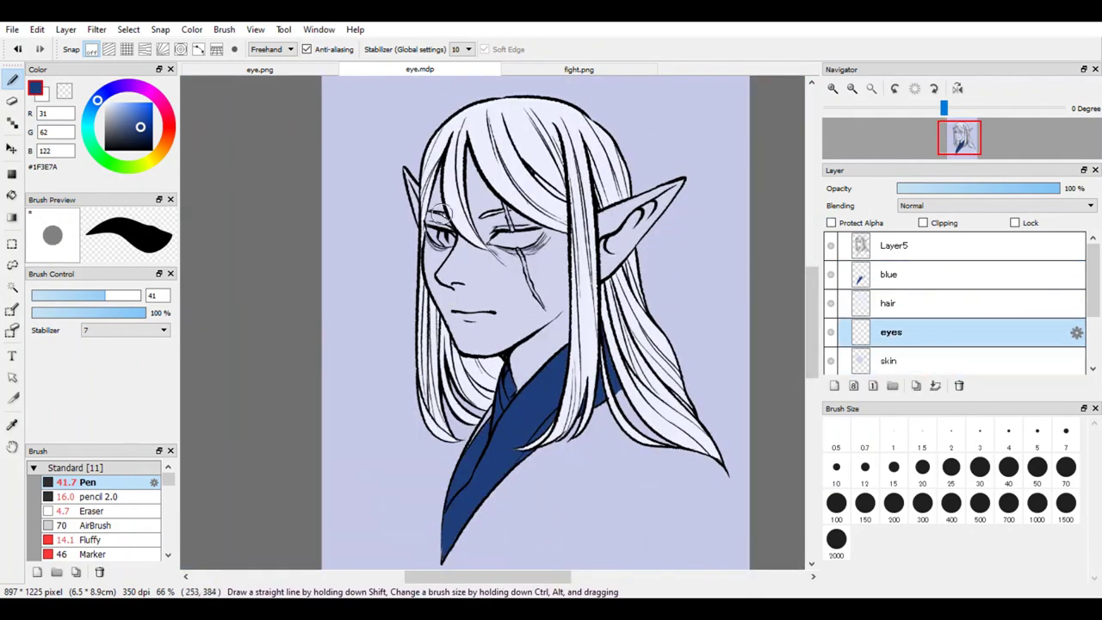
scroll(448, 217, "up", 3)
left_click(579, 69)
scroll(495, 318, "down", 3)
scroll(399, 466, "up", 4)
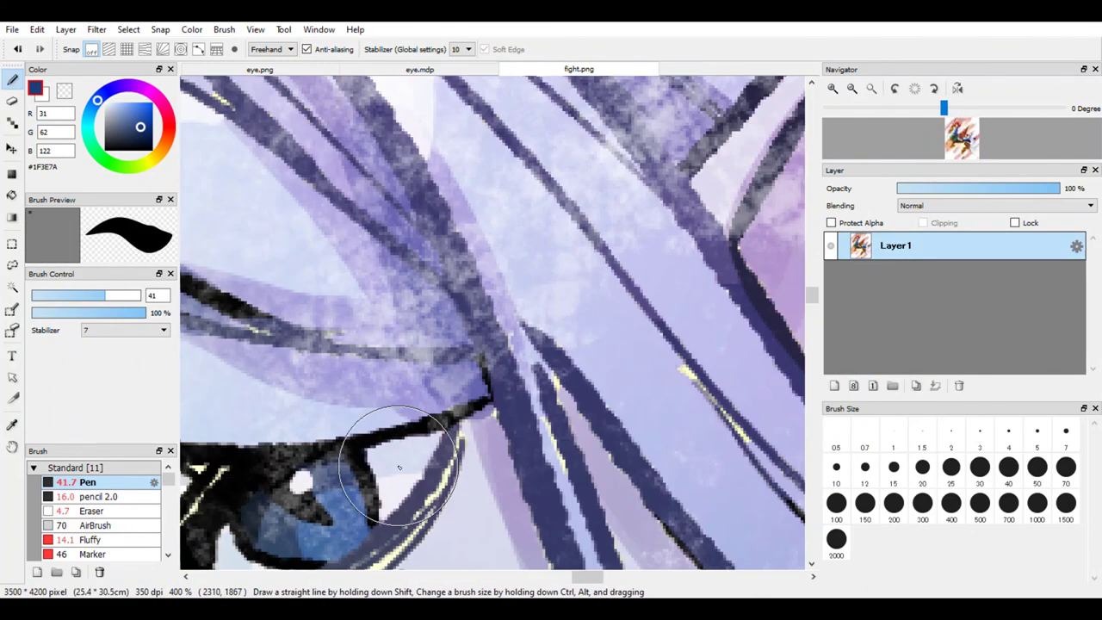
left_click(399, 466, "alt")
left_click(375, 70)
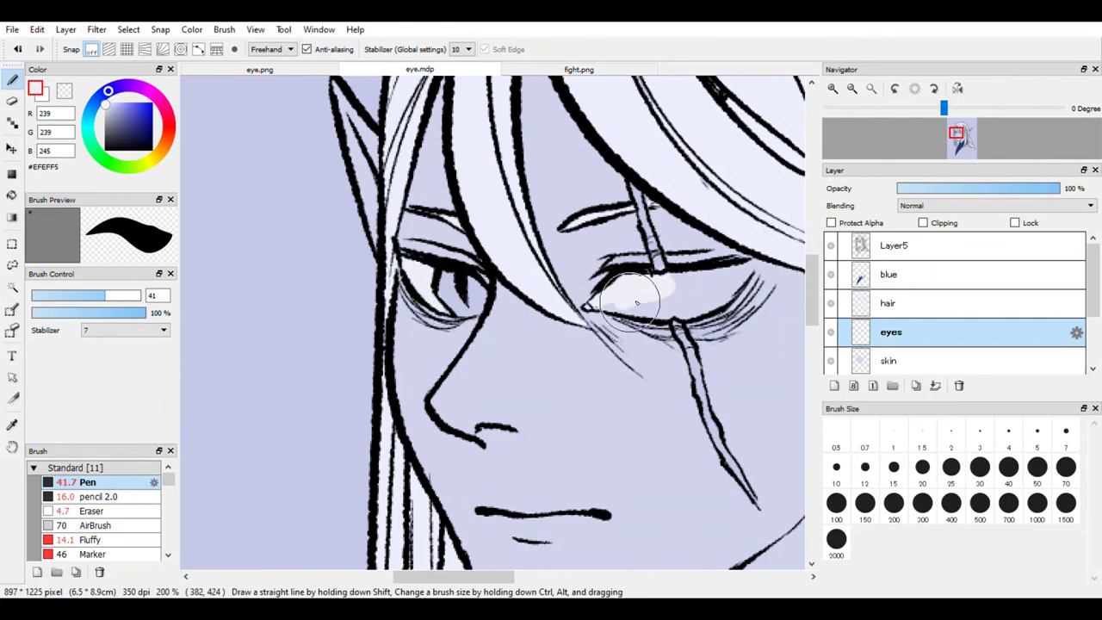